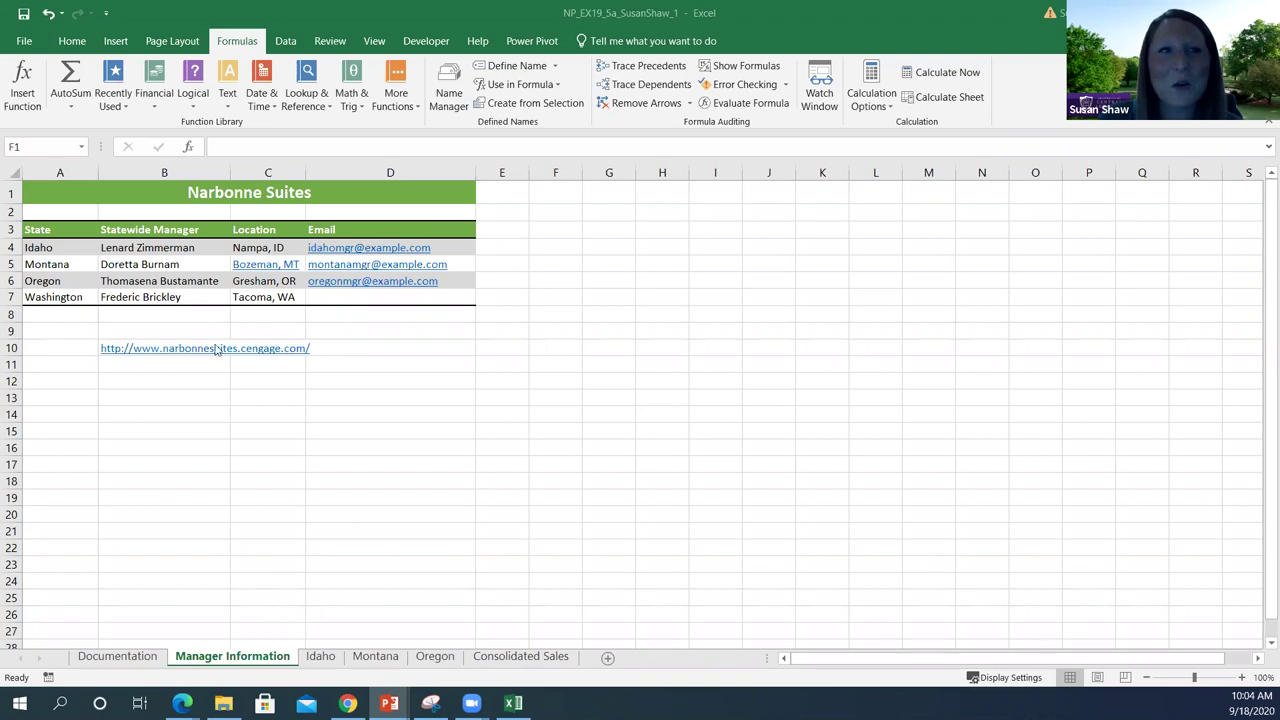
Select the statewide manager cells B4:B7 and examine the external reference in their formula.
{"action": "left_click", "coordinate": [150, 249]}
{"action": "left_click", "coordinate": [152, 250]}
{"action": "left_click_drag", "start_coordinate": [152, 250], "coordinate": [160, 299]}
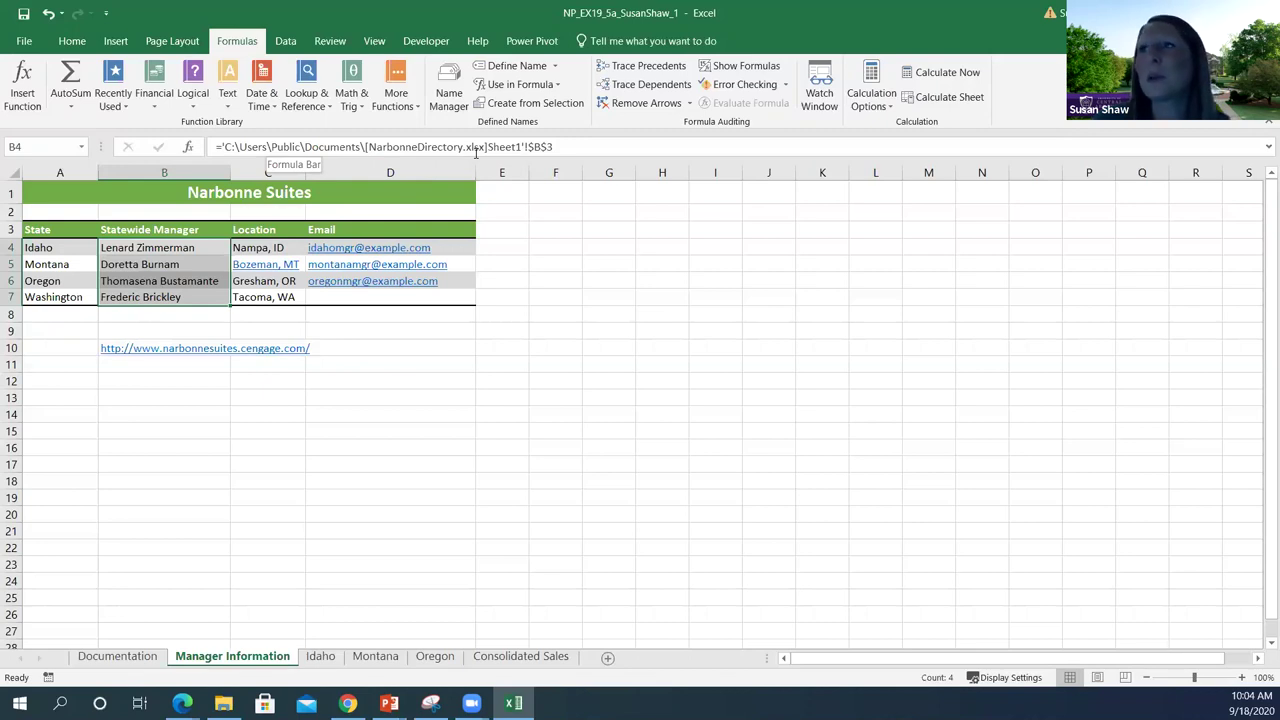
Review the workbook's external link to NarbonneDirectory.xlsx and its break-link option, cancelling without breaking the link.
{"action": "left_click", "coordinate": [287, 40]}
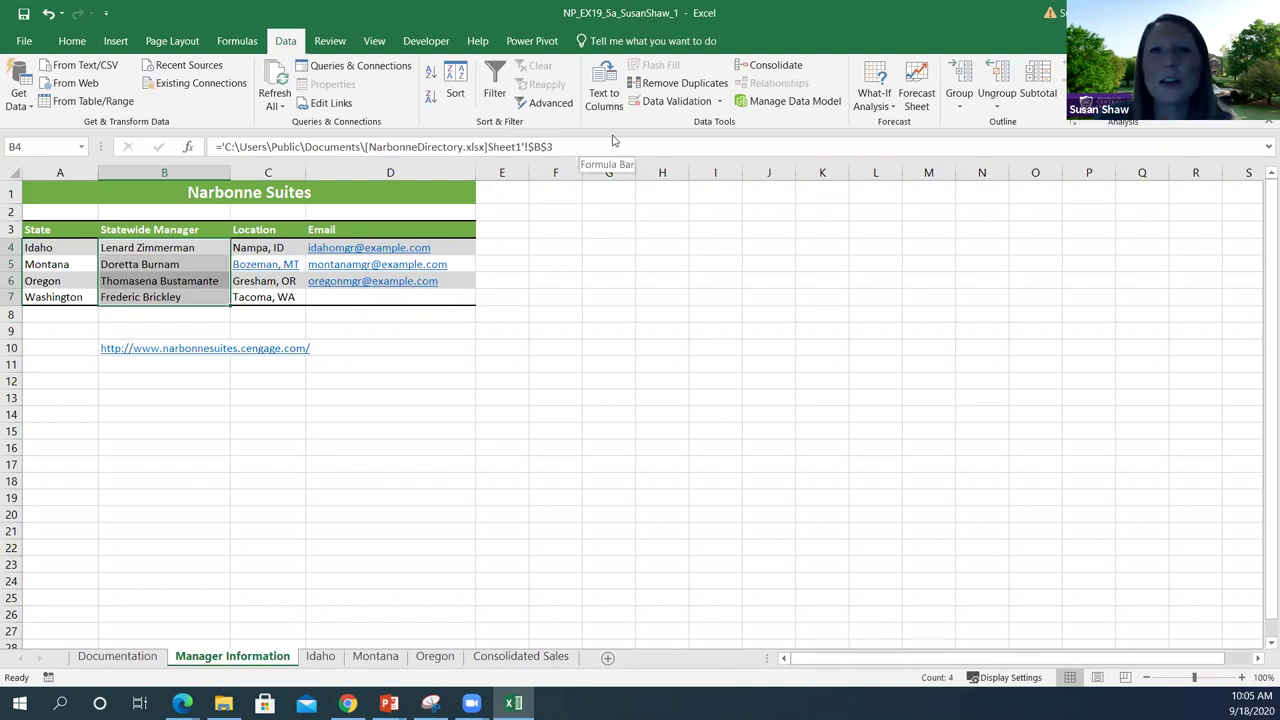
{"action": "left_click", "coordinate": [345, 105]}
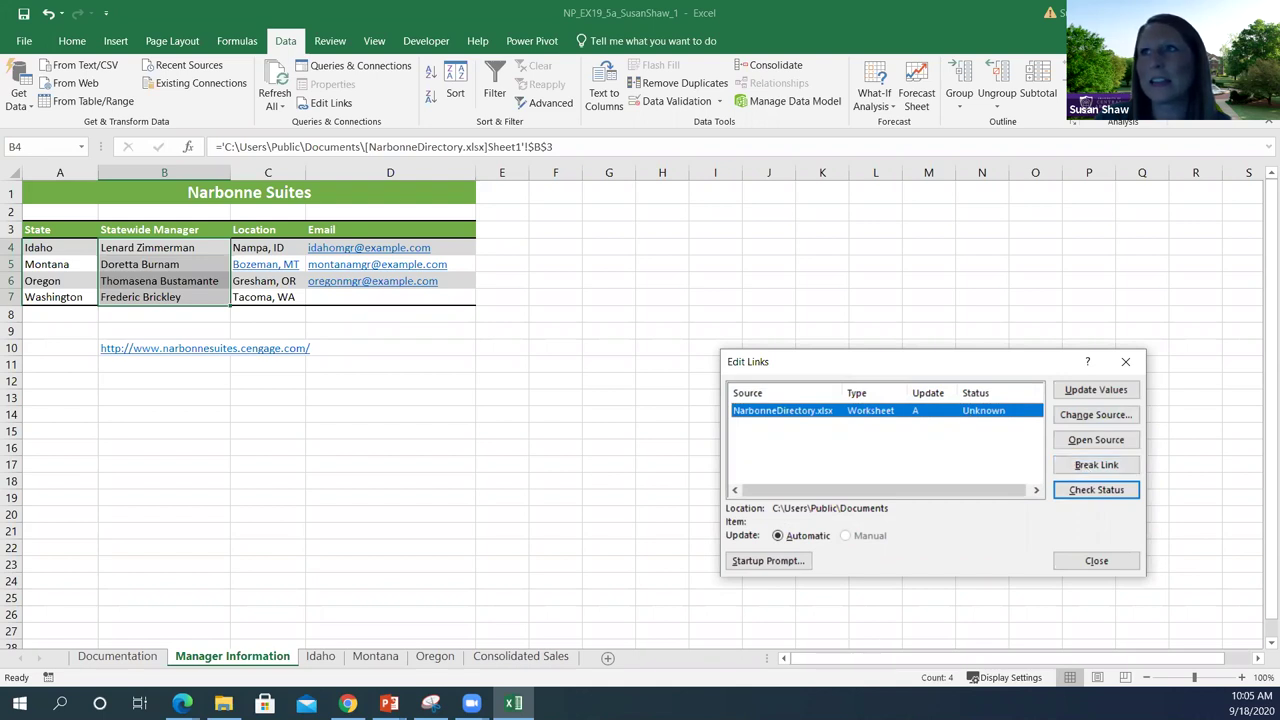
{"action": "left_click", "coordinate": [1100, 468]}
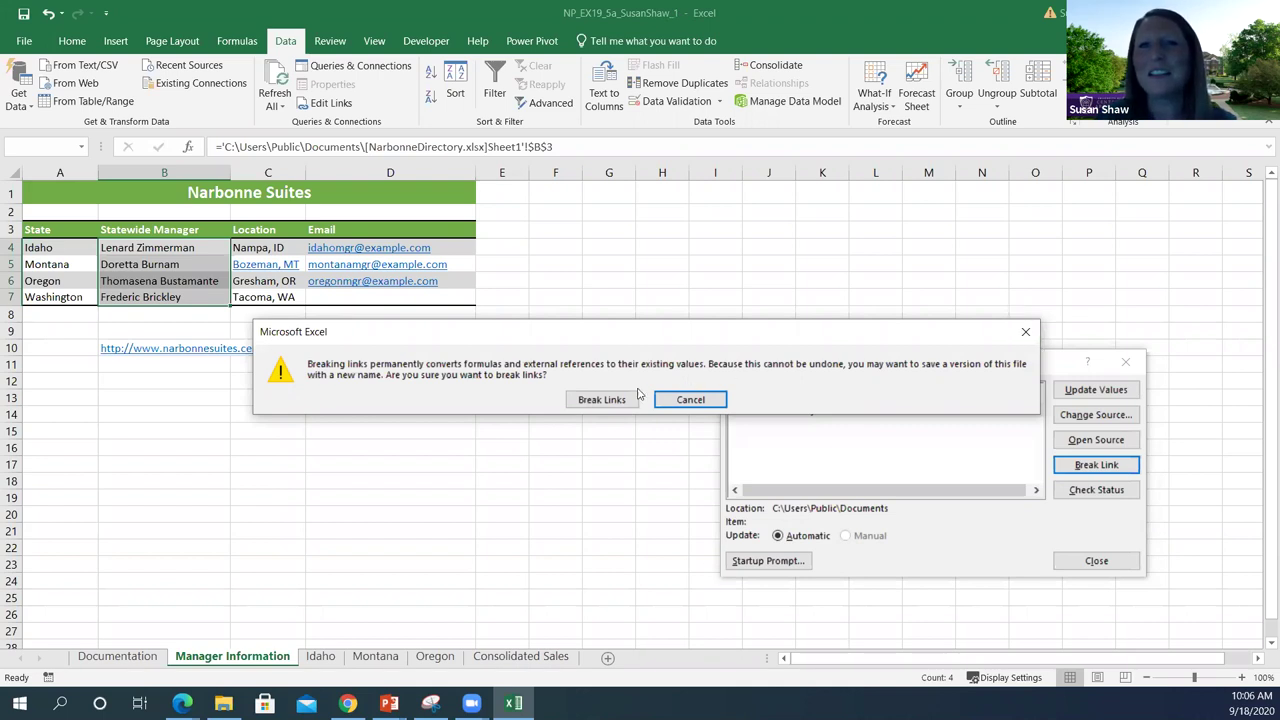
{"action": "left_click", "coordinate": [1025, 333]}
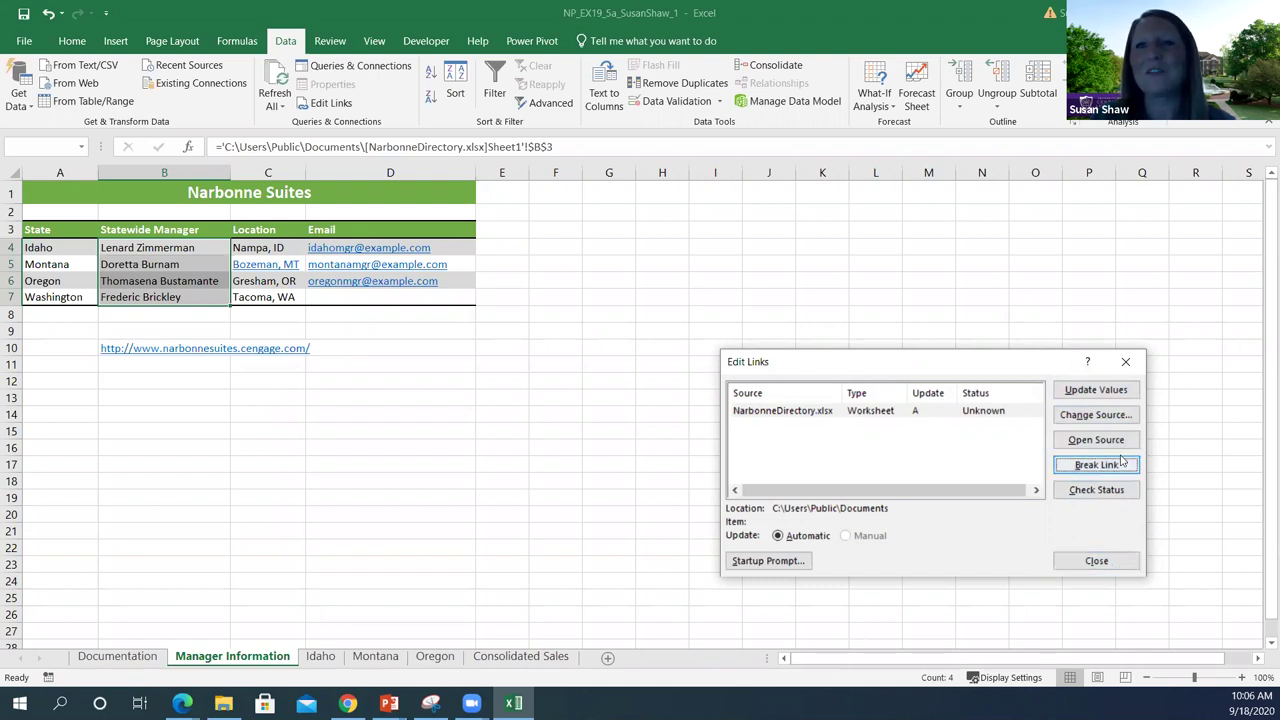
{"action": "left_click", "coordinate": [1104, 560]}
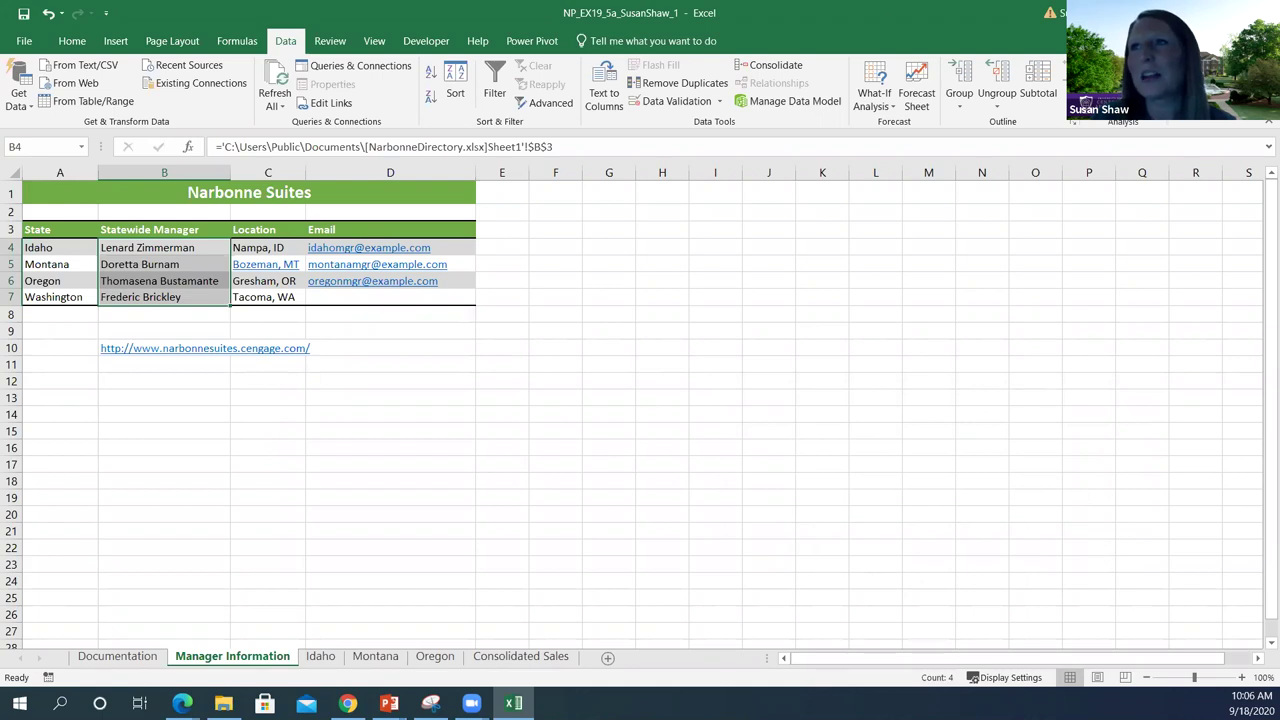
{"action": "left_click", "coordinate": [389, 703]}
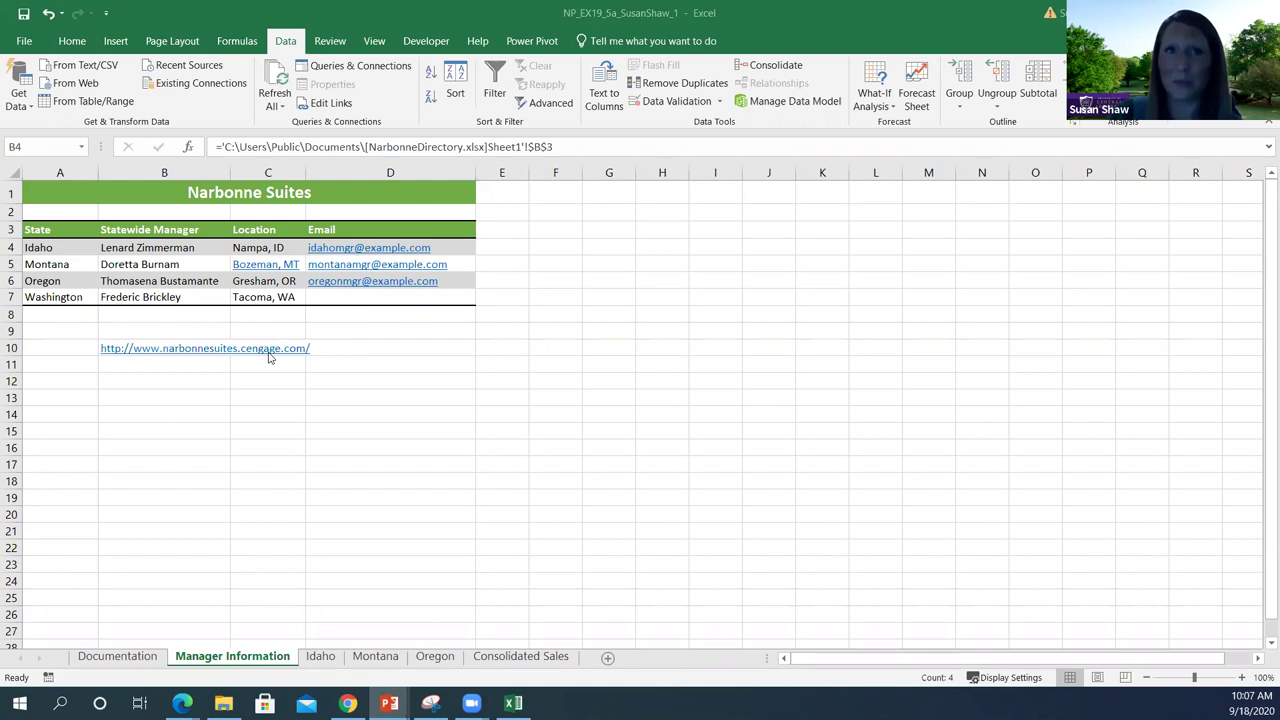
{"action": "left_click", "coordinate": [347, 299]}
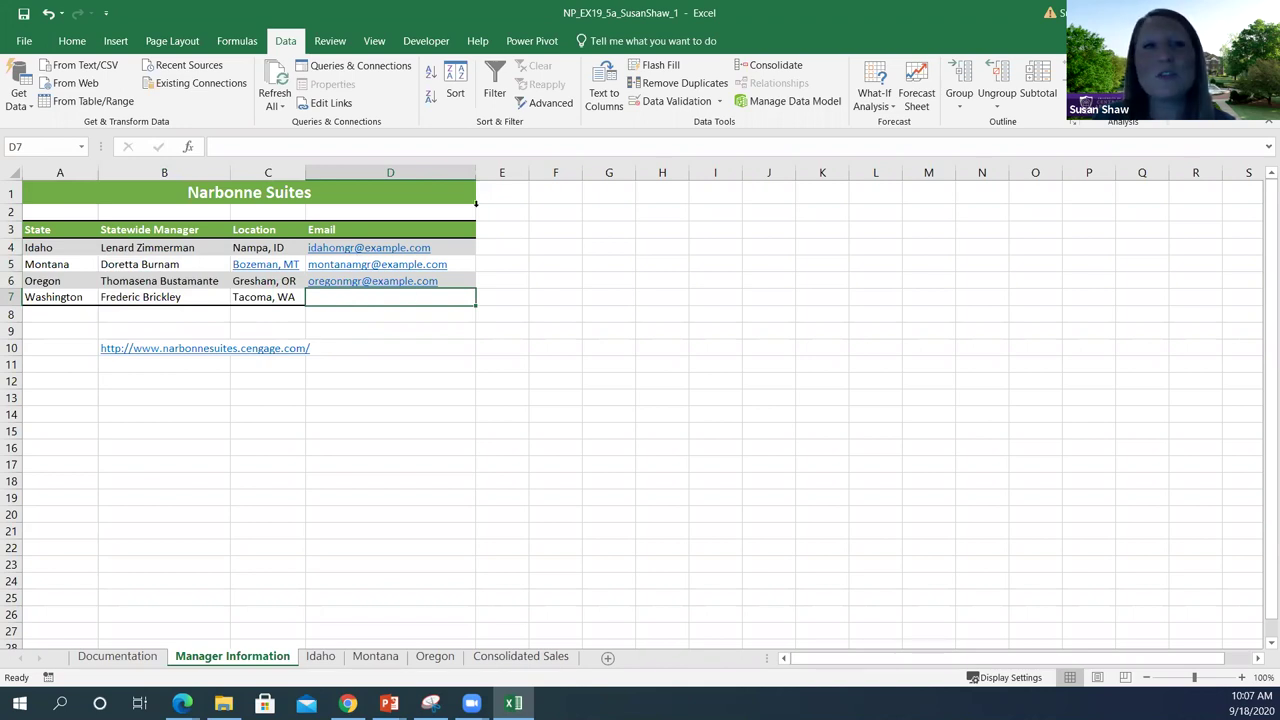
{"action": "left_click", "coordinate": [116, 41]}
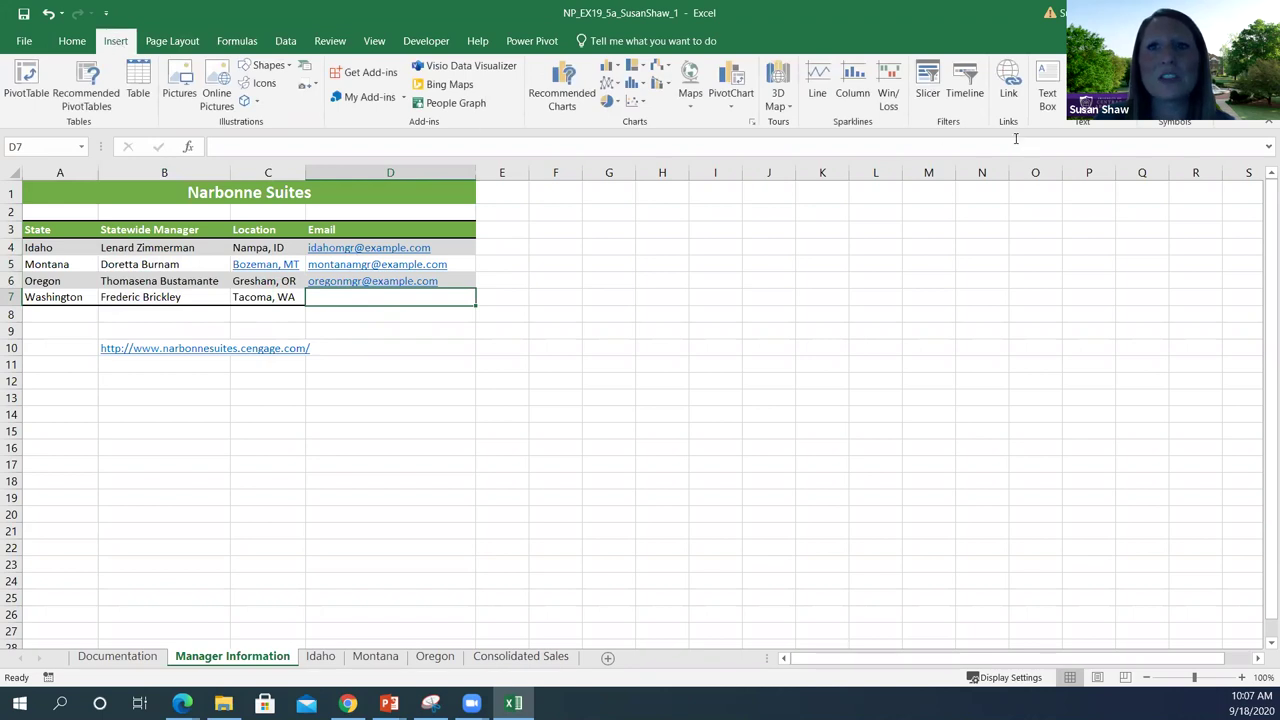
{"action": "left_click", "coordinate": [1008, 88]}
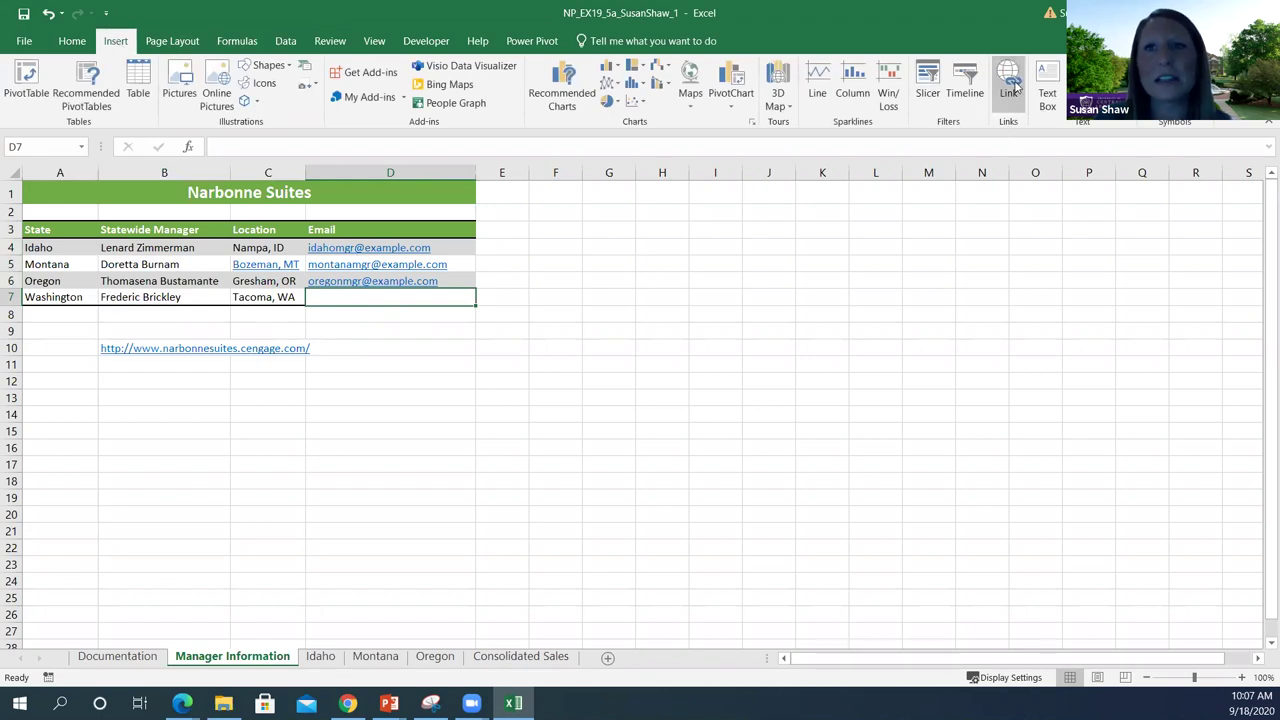
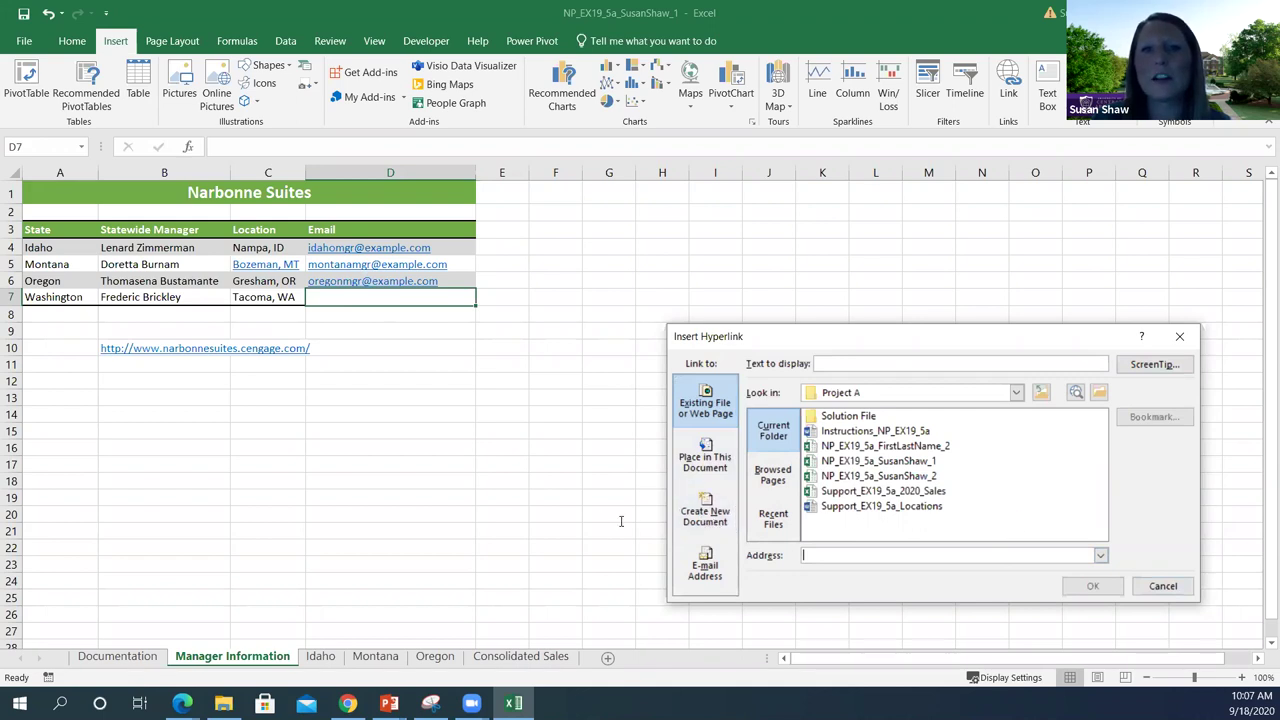
{"action": "left_click", "coordinate": [705, 568]}
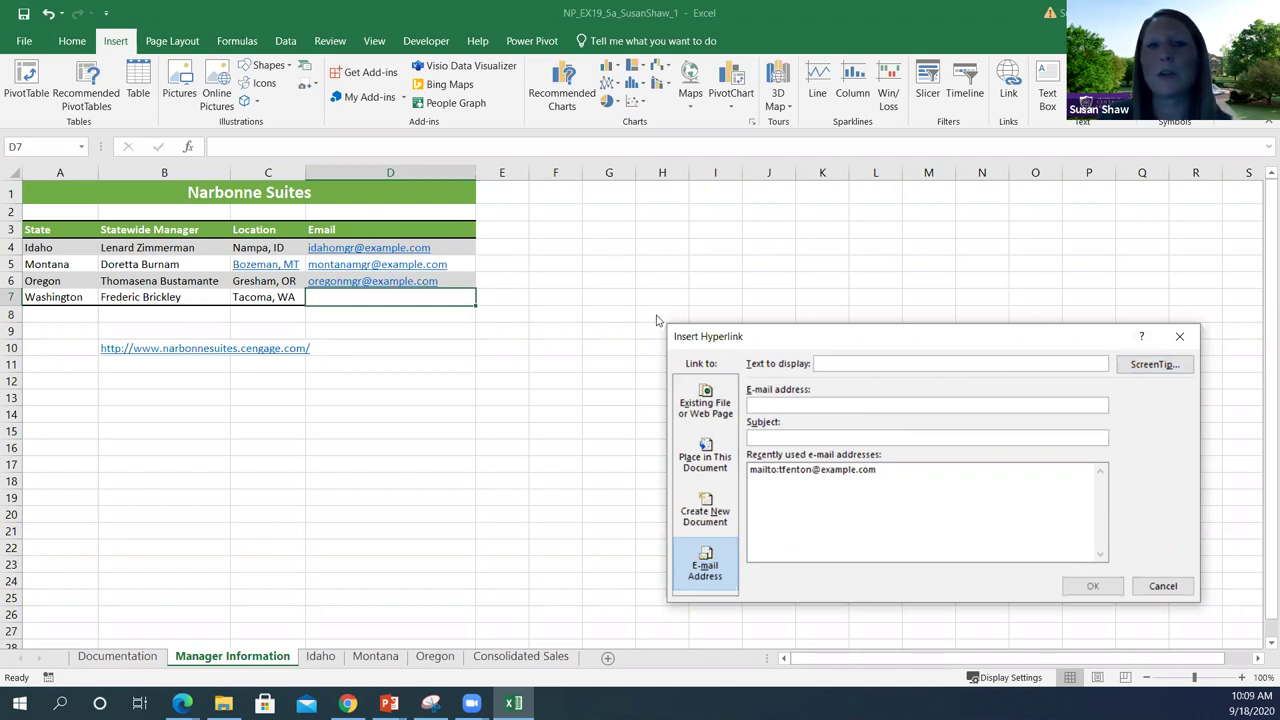
{"action": "left_click", "coordinate": [705, 566]}
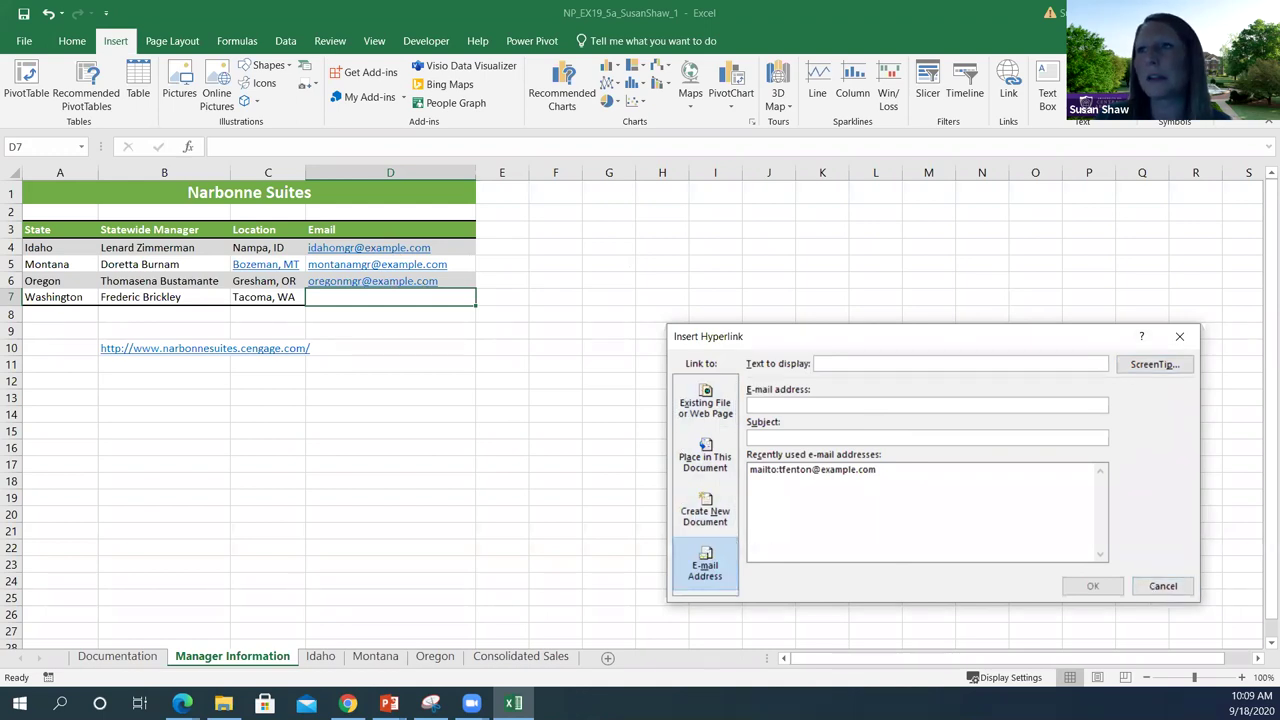
{"action": "key", "text": "alt+Tab"}
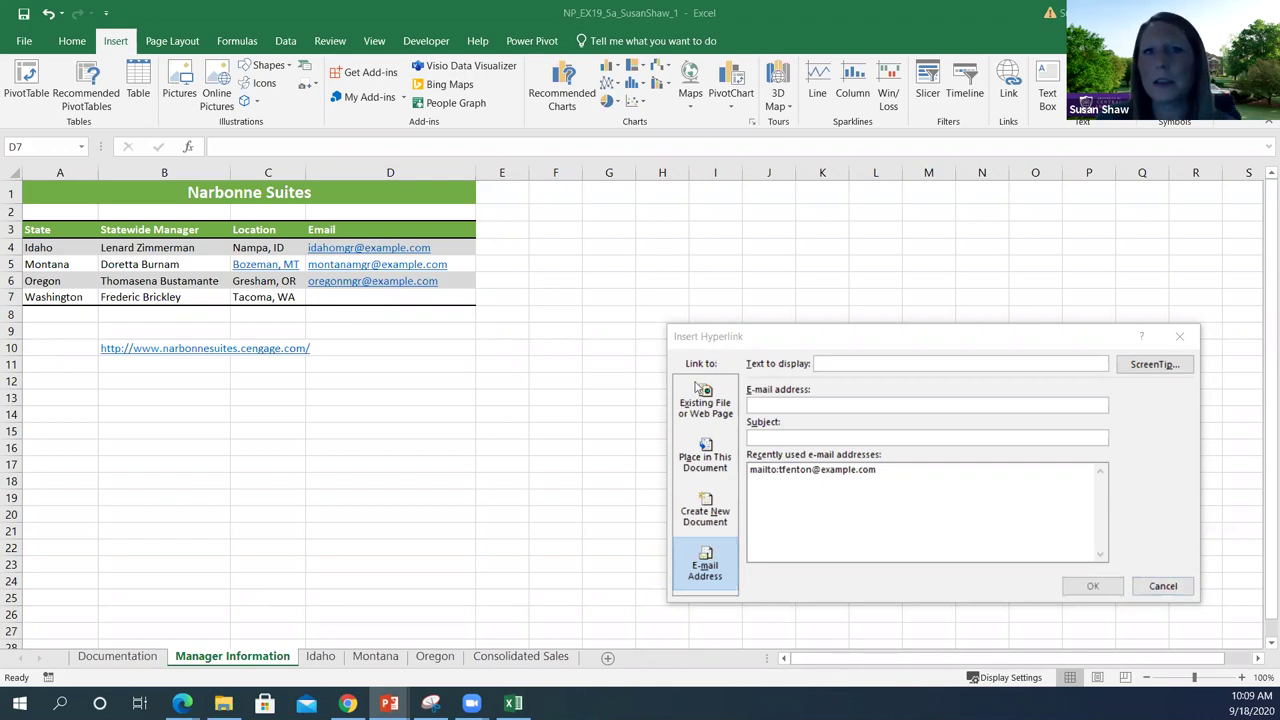
{"action": "left_click", "coordinate": [705, 513]}
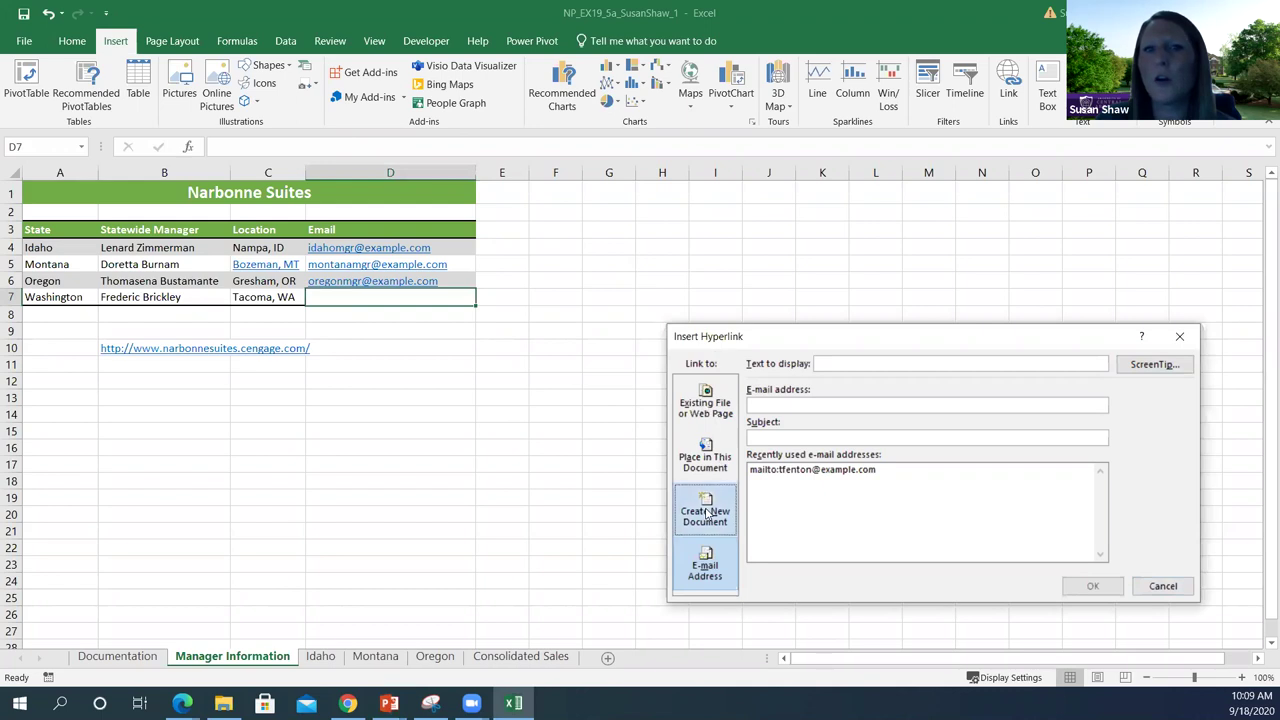
{"action": "left_click", "coordinate": [705, 461]}
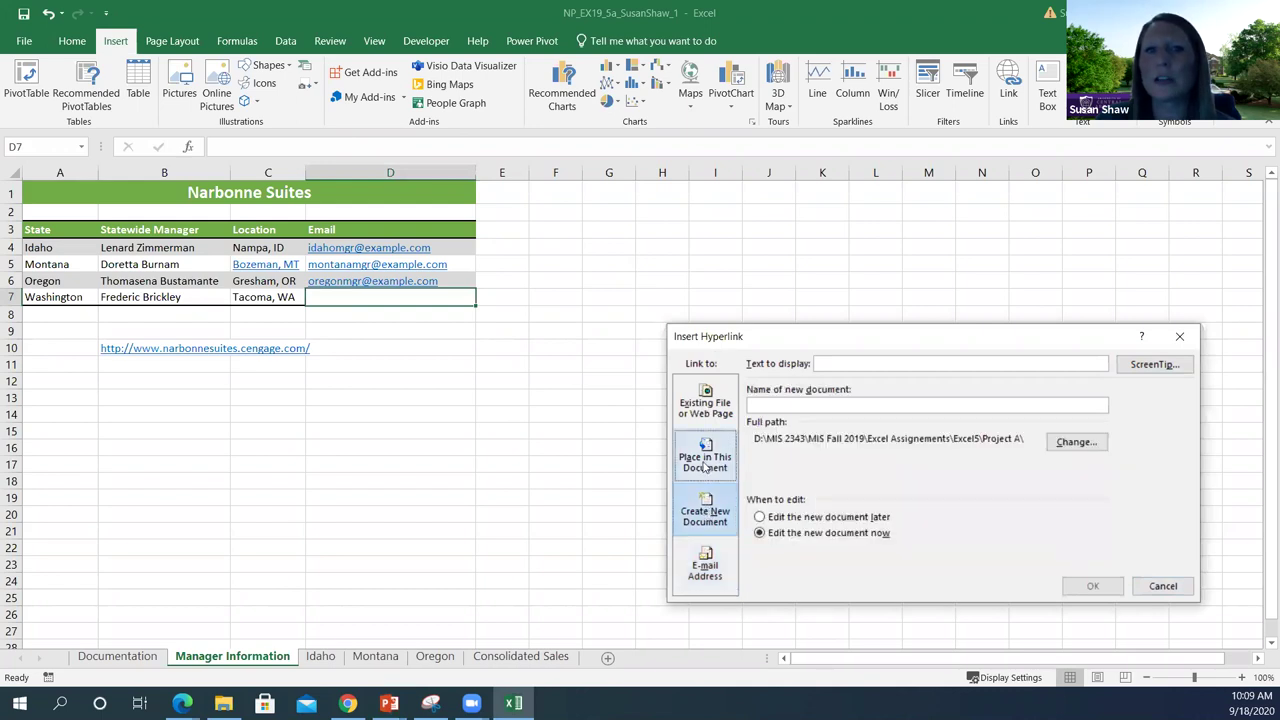
{"action": "left_click", "coordinate": [706, 404]}
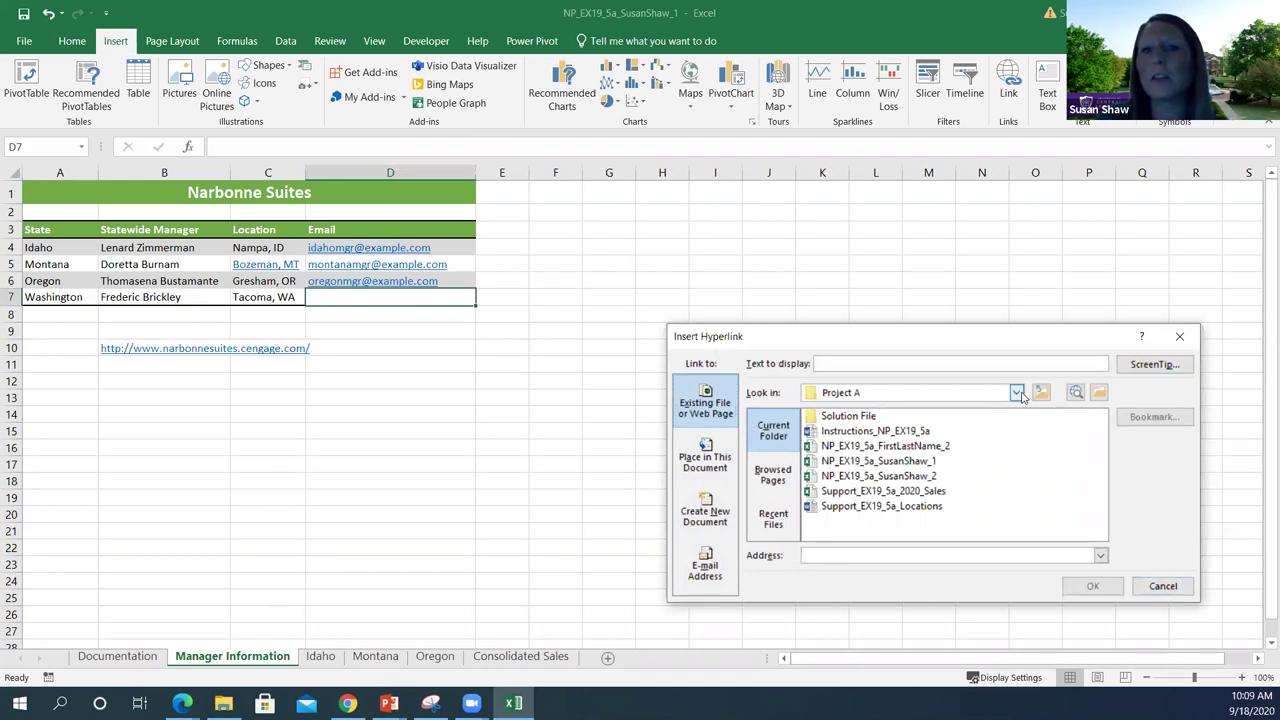
Browse the Downloads folder and the OS (C:) drive for existing files to link to.
{"action": "left_click", "coordinate": [1017, 393]}
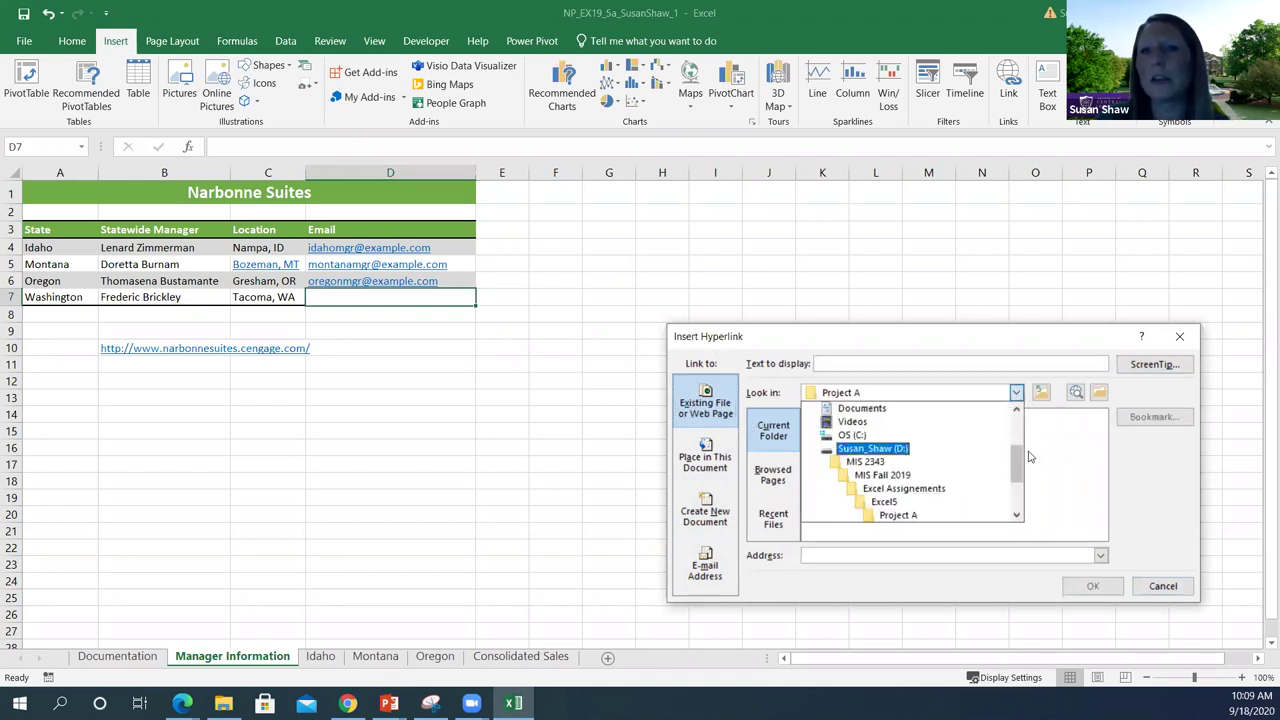
{"action": "left_click_drag", "start_coordinate": [1017, 441], "coordinate": [1017, 418]}
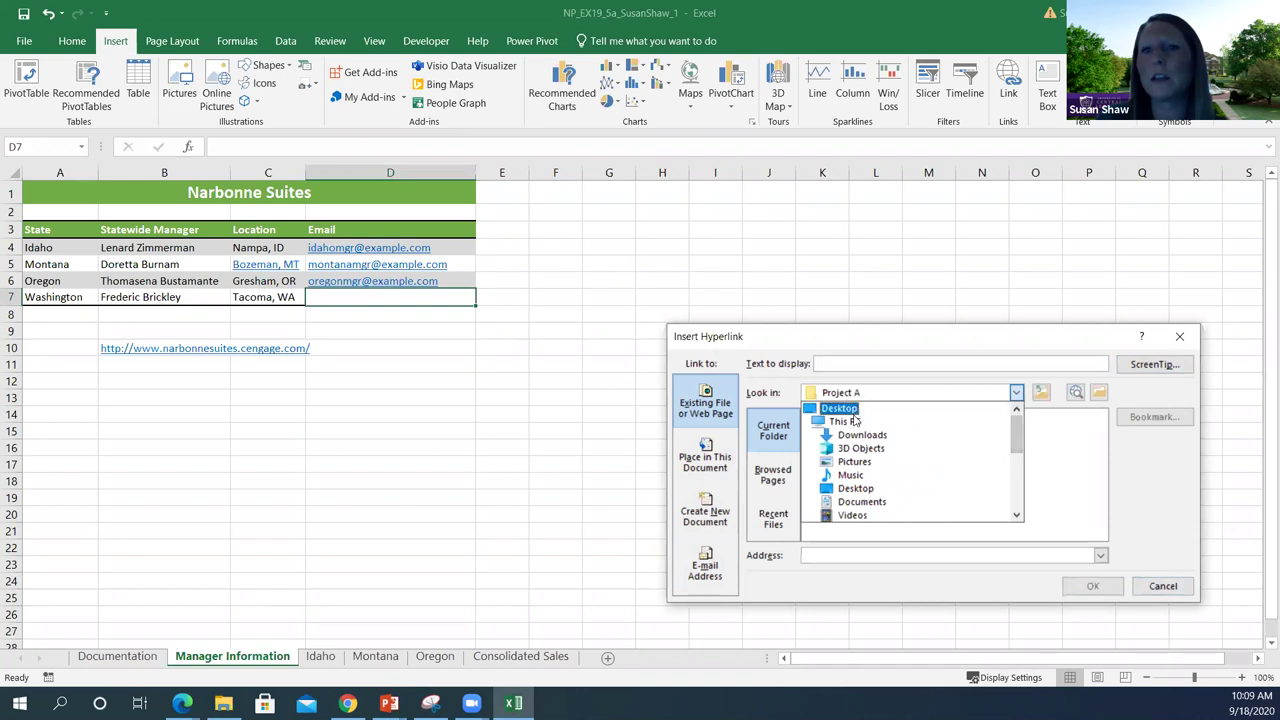
{"action": "left_click", "coordinate": [860, 436]}
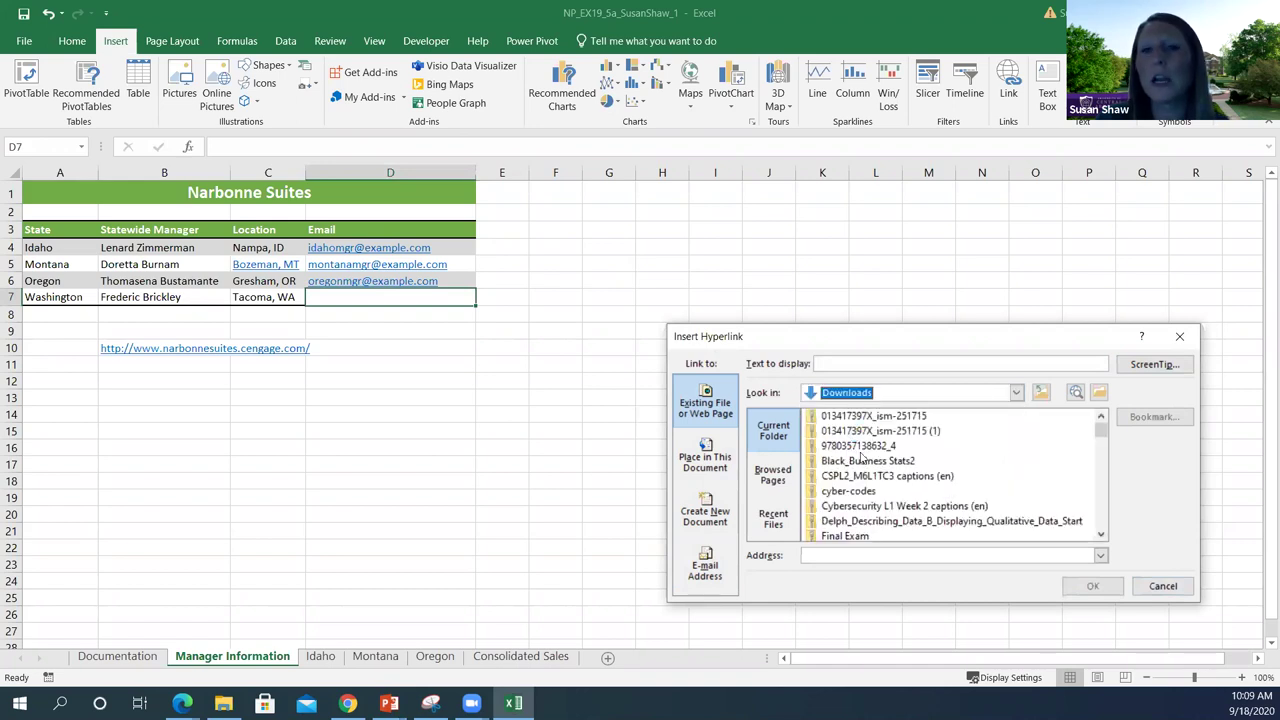
{"action": "left_click", "coordinate": [1017, 393]}
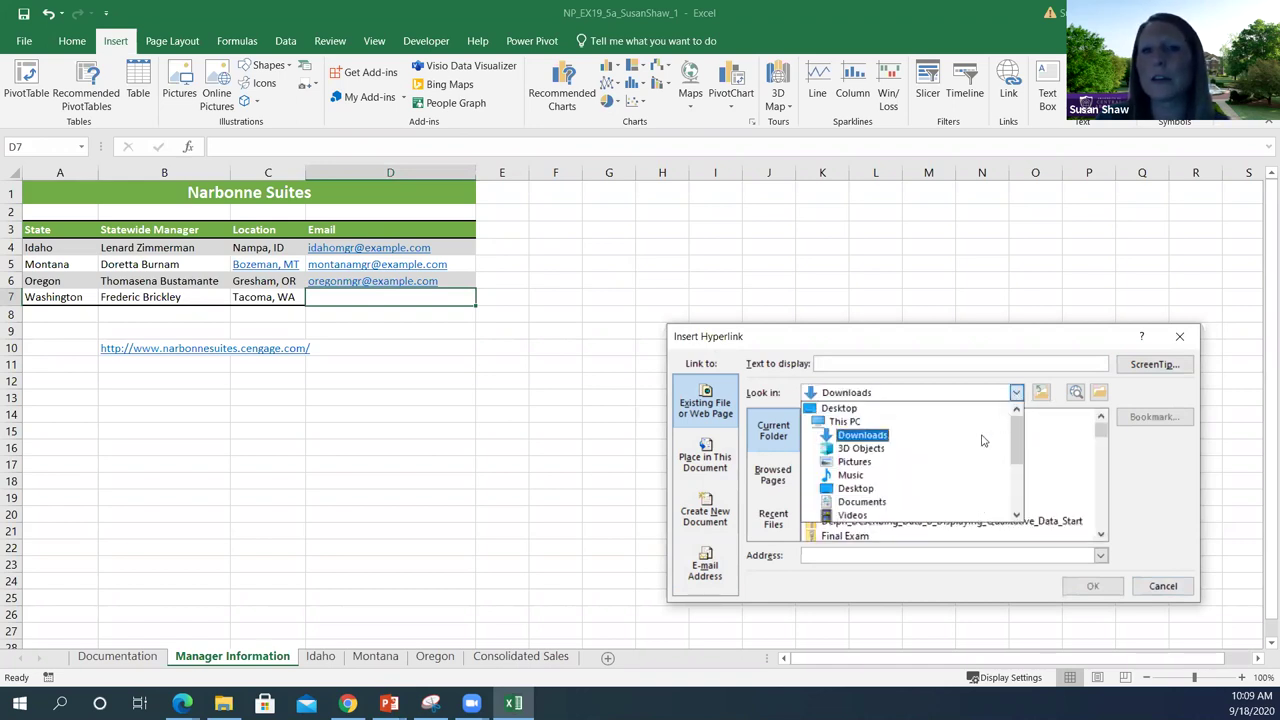
{"action": "scroll", "coordinate": [983, 440], "scroll_direction": "down", "scroll_amount": 2}
{"action": "scroll", "coordinate": [983, 440], "scroll_direction": "down", "scroll_amount": 2}
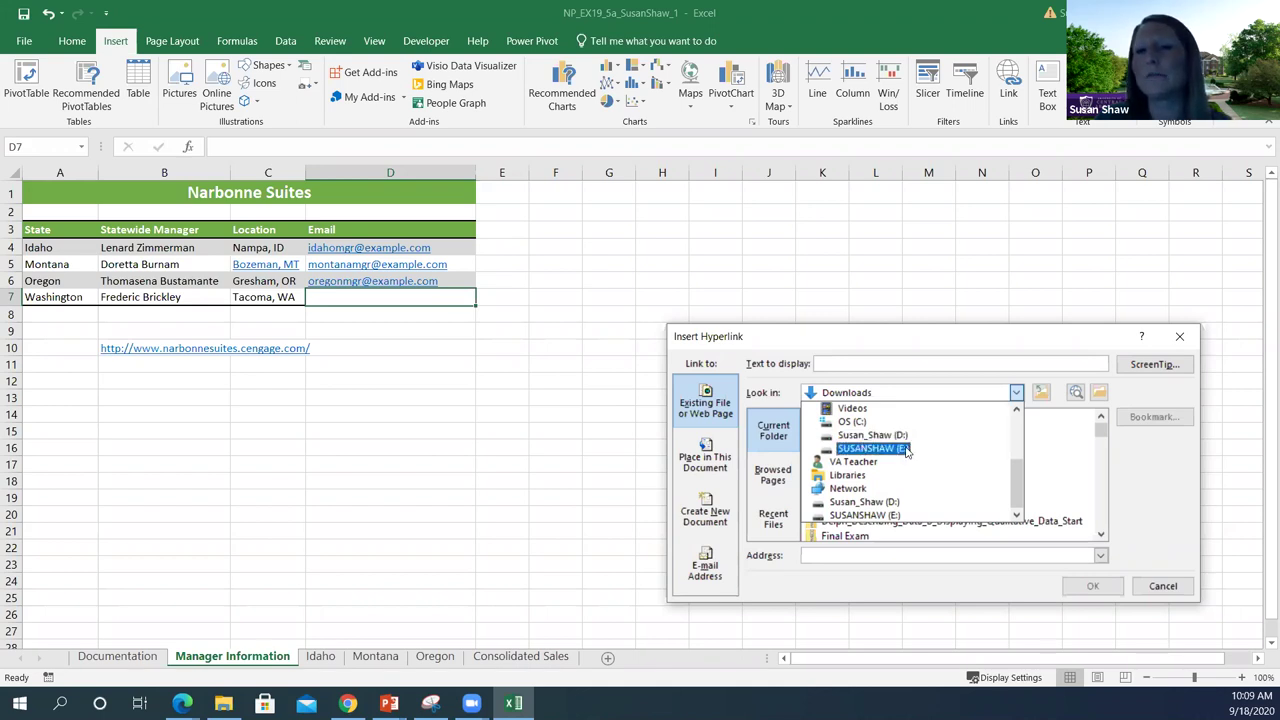
{"action": "scroll", "coordinate": [880, 440], "scroll_direction": "up", "scroll_amount": 1}
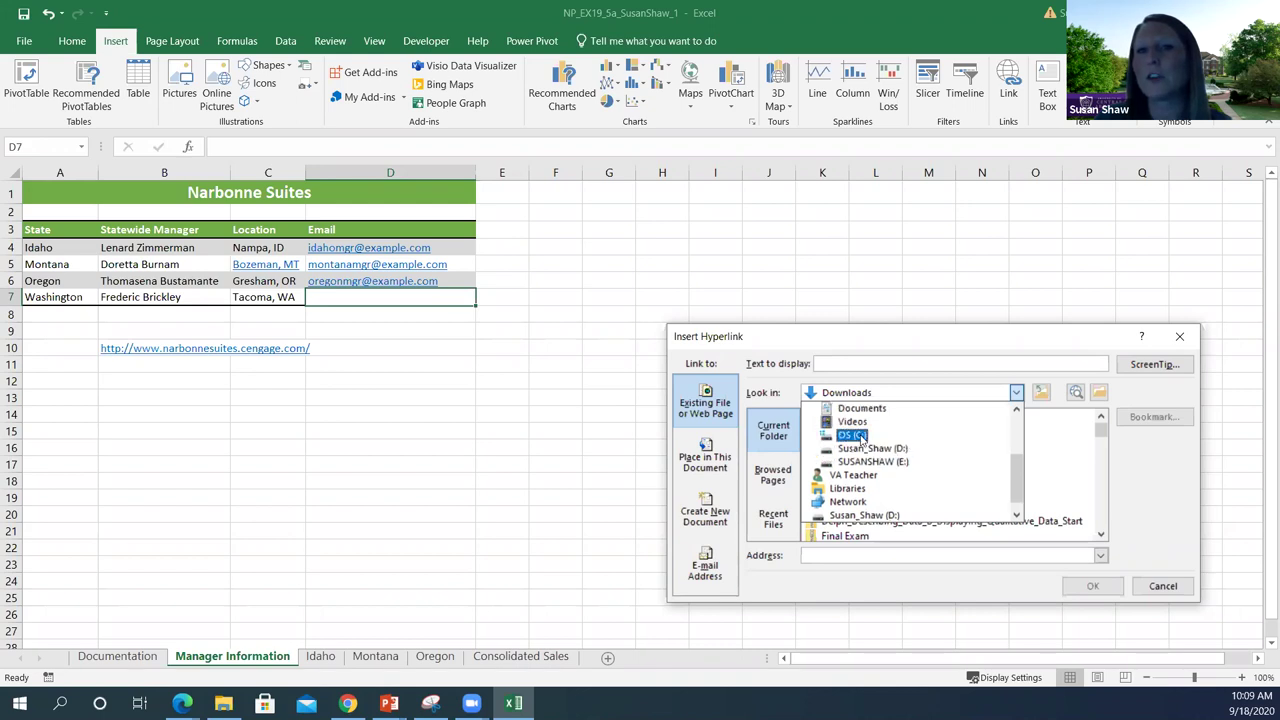
{"action": "left_click", "coordinate": [862, 440]}
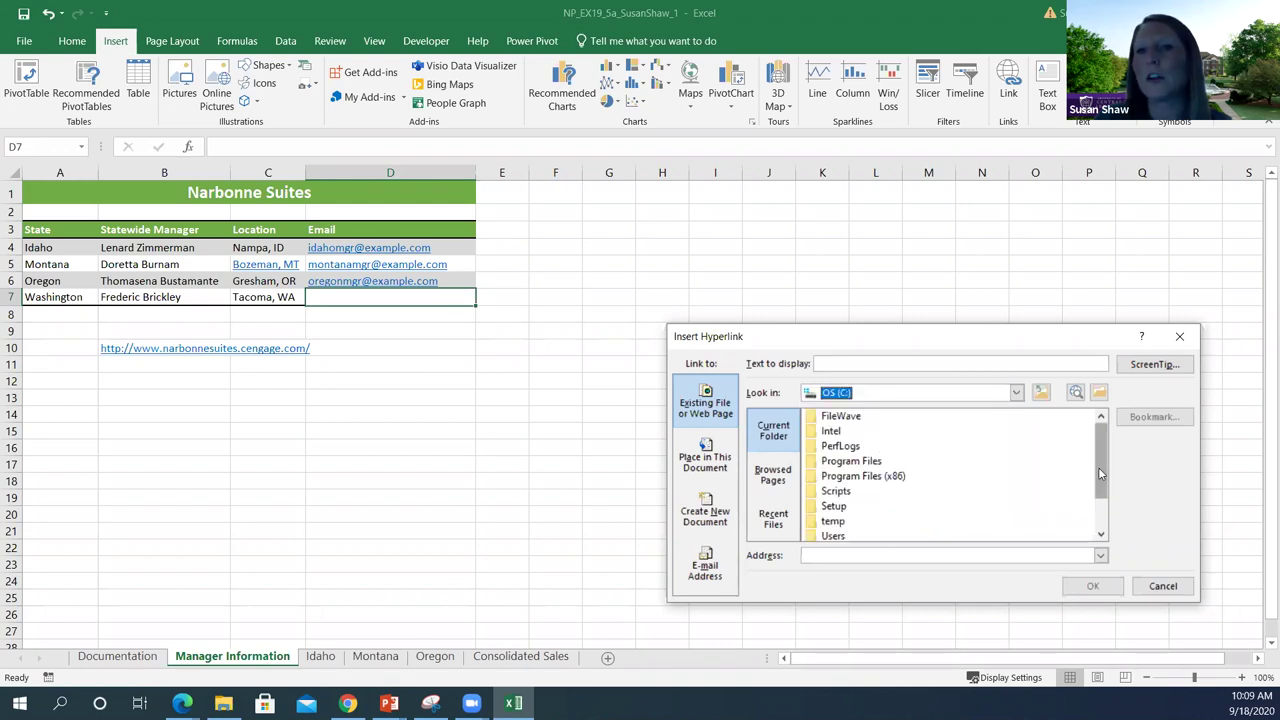
{"action": "left_click", "coordinate": [1015, 393]}
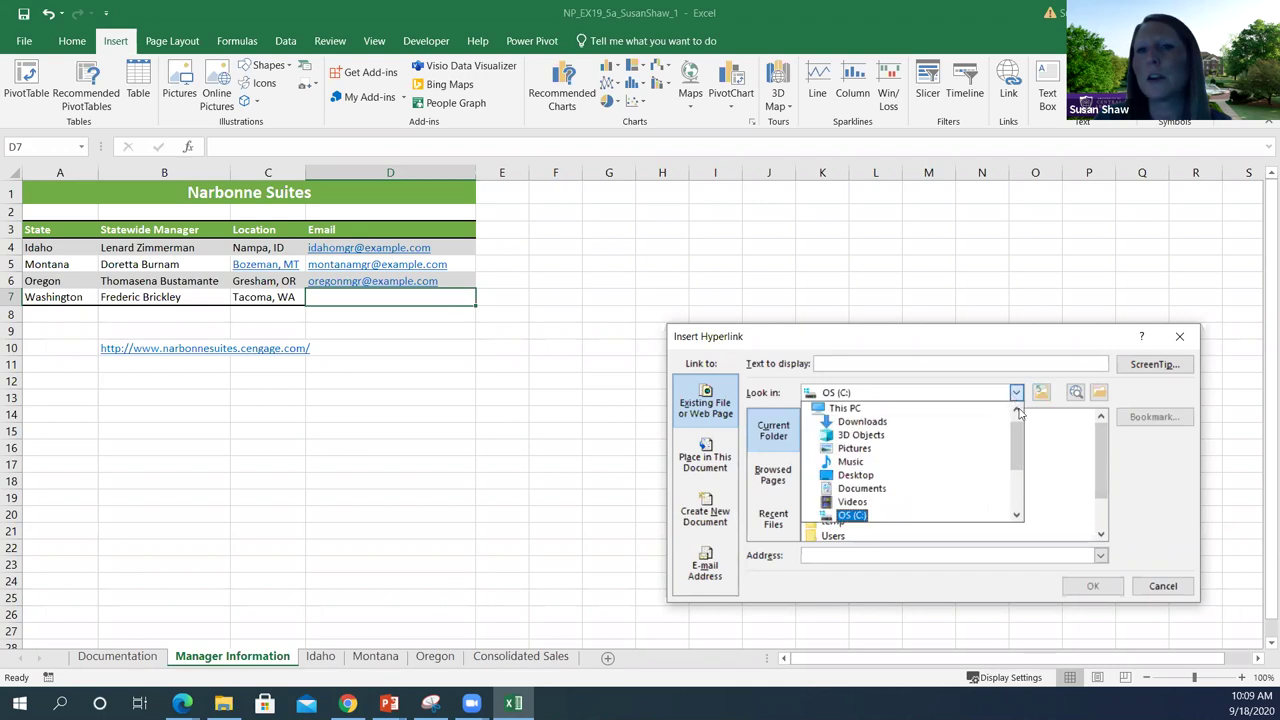
{"action": "left_click", "coordinate": [862, 422]}
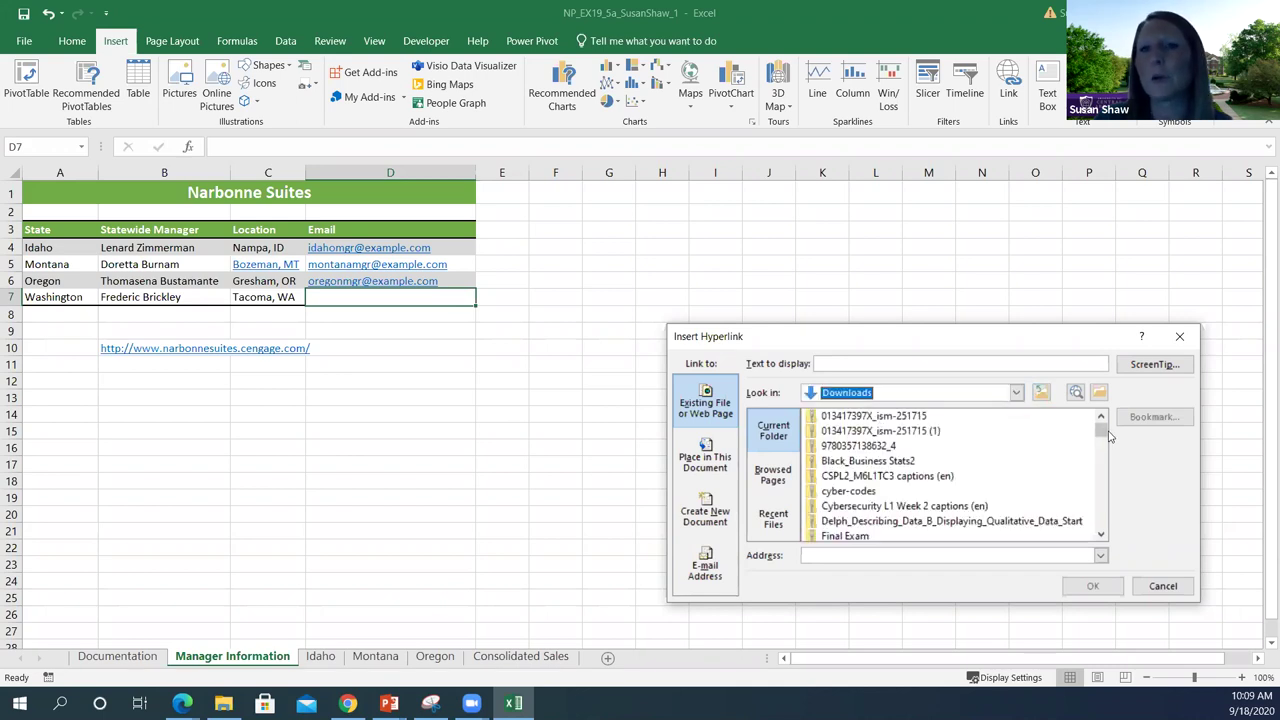
{"action": "scroll", "coordinate": [983, 459], "scroll_direction": "down", "scroll_amount": 3}
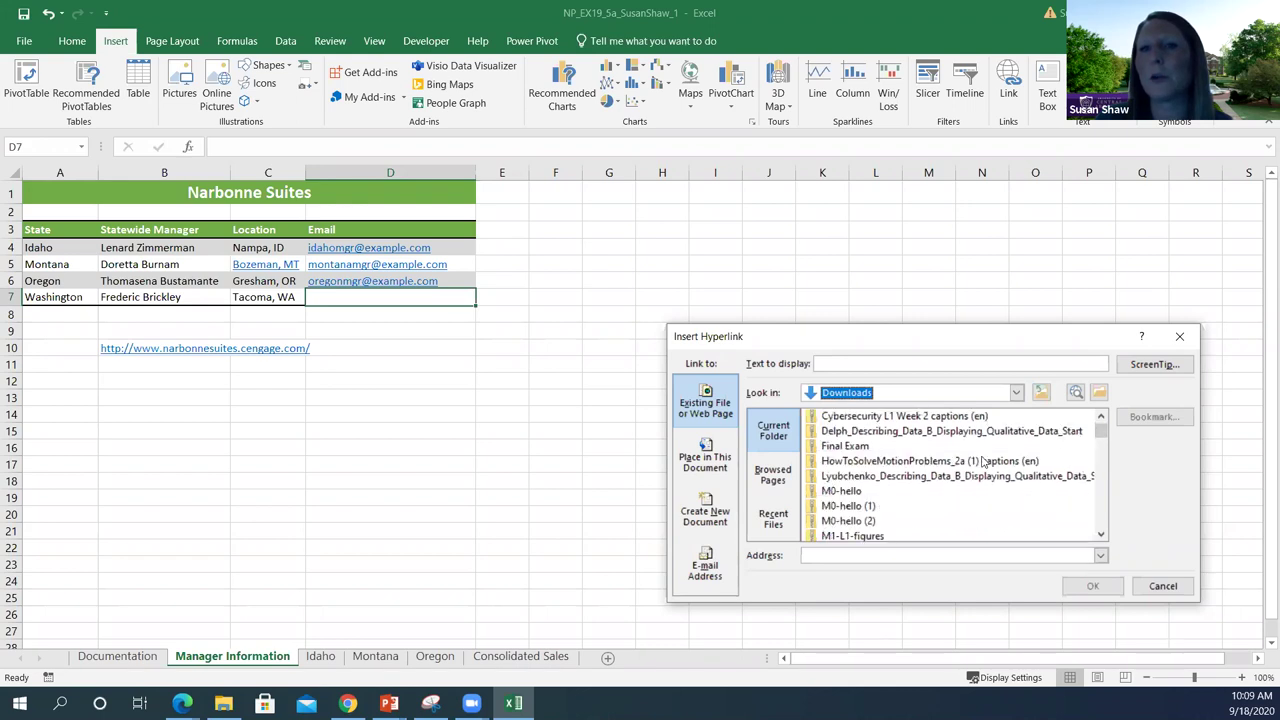
{"action": "scroll", "coordinate": [982, 459], "scroll_direction": "up", "scroll_amount": 3}
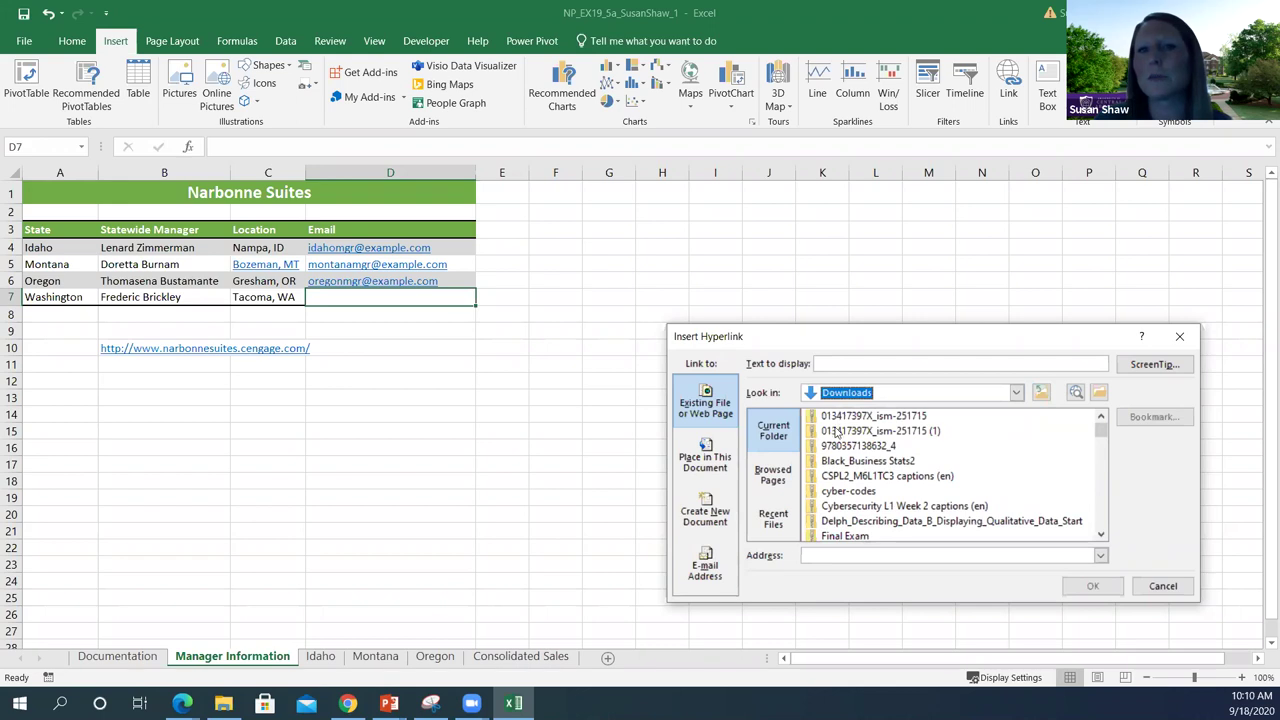
Check the other look-in locations and the recent files as link targets, and close the hyperlink dialog without inserting anything.
{"action": "left_click", "coordinate": [1016, 393]}
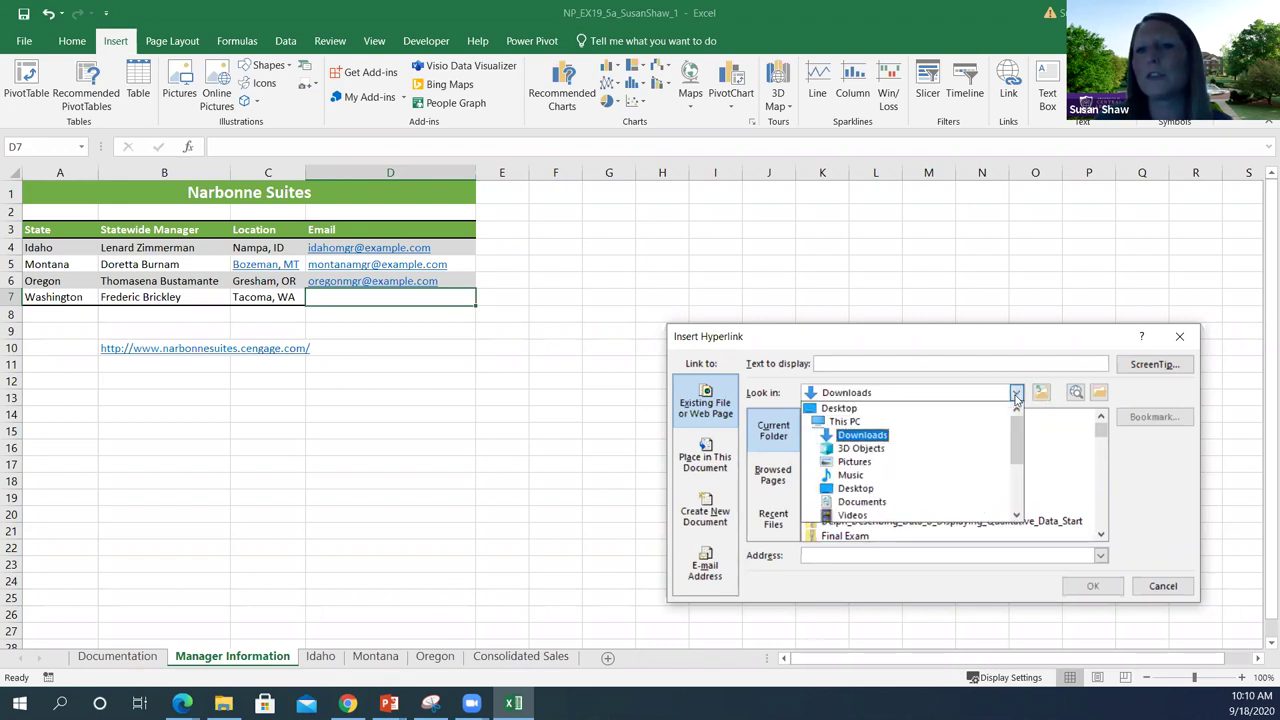
{"action": "scroll", "coordinate": [988, 436], "scroll_direction": "down", "scroll_amount": 2}
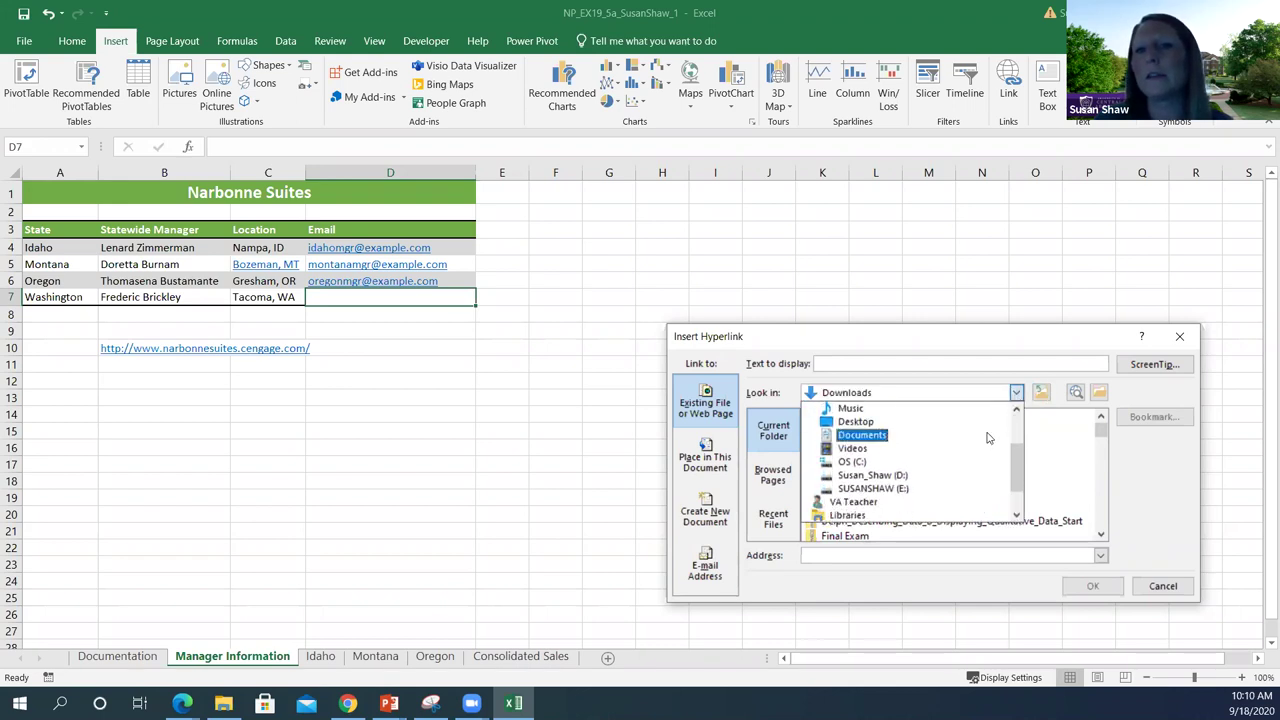
{"action": "scroll", "coordinate": [961, 444], "scroll_direction": "up", "scroll_amount": 1}
{"action": "left_click", "coordinate": [773, 518]}
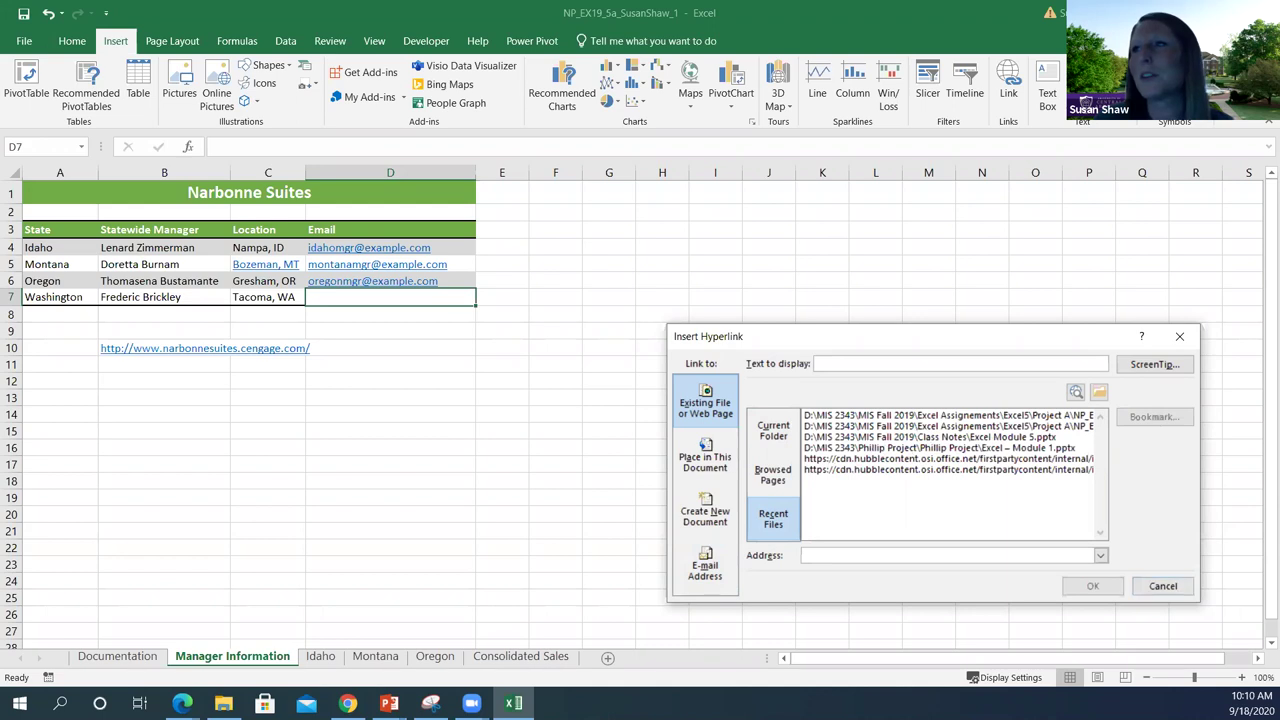
{"action": "key", "text": "alt+Tab"}
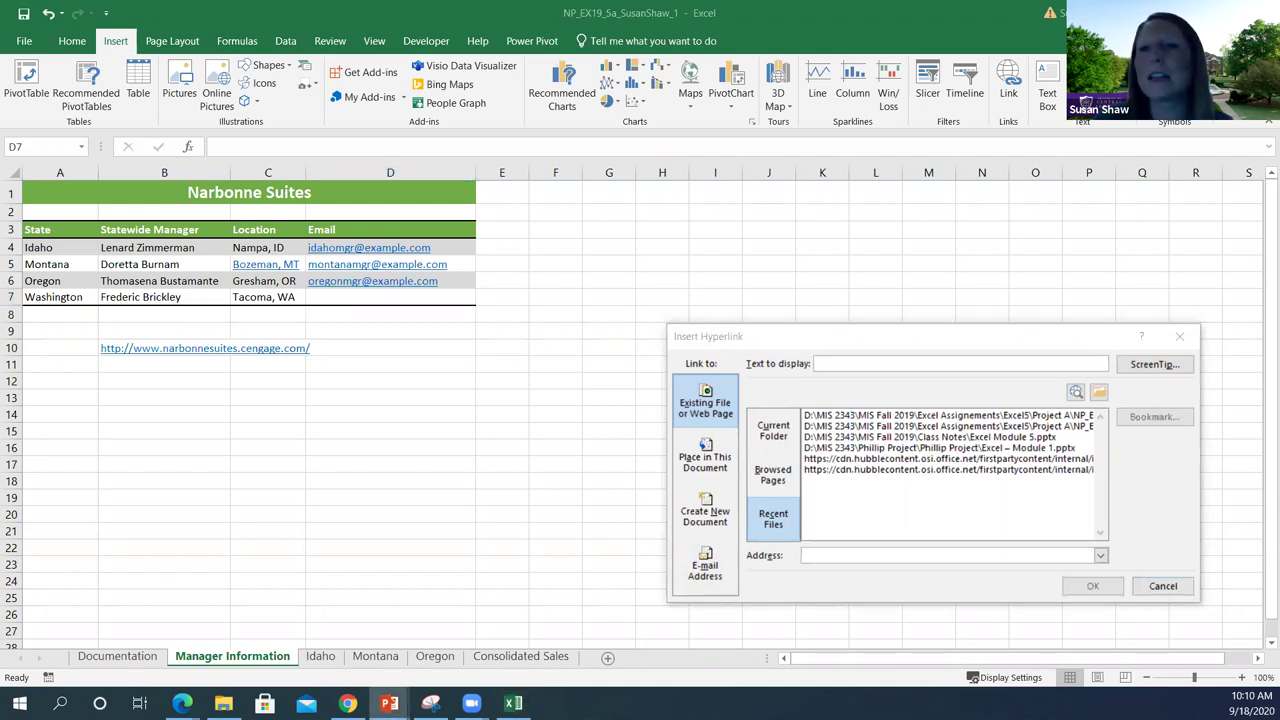
{"action": "left_click", "coordinate": [1180, 336]}
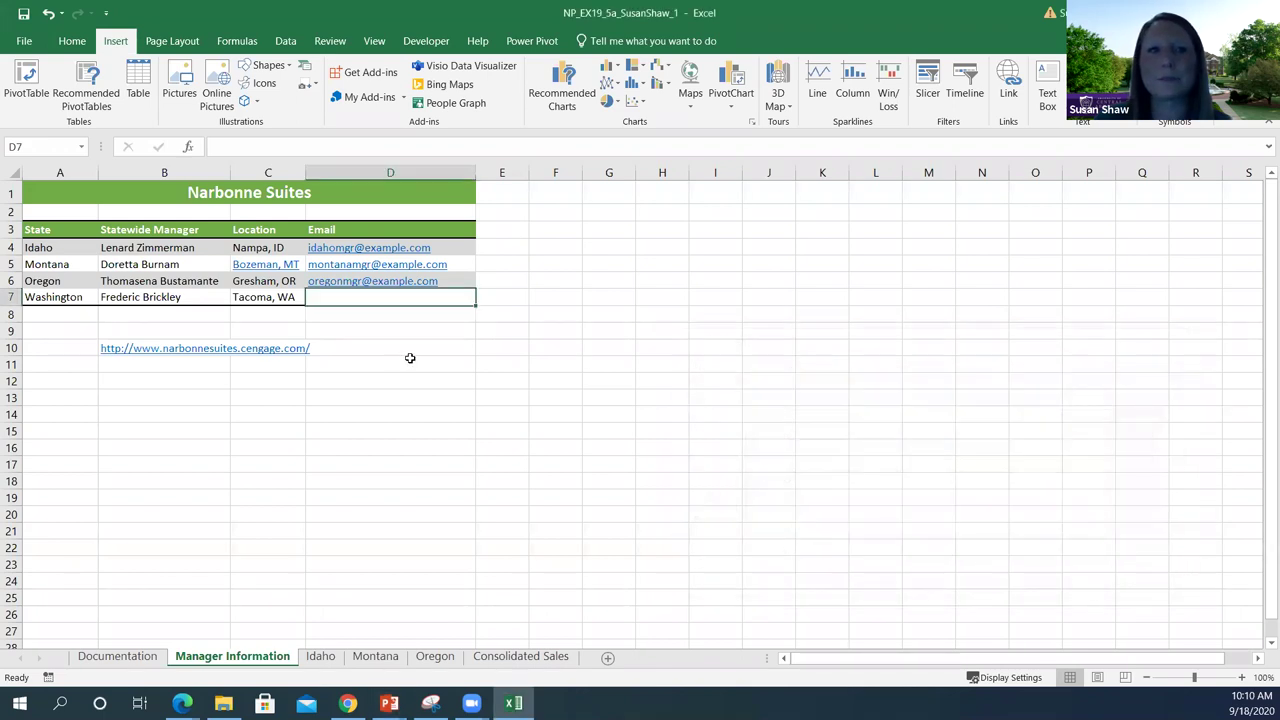
Try to open the Narbonne Suites website through the hyperlink in cell B10.
{"action": "left_click", "coordinate": [186, 350]}
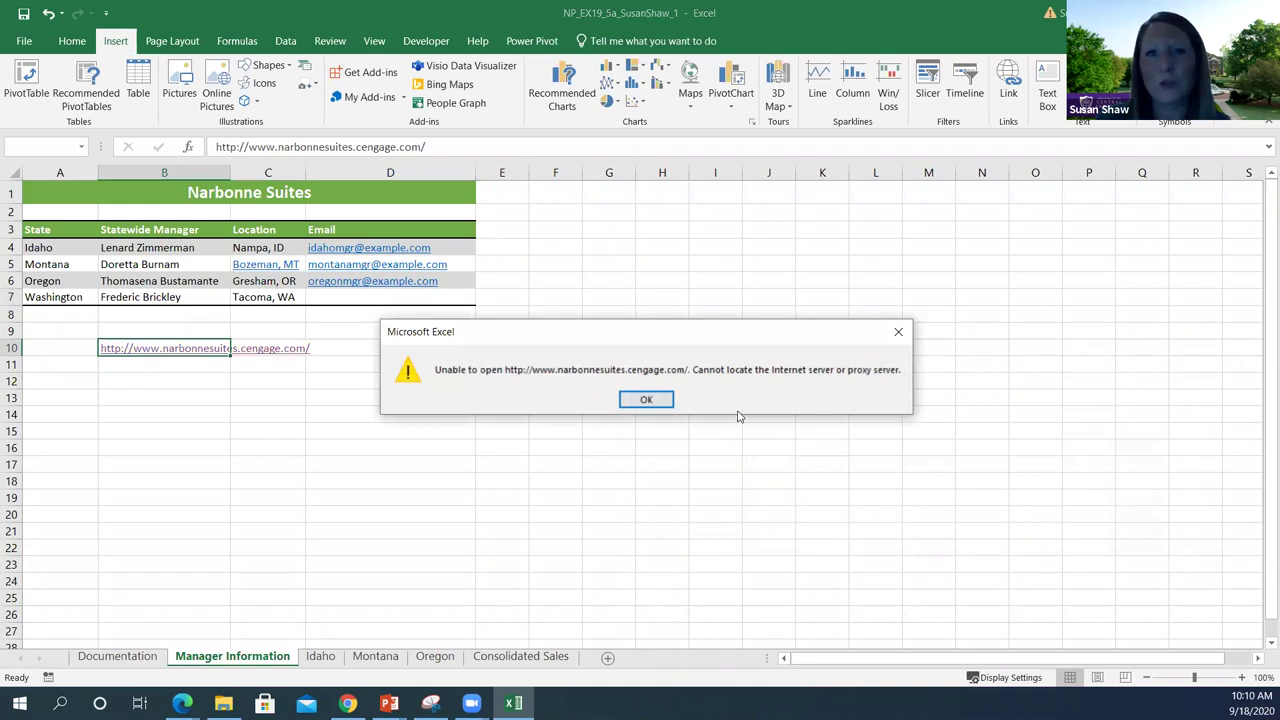
{"action": "left_click", "coordinate": [646, 399]}
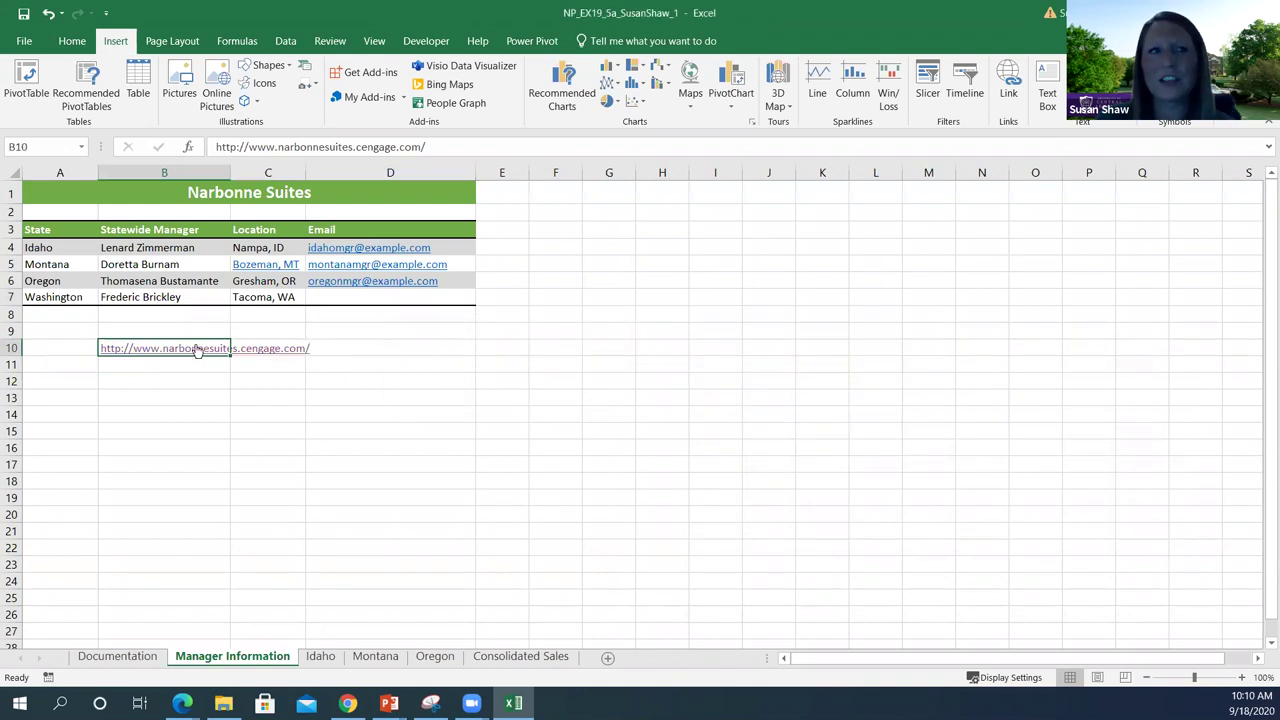
Review the hyperlink settings of the website link in cell B10 and close them without changing anything.
{"action": "right_click", "coordinate": [193, 350]}
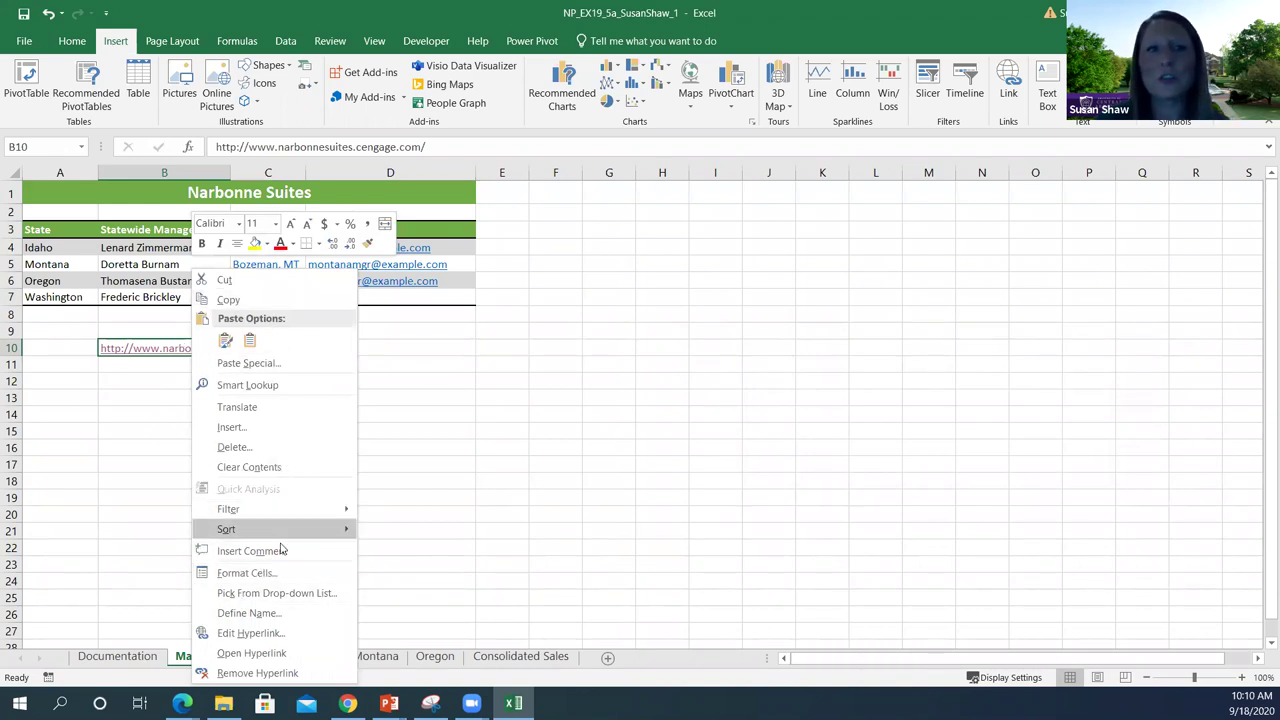
{"action": "left_click", "coordinate": [266, 634]}
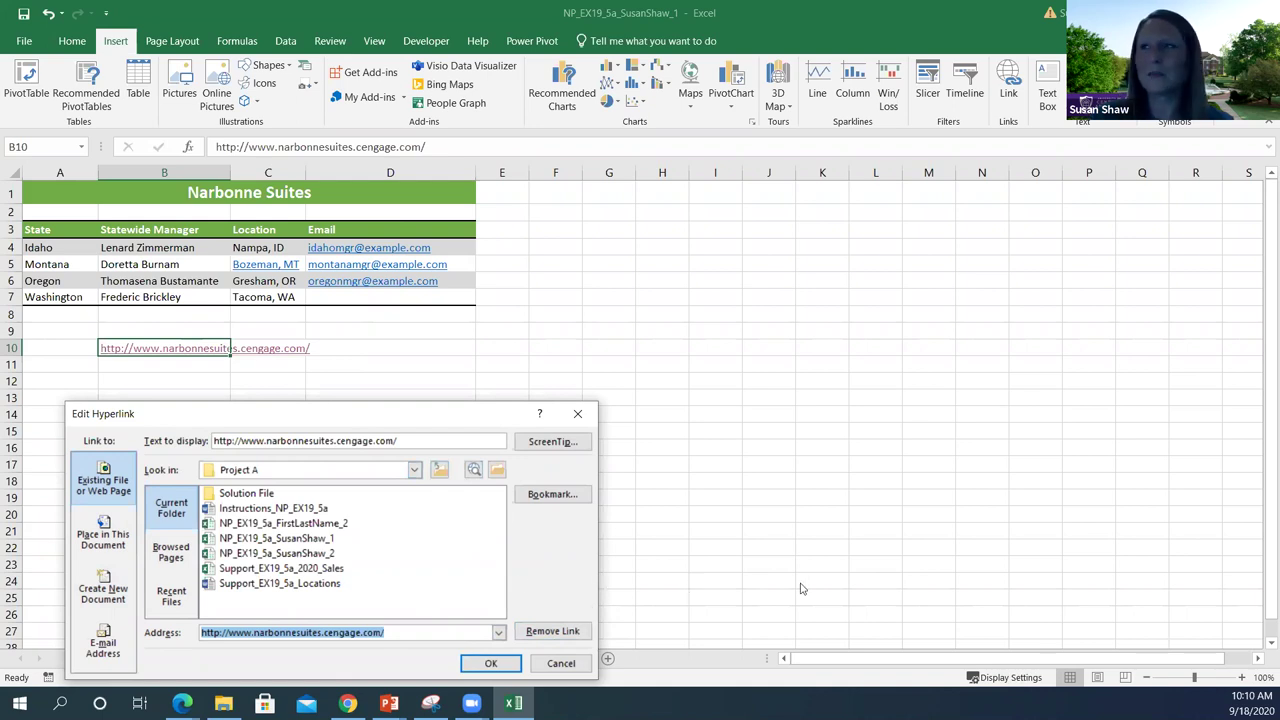
{"action": "key", "text": "alt+Tab"}
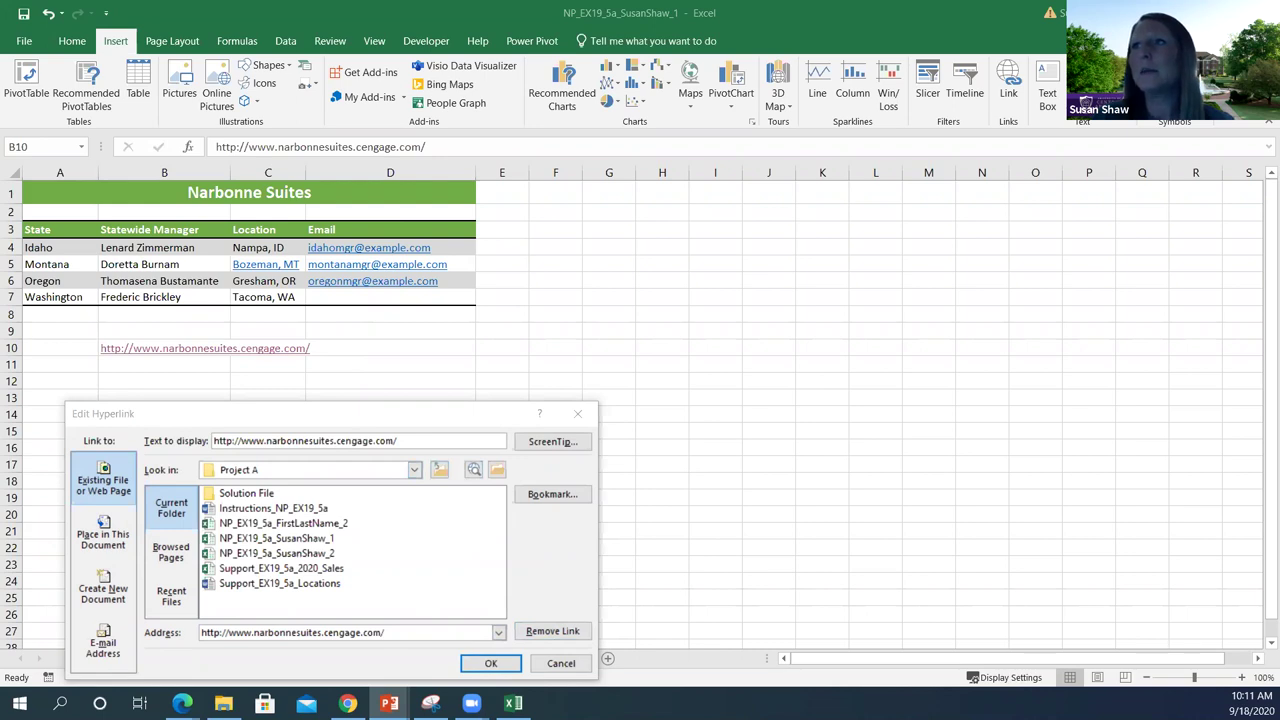
{"action": "left_click", "coordinate": [577, 413]}
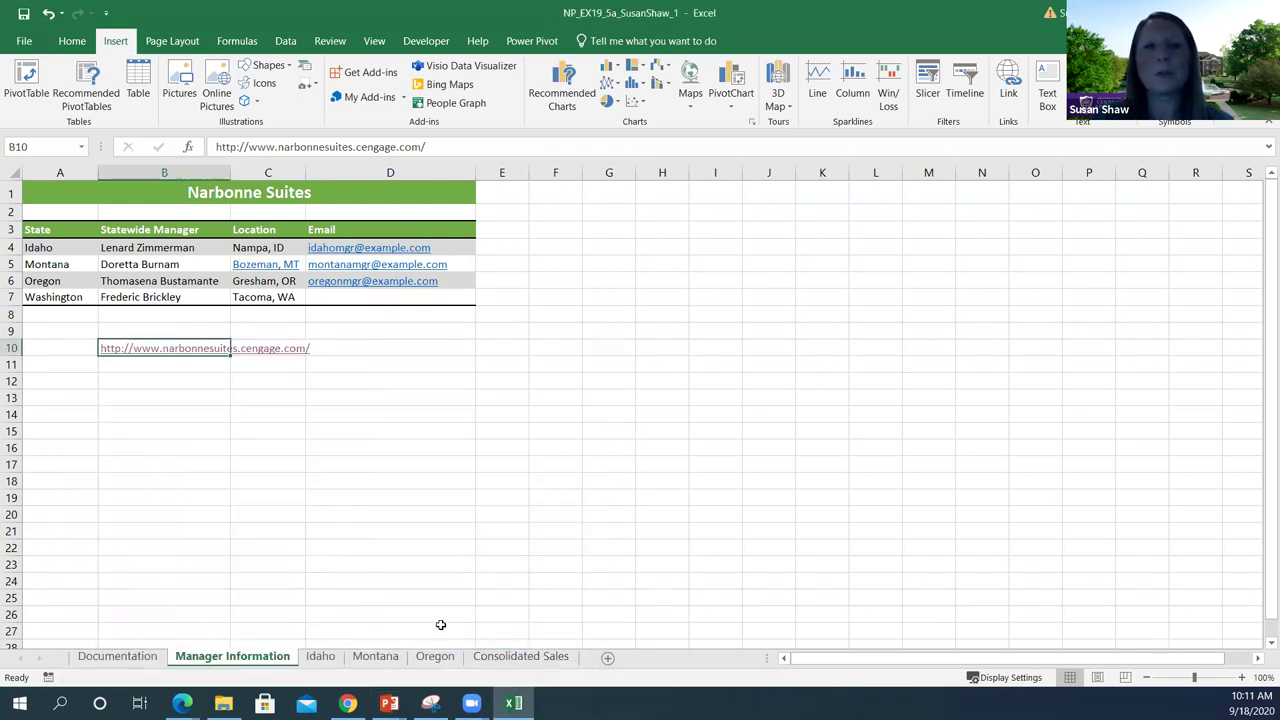
{"action": "left_click", "coordinate": [389, 586]}
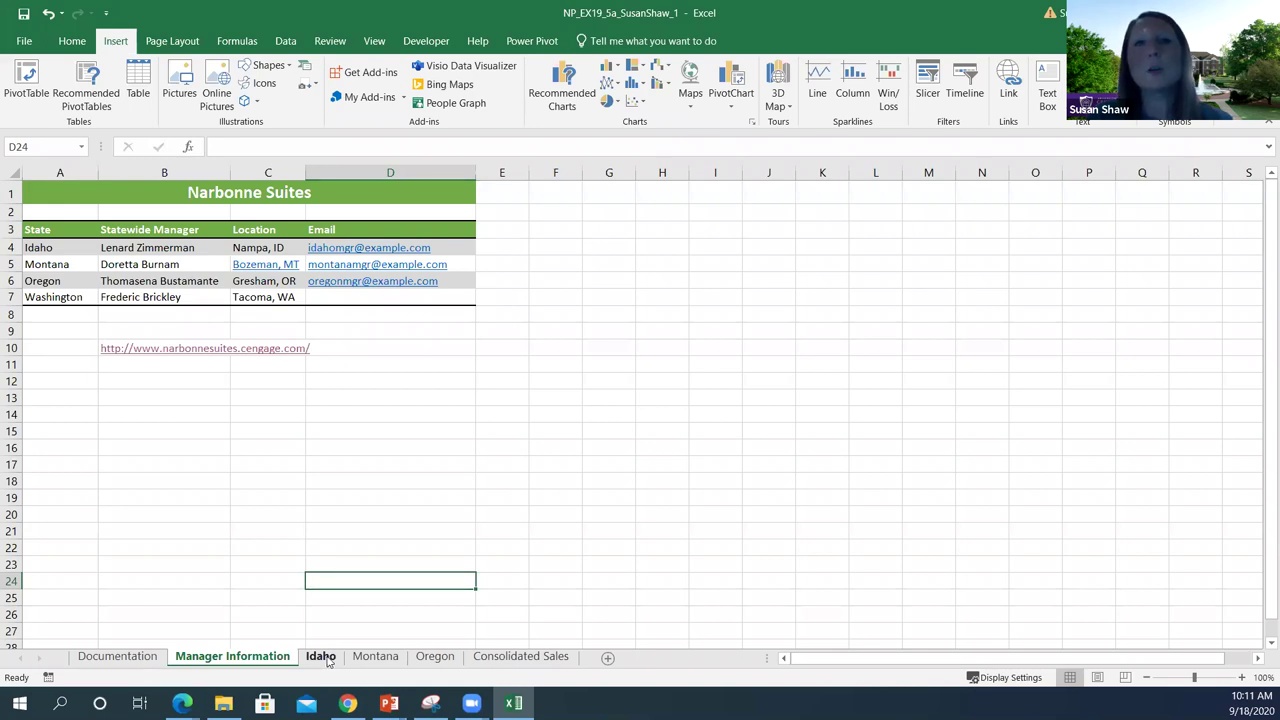
Compare the 2021 sales table layouts on the Idaho, Montana and Oregon sheets.
{"action": "left_click", "coordinate": [322, 657]}
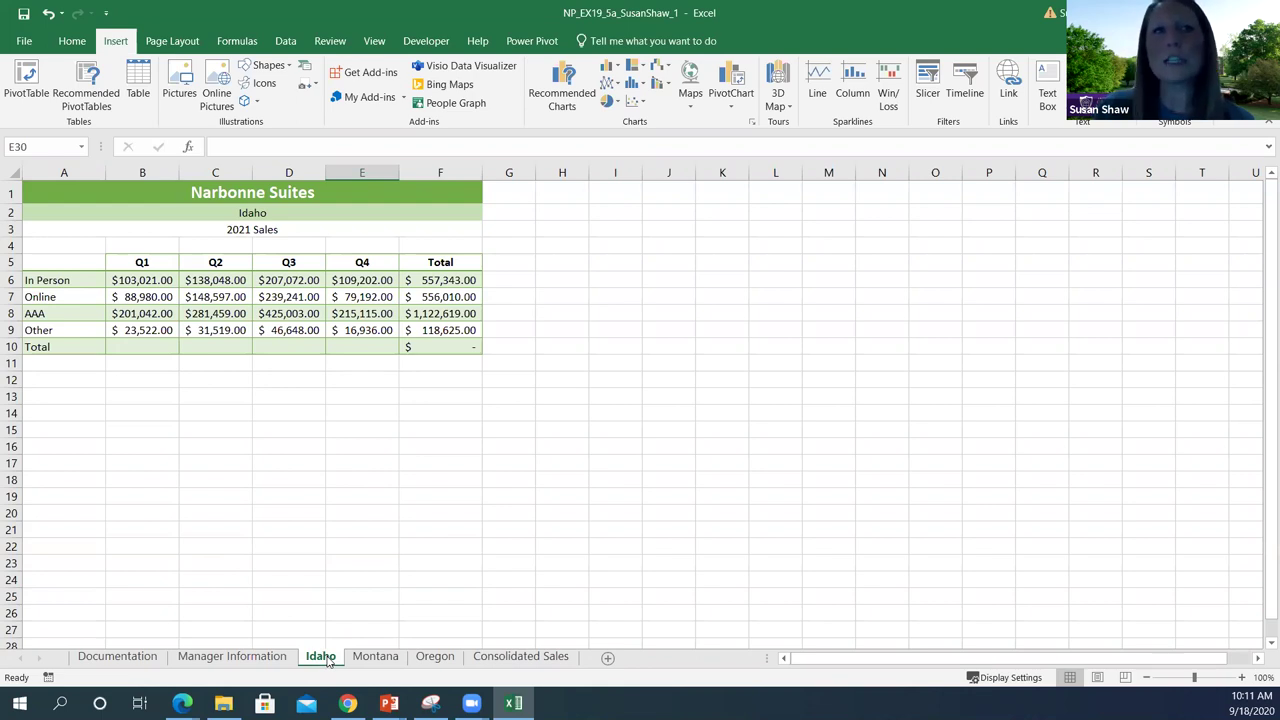
{"action": "left_click", "coordinate": [375, 657]}
{"action": "left_click", "coordinate": [428, 660]}
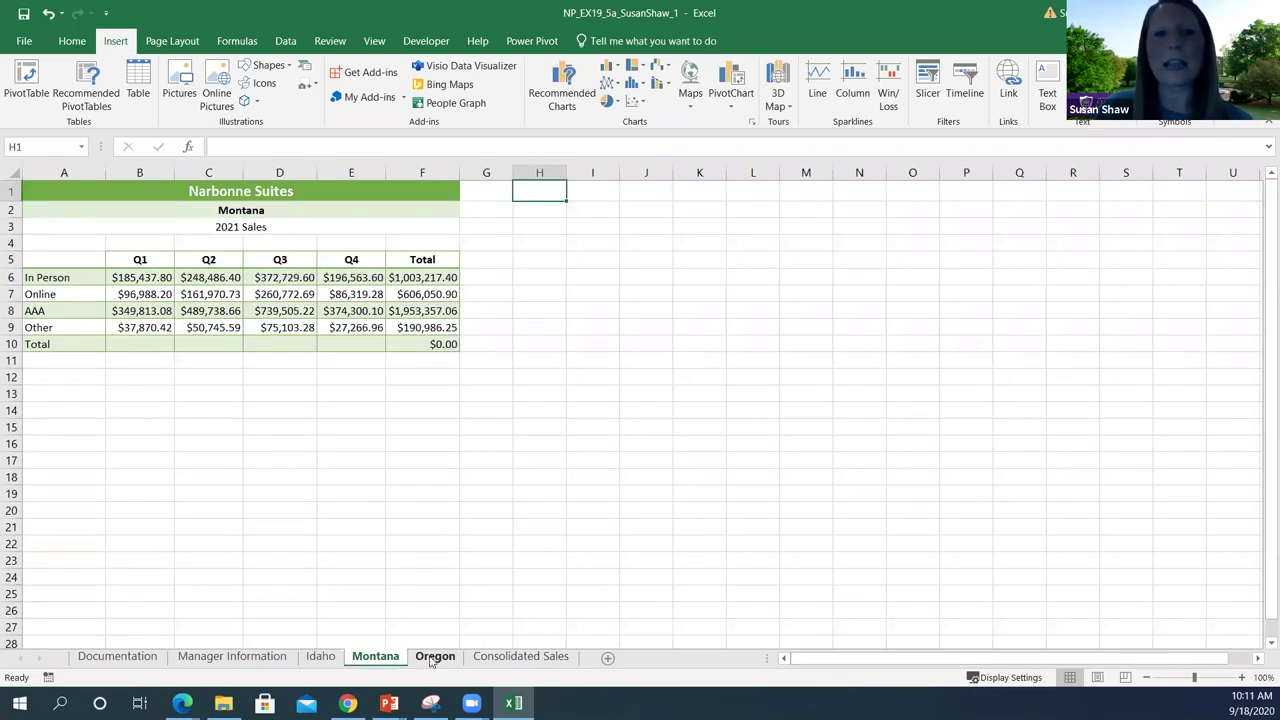
{"action": "left_click", "coordinate": [320, 657]}
{"action": "left_click", "coordinate": [375, 657]}
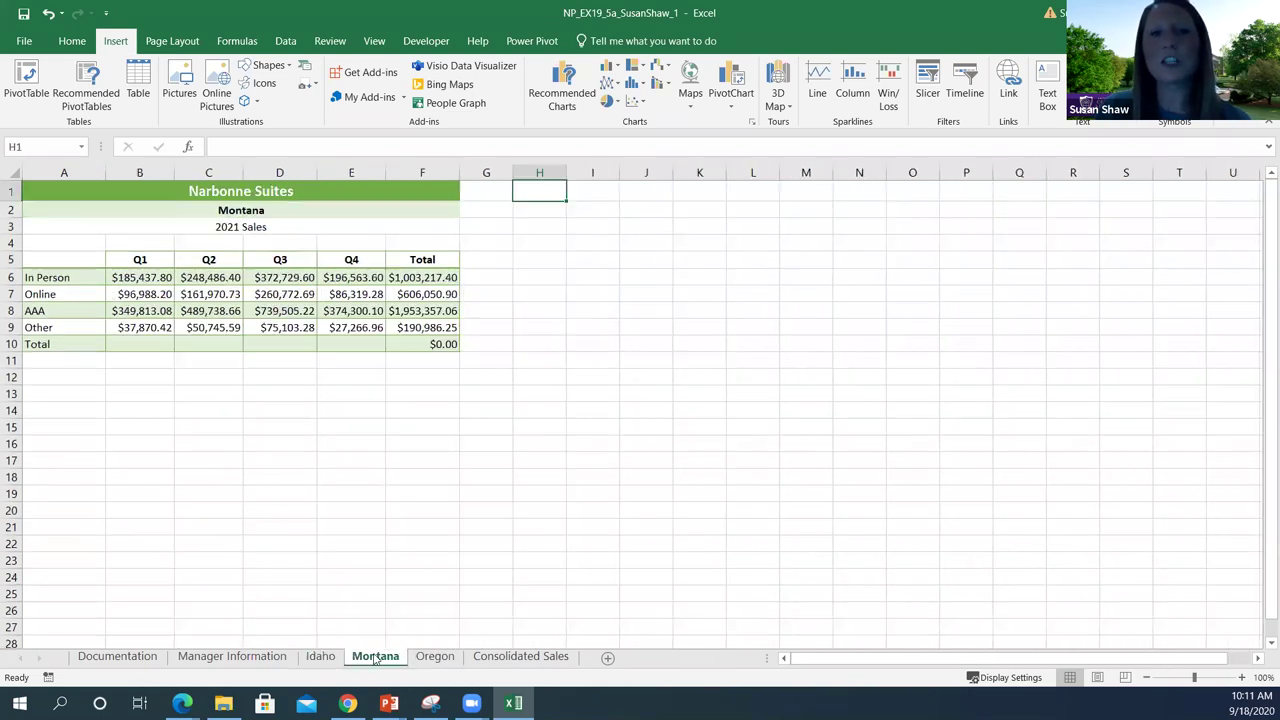
{"action": "left_click", "coordinate": [430, 658]}
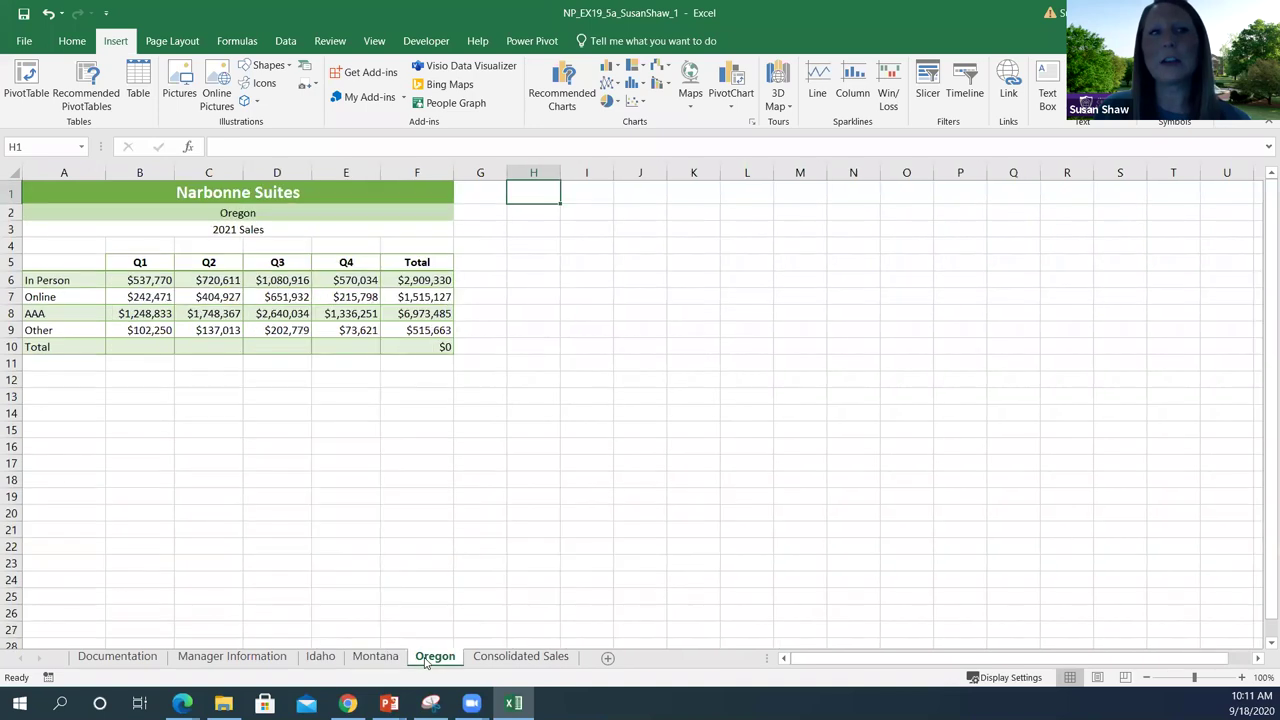
{"action": "left_click", "coordinate": [320, 657]}
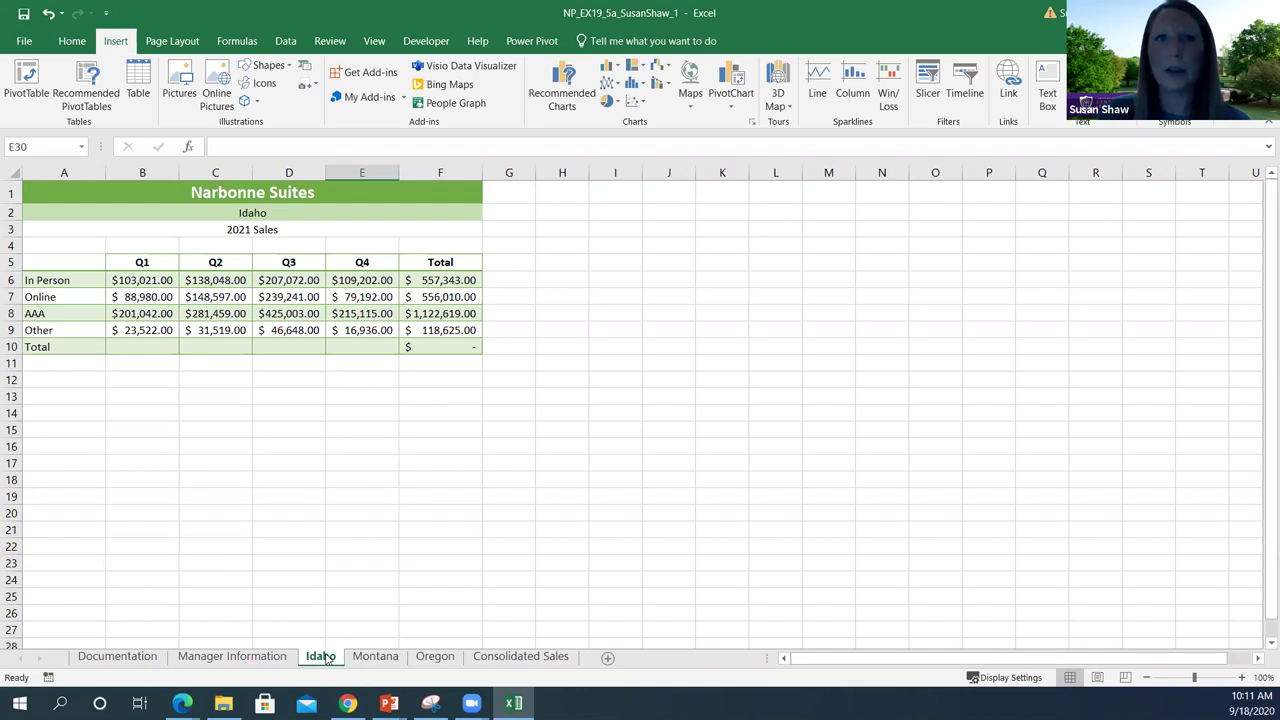
{"action": "left_click", "coordinate": [390, 658]}
{"action": "left_click", "coordinate": [424, 657]}
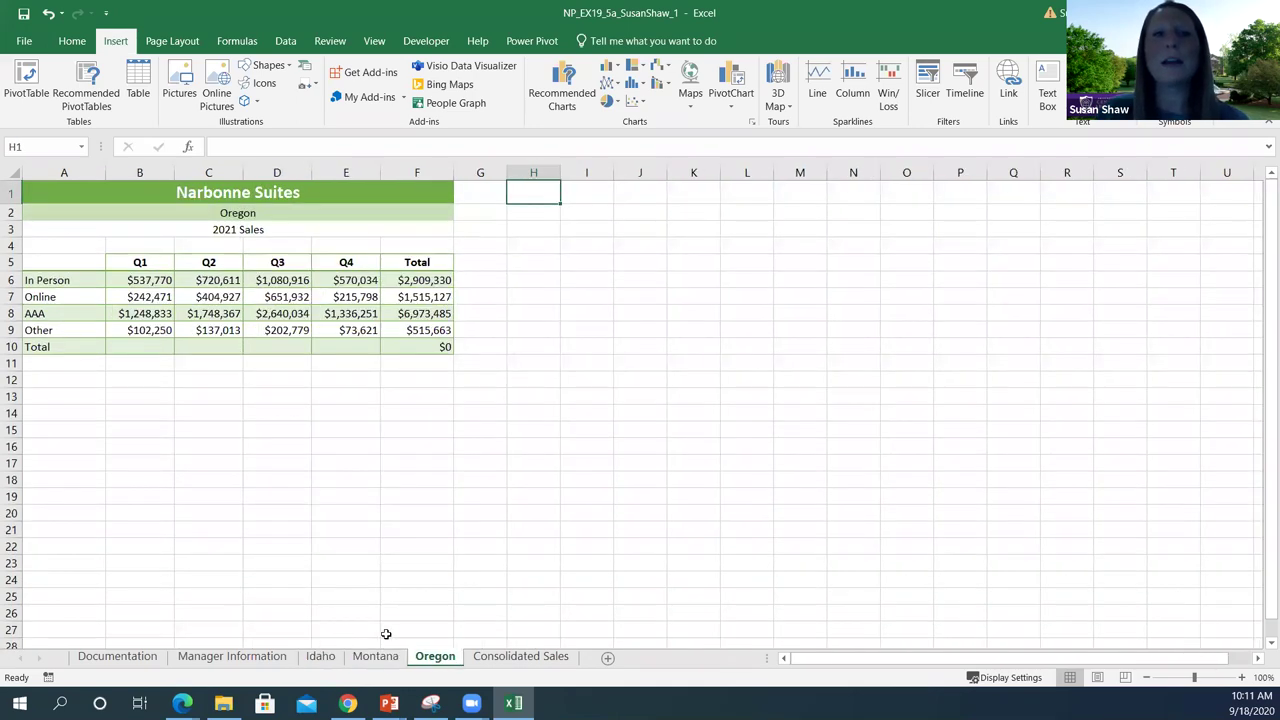
Check the Q1 total cell B10 on the Oregon and Idaho sheets and view the matching total row on Montana.
{"action": "left_click", "coordinate": [135, 346]}
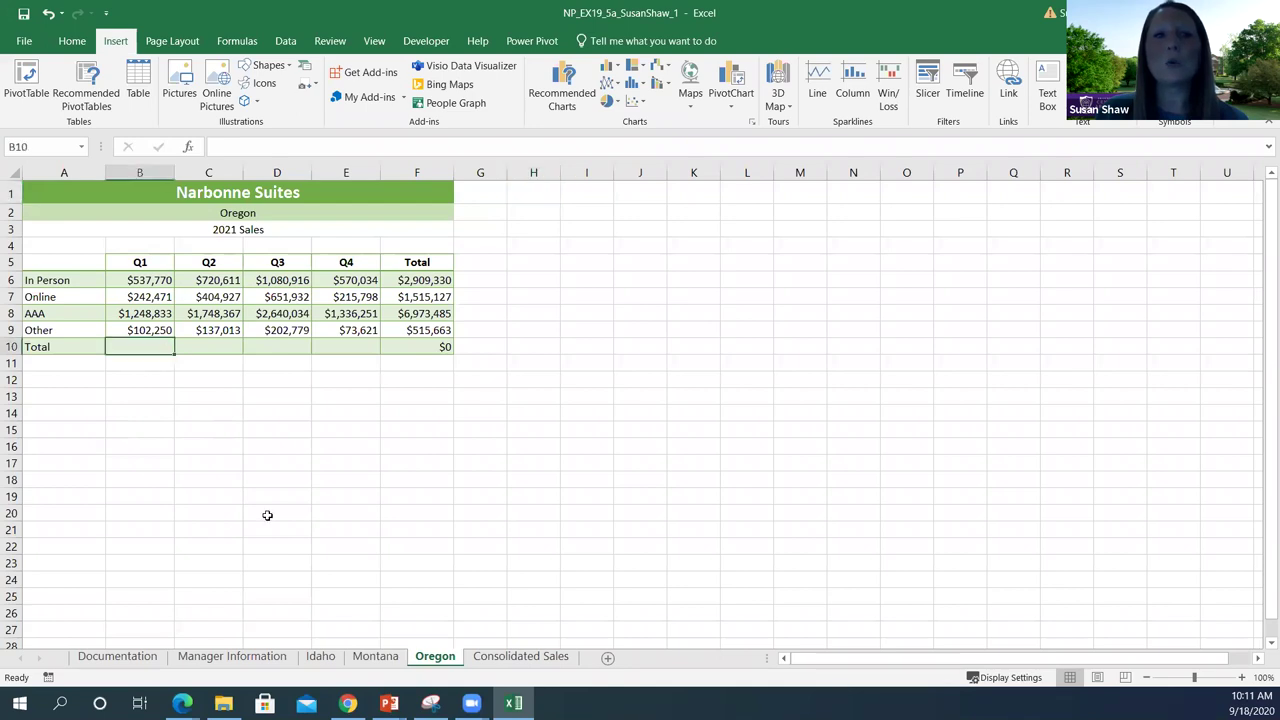
{"action": "left_click", "coordinate": [347, 658]}
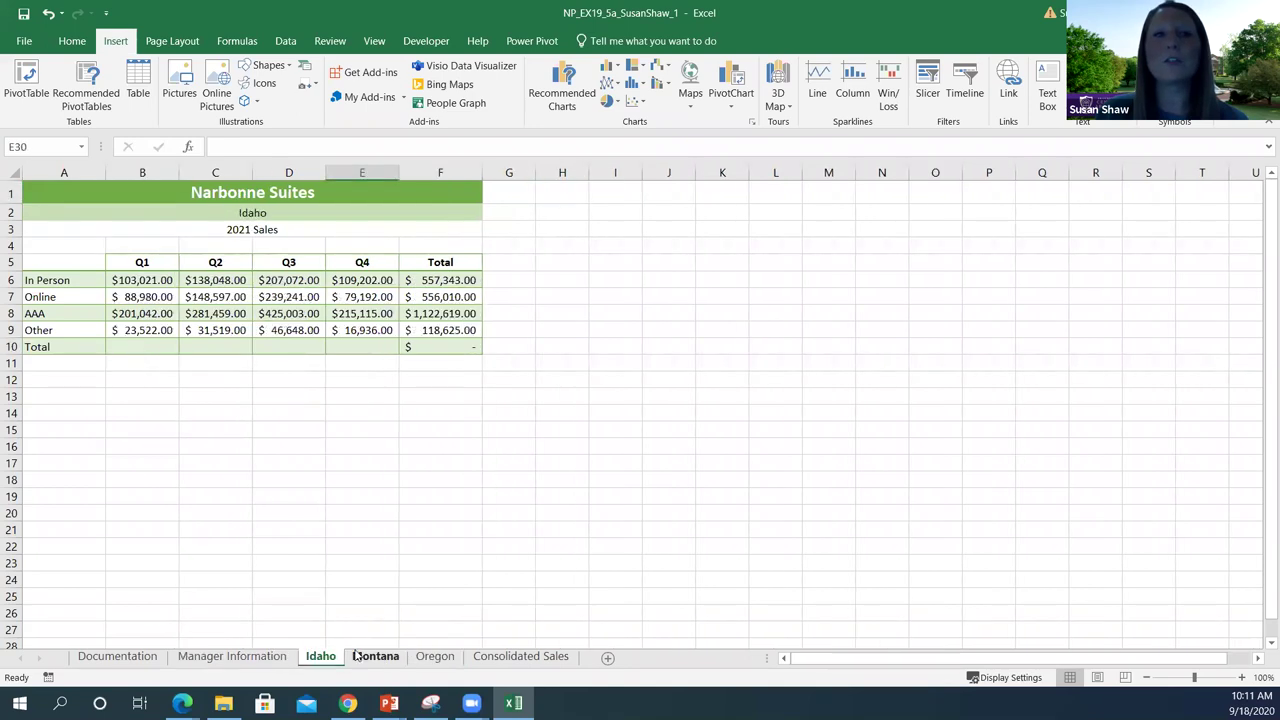
{"action": "left_click", "coordinate": [138, 346]}
{"action": "left_click", "coordinate": [368, 659]}
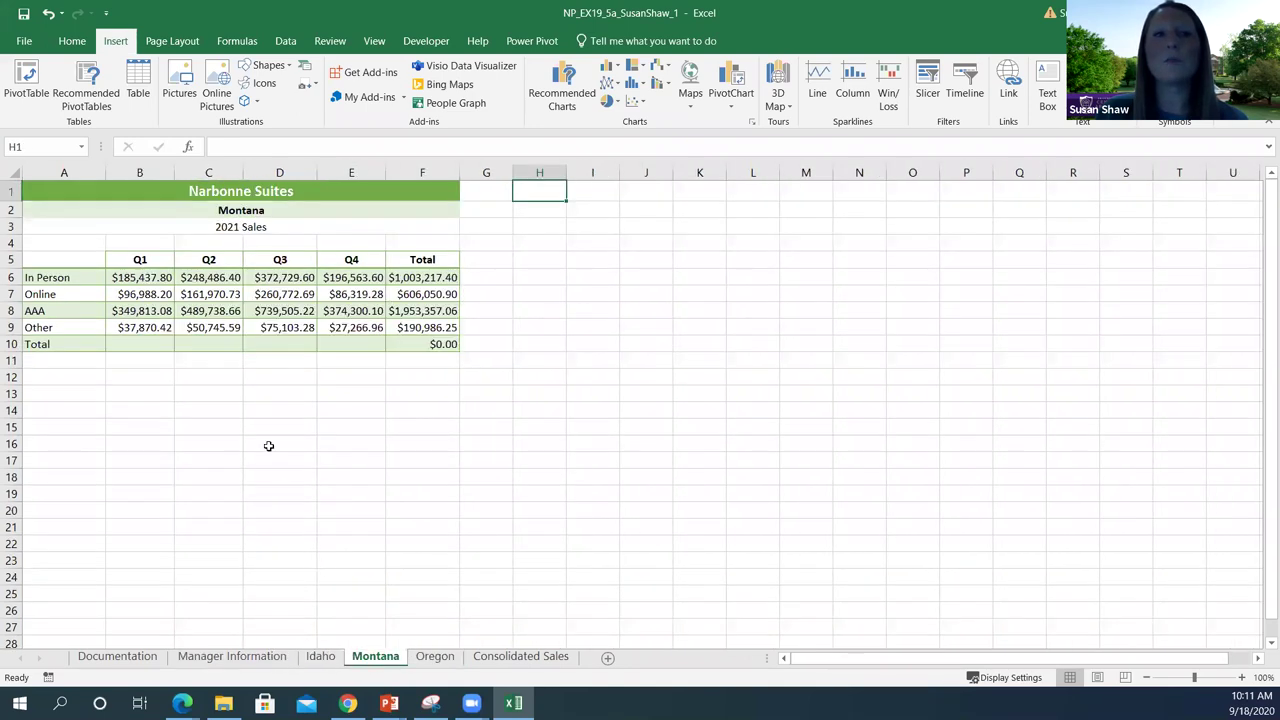
Group the Idaho through Oregon sheets and view Montana and Oregon within the group.
{"action": "left_click", "coordinate": [328, 660]}
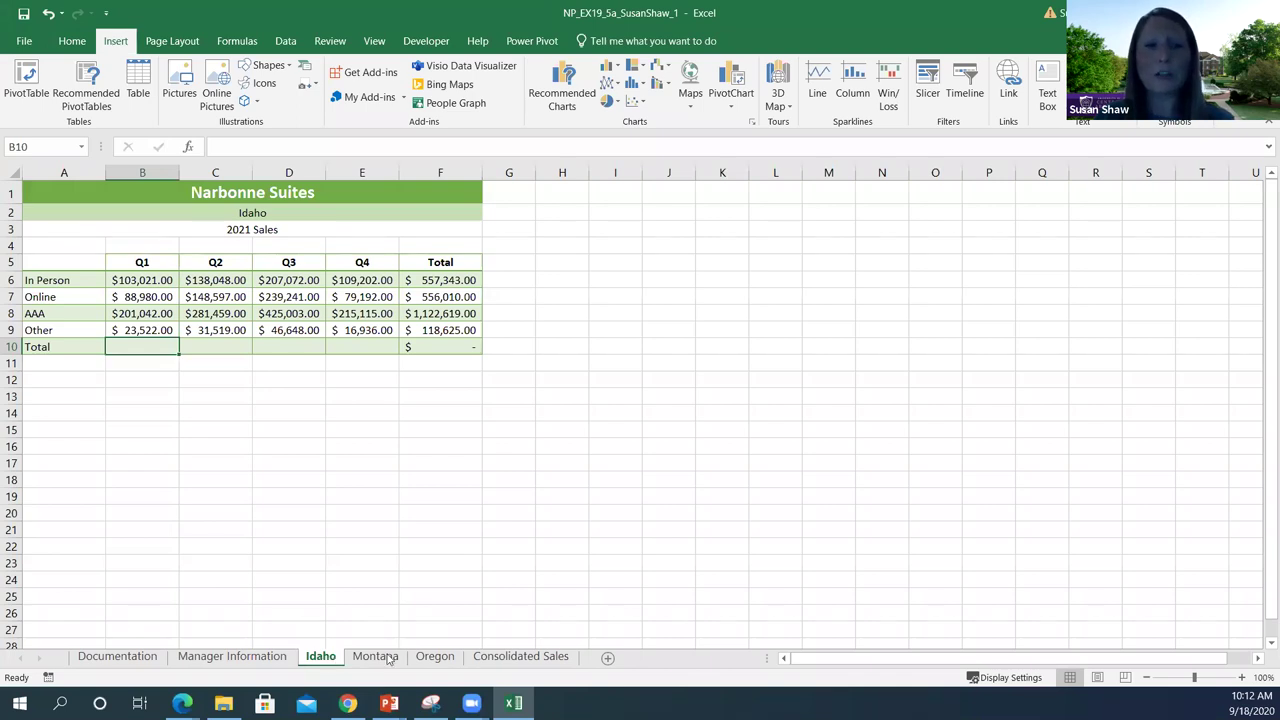
{"action": "left_click", "coordinate": [435, 658], "text": "shift"}
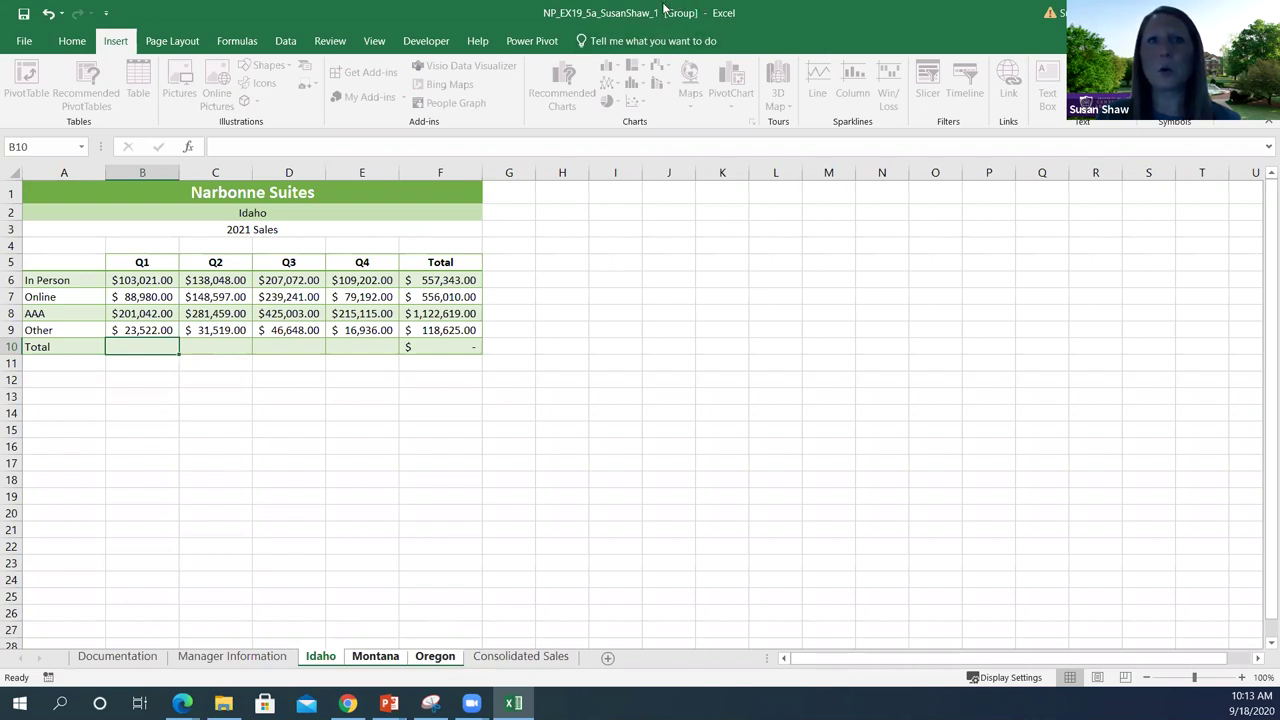
{"action": "left_click", "coordinate": [375, 657]}
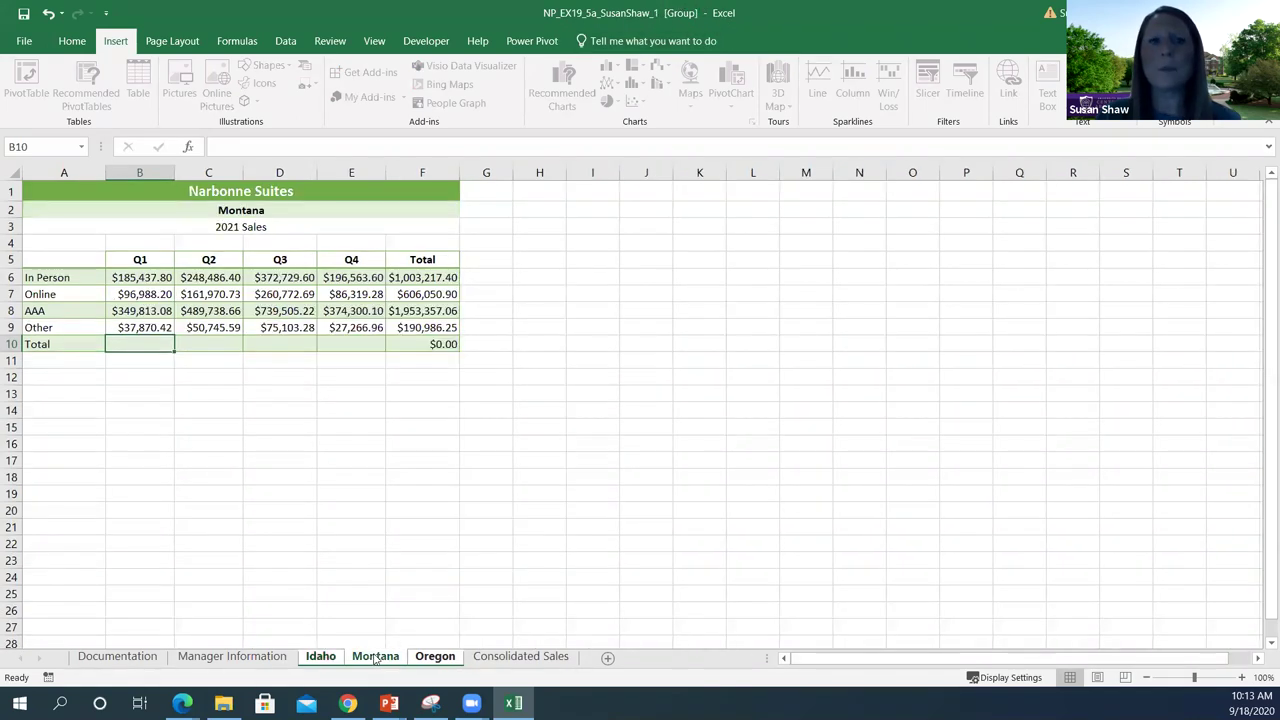
{"action": "left_click", "coordinate": [436, 657]}
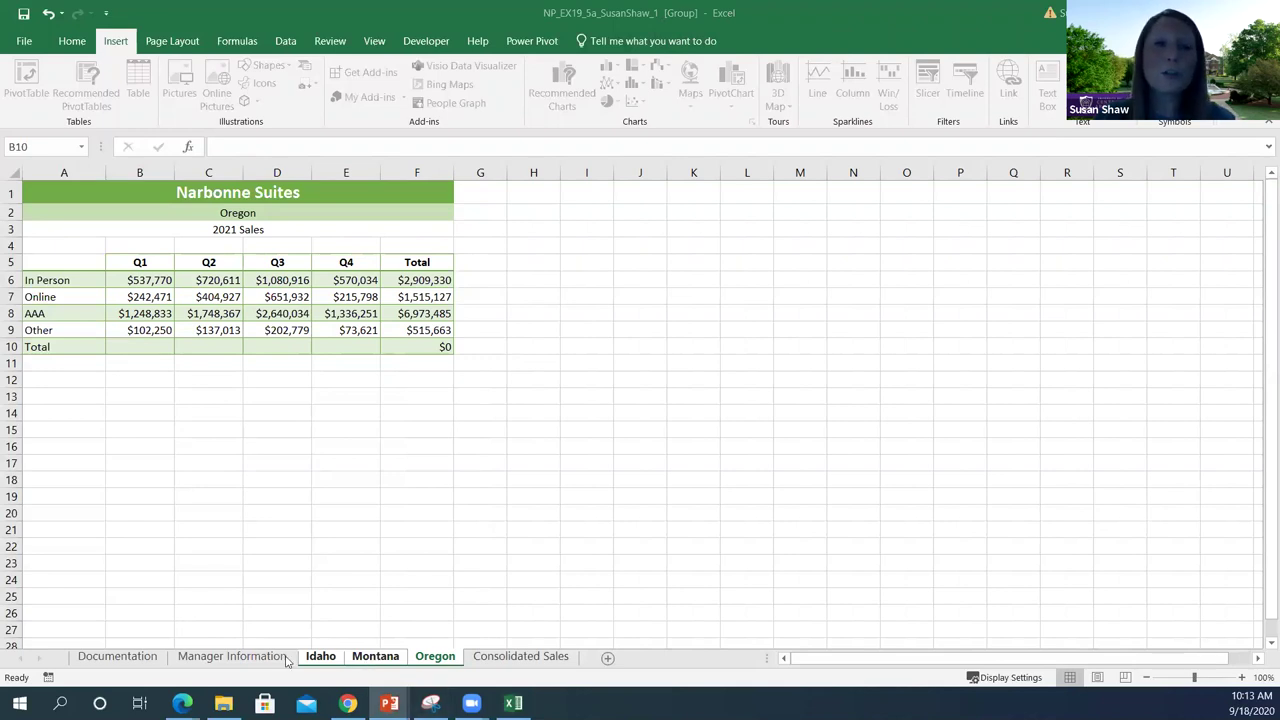
Ungroup the Idaho, Montana and Oregon sheets from the Montana sheet.
{"action": "left_click", "coordinate": [372, 657], "text": "ctrl"}
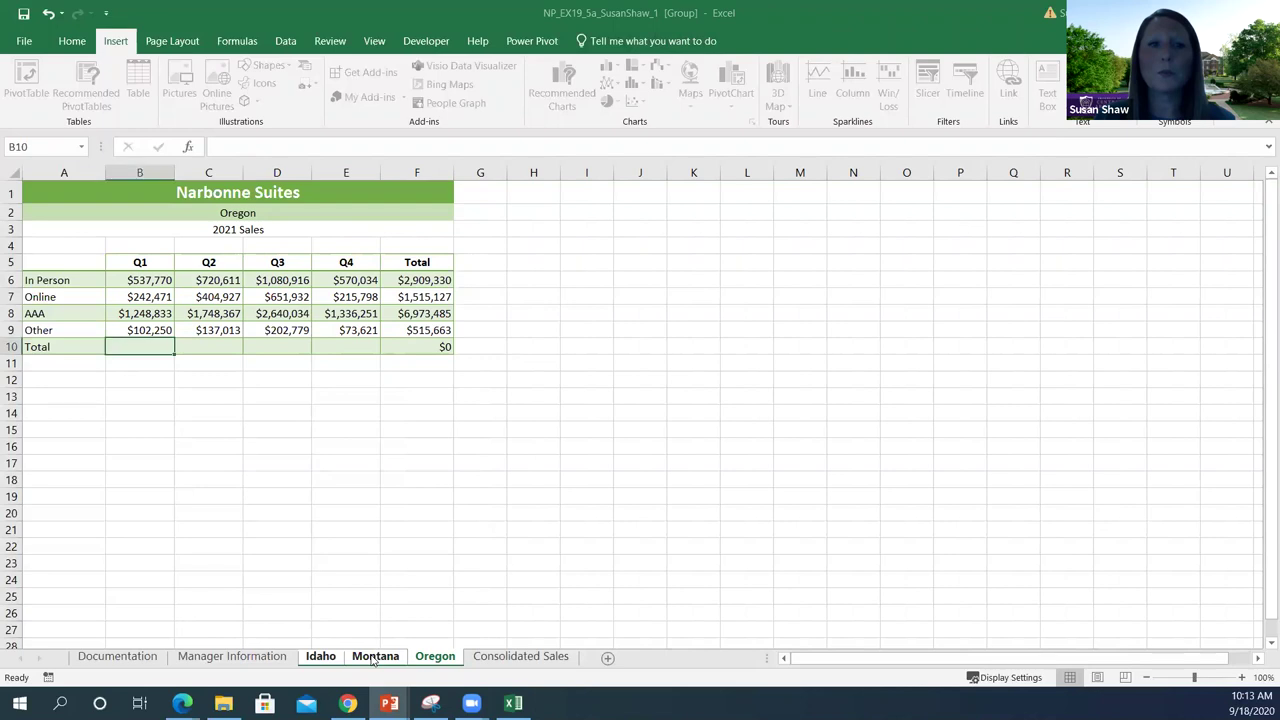
{"action": "right_click", "coordinate": [373, 657]}
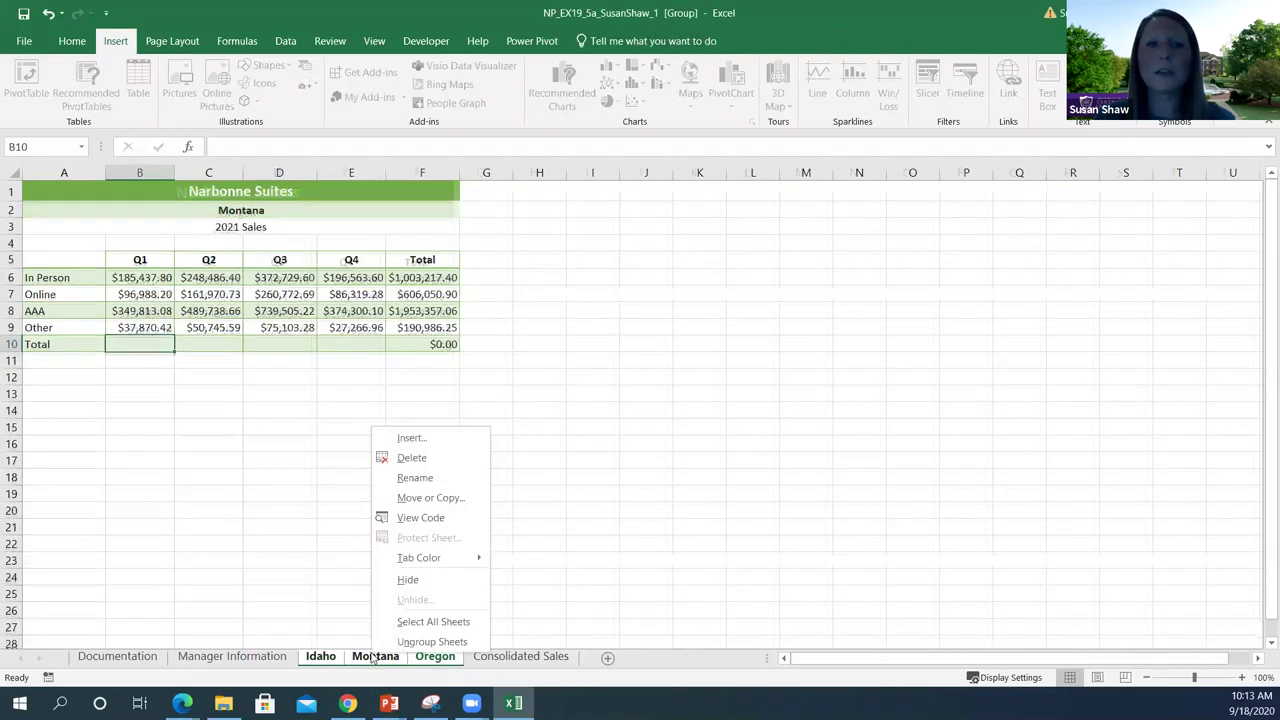
{"action": "left_click", "coordinate": [424, 641]}
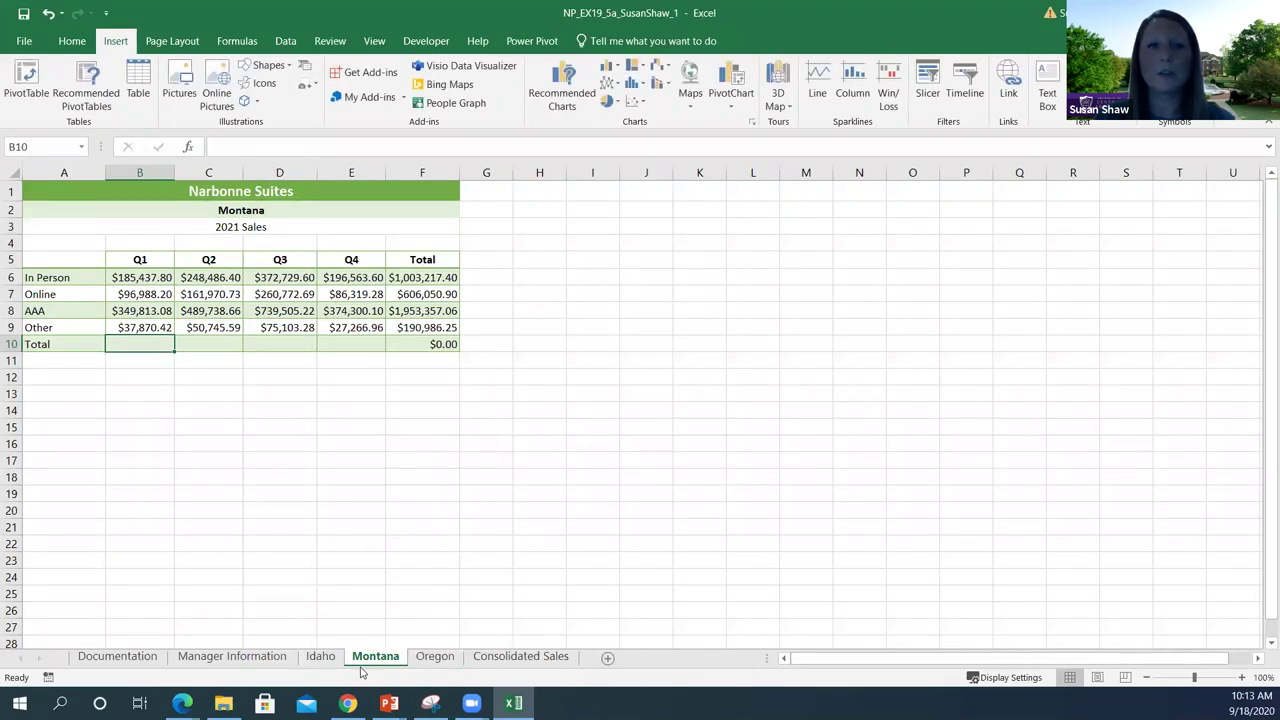
Check the ungrouped Idaho and Oregon sheets individually and group Idaho through Oregon again.
{"action": "left_click", "coordinate": [320, 657]}
{"action": "left_click", "coordinate": [435, 657]}
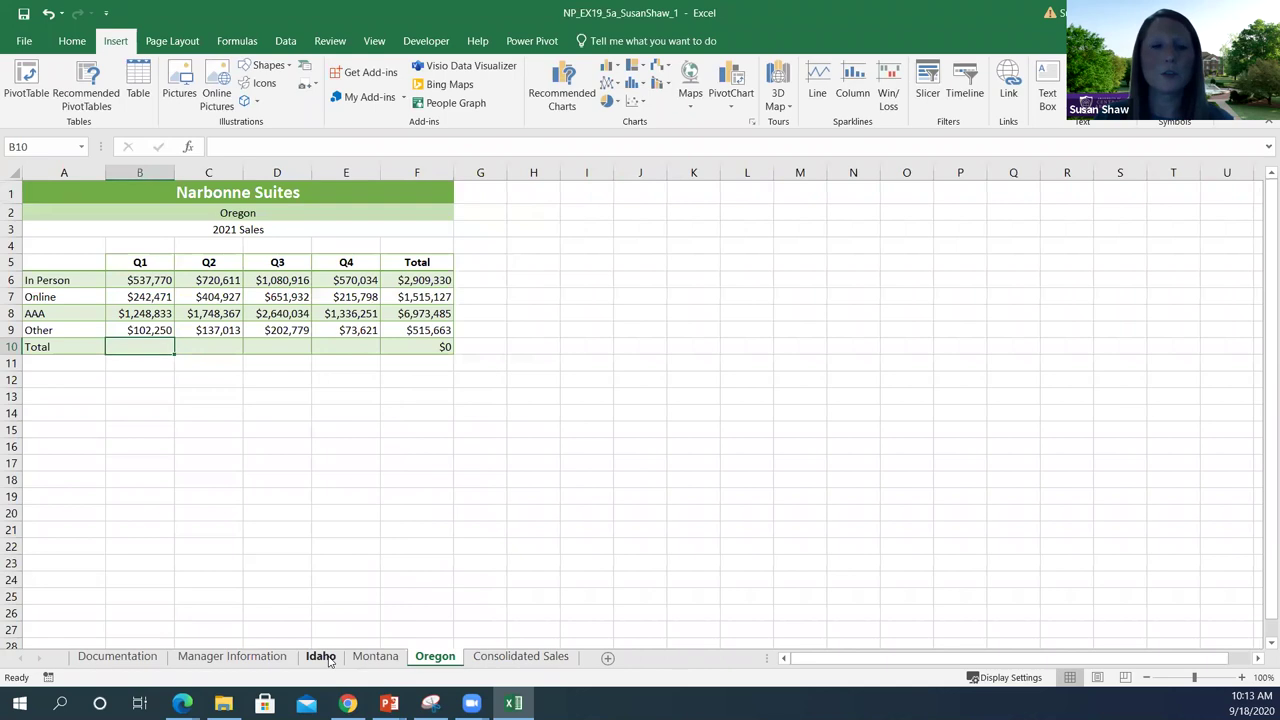
{"action": "left_click", "coordinate": [321, 657]}
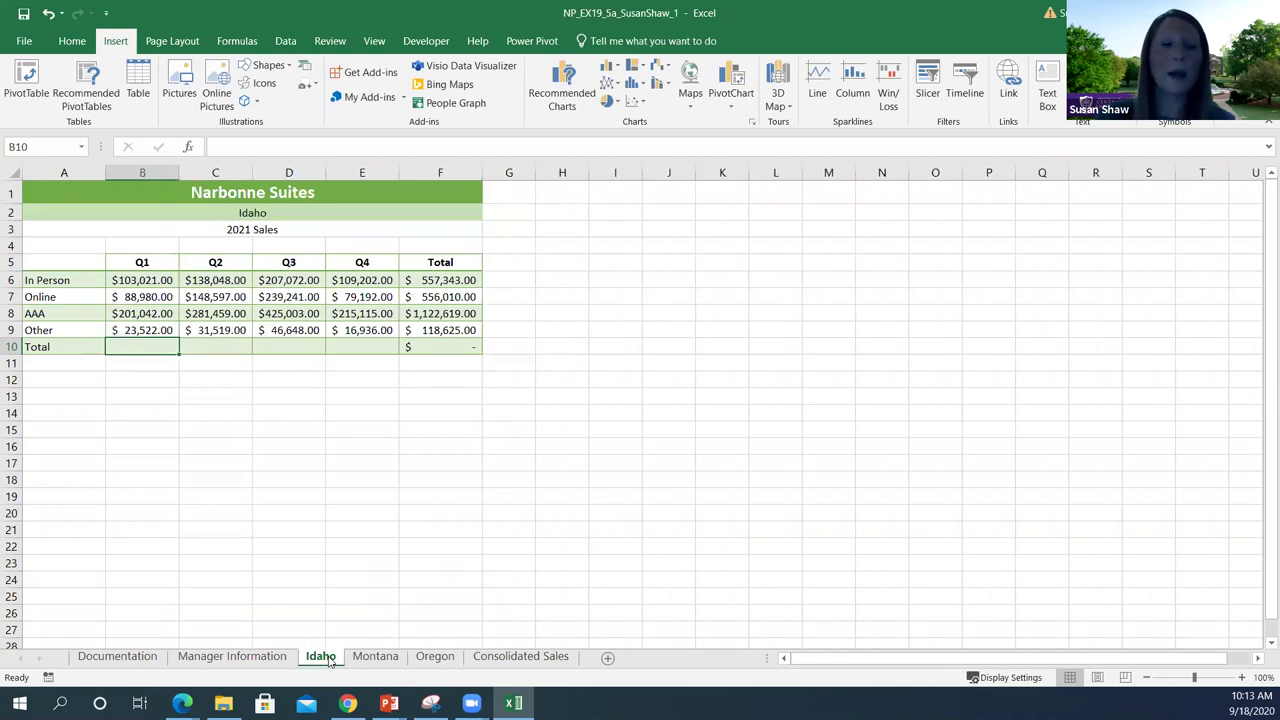
{"action": "left_click", "coordinate": [435, 657], "text": "shift"}
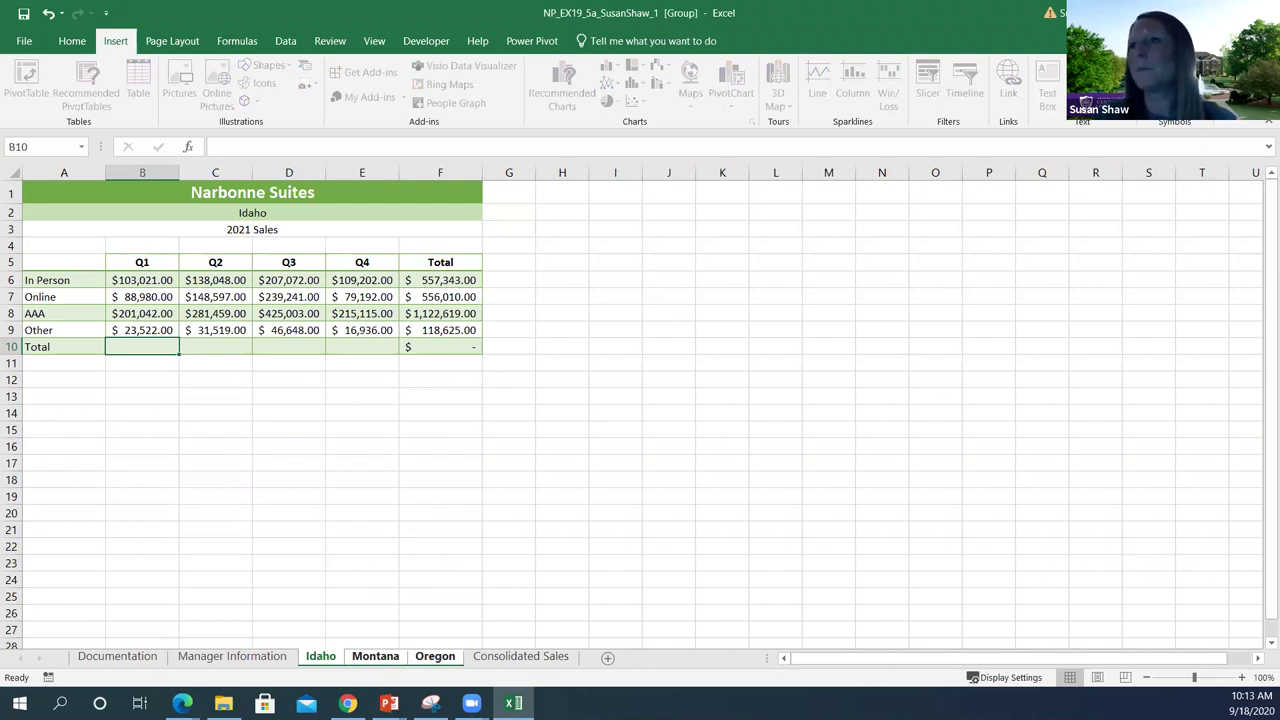
{"action": "left_click", "coordinate": [389, 703]}
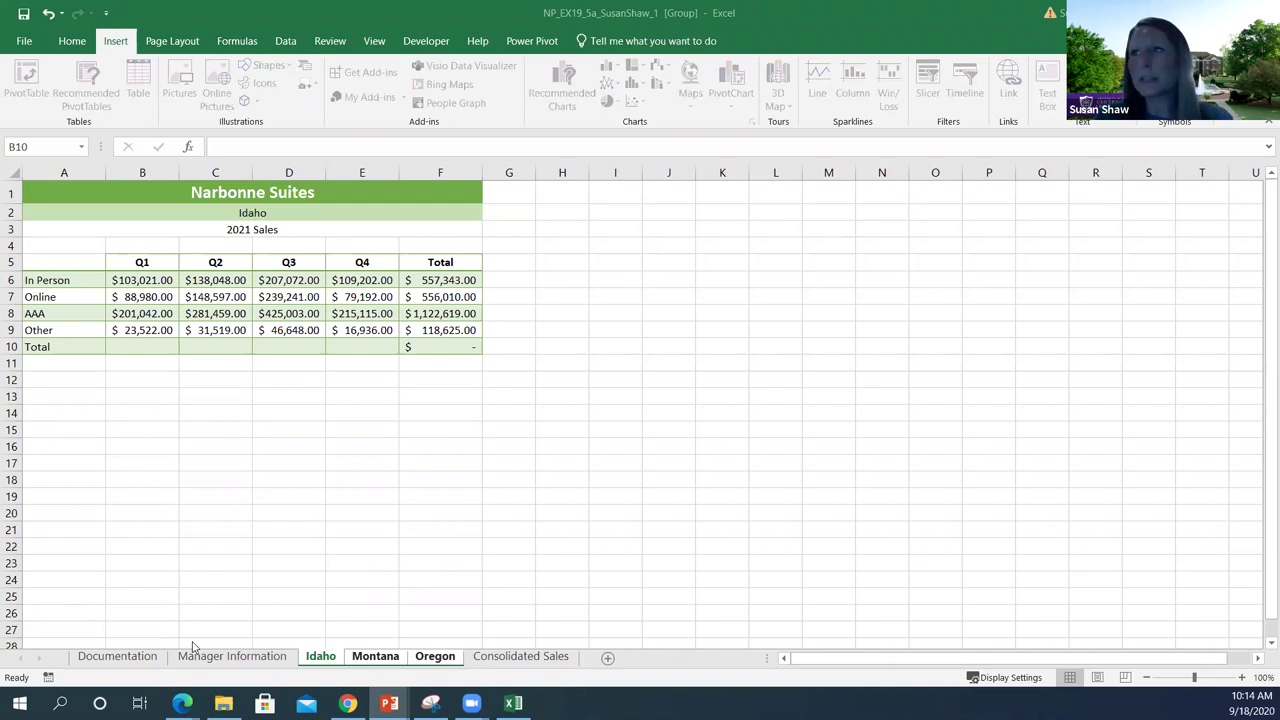
Release the sheet group by switching to the Documentation sheet, and show the Manager Information sheet.
{"action": "left_click", "coordinate": [118, 660]}
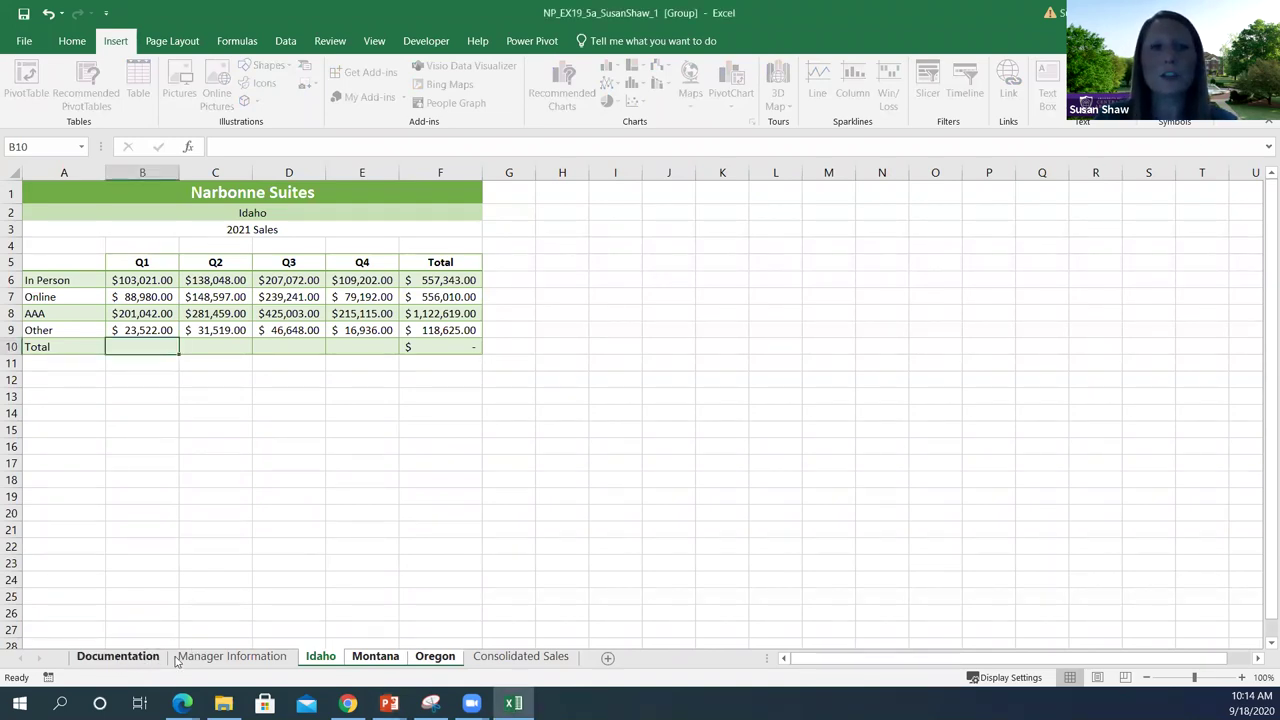
{"action": "left_click", "coordinate": [139, 658]}
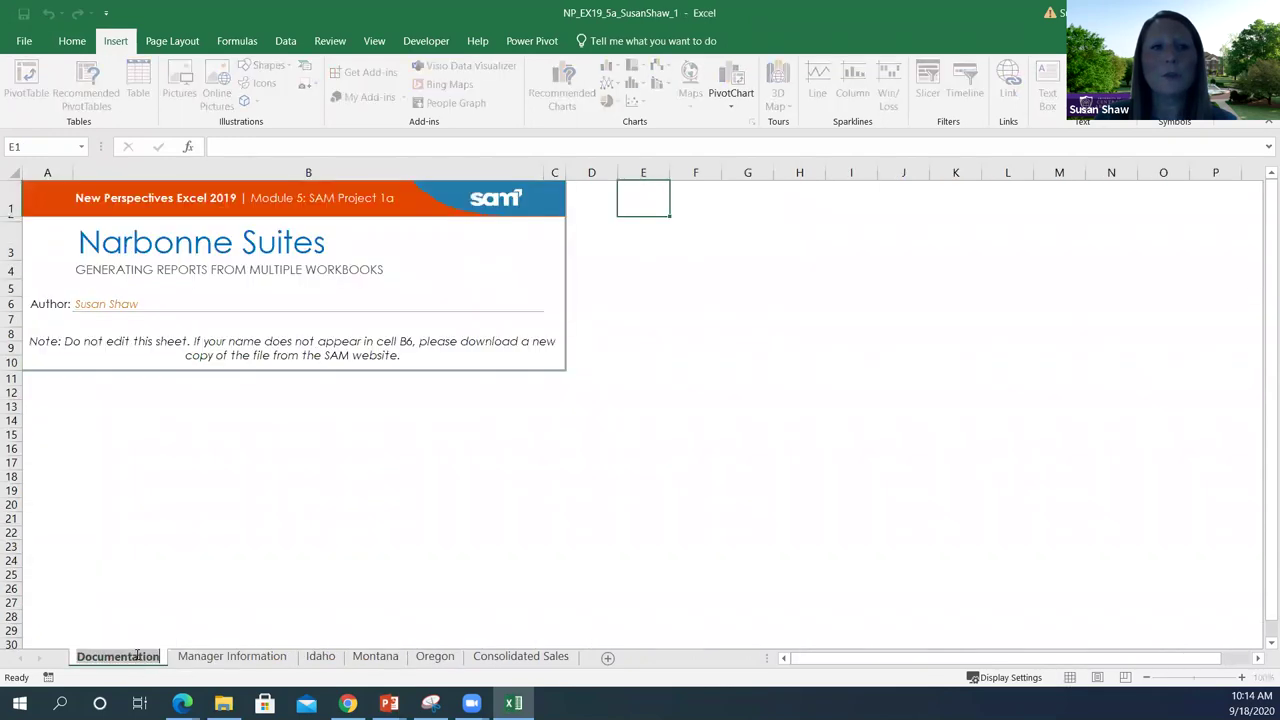
{"action": "left_click", "coordinate": [197, 658]}
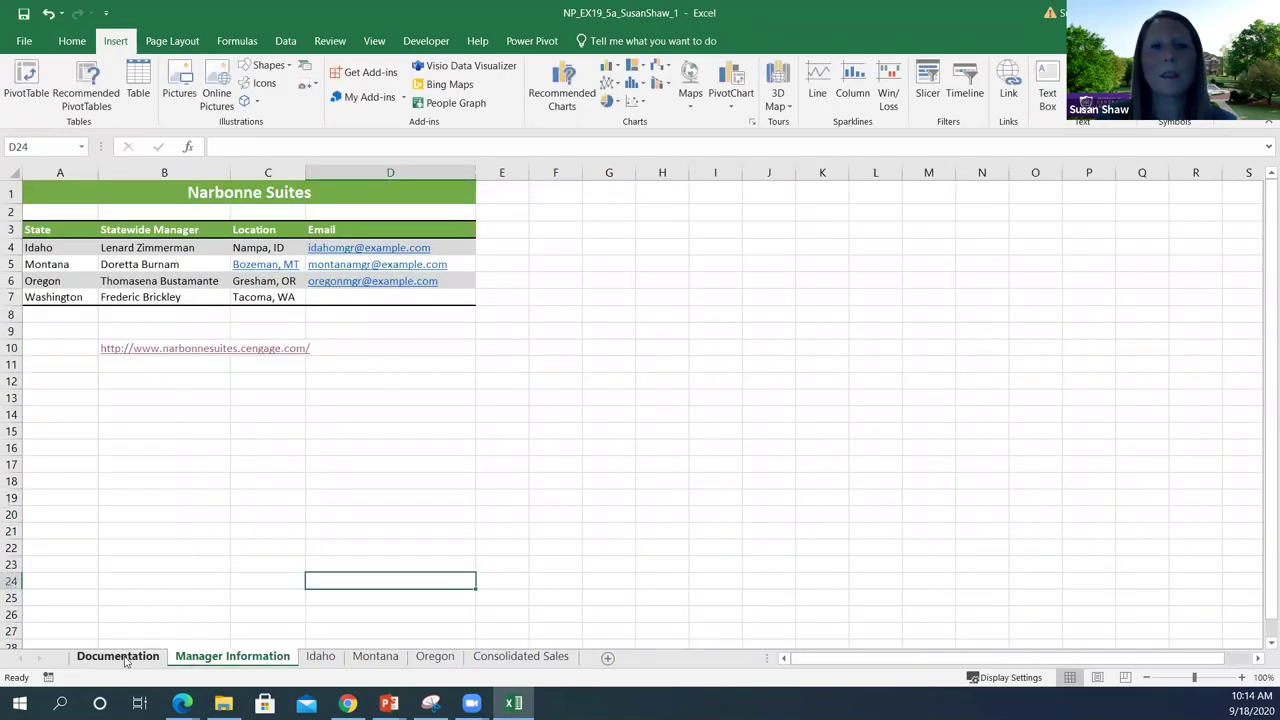
Move the Documentation sheet between Oregon and Consolidated Sales, and return it to the first position.
{"action": "left_click", "coordinate": [125, 658]}
{"action": "mouse_move", "coordinate": [125, 660]}
{"action": "left_mouse_down"}
{"action": "mouse_move", "coordinate": [560, 664]}
{"action": "mouse_move", "coordinate": [378, 636]}
{"action": "mouse_move", "coordinate": [143, 655]}
{"action": "left_mouse_up"}
{"action": "left_click_drag", "start_coordinate": [522, 669], "coordinate": [538, 665]}
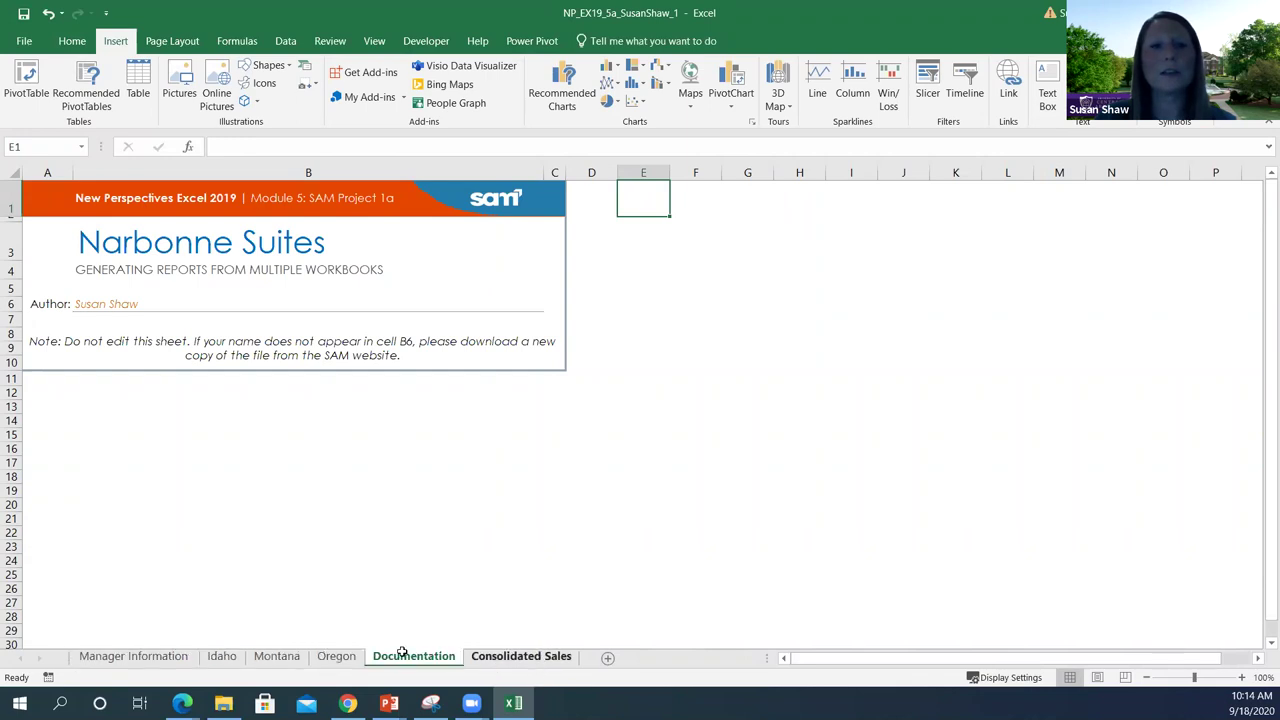
{"action": "left_click_drag", "start_coordinate": [424, 664], "coordinate": [97, 663]}
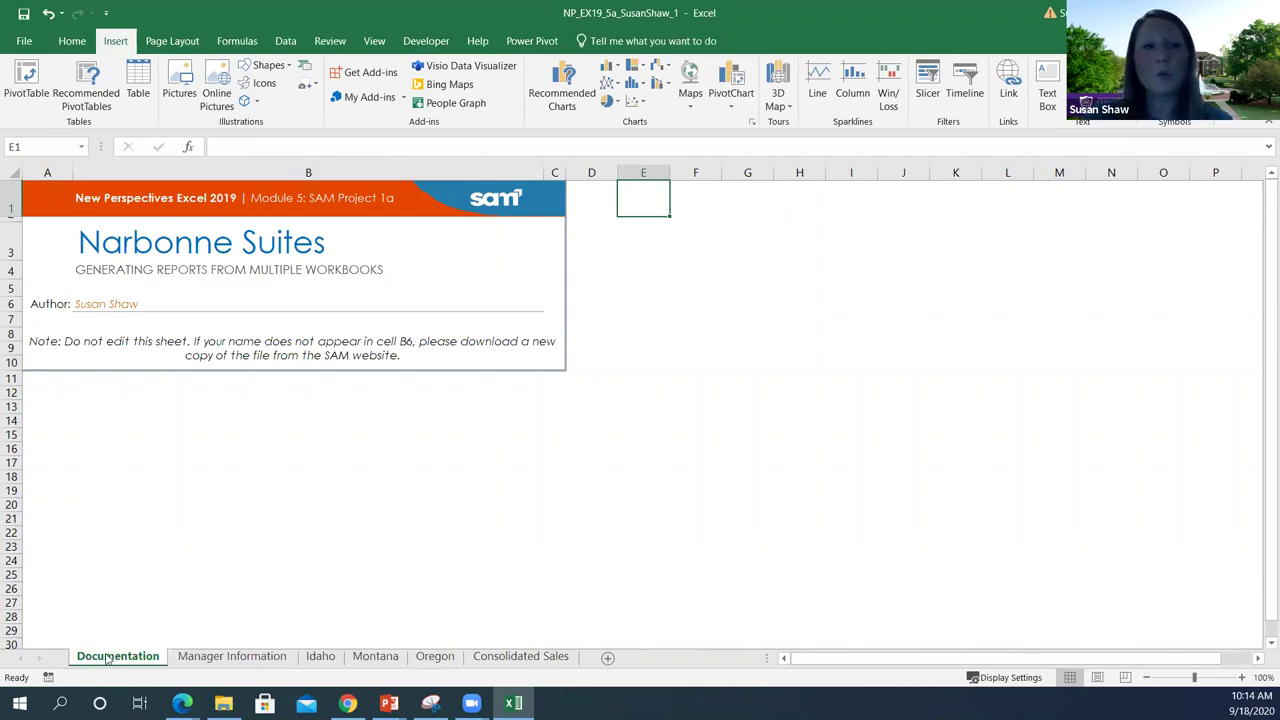
Move the Documentation sheet before Idaho using Move or Copy, and return it ahead of Manager Information.
{"action": "right_click", "coordinate": [106, 651]}
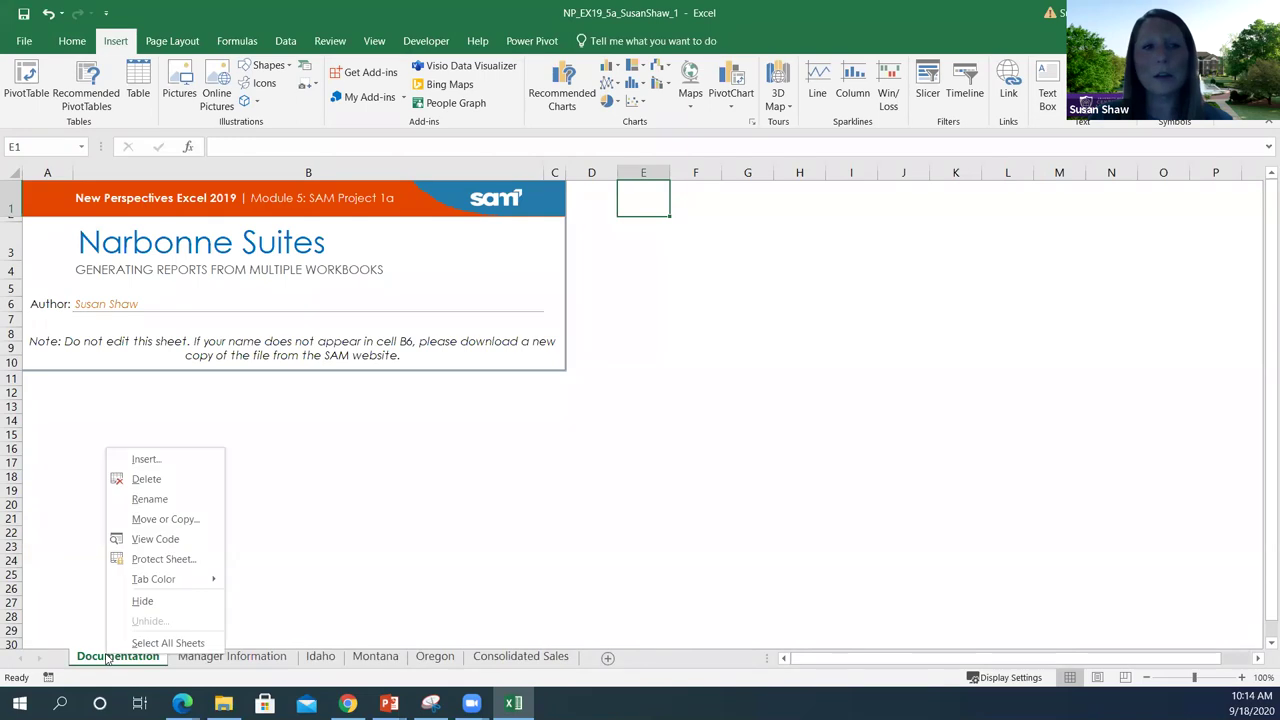
{"action": "left_click", "coordinate": [165, 519]}
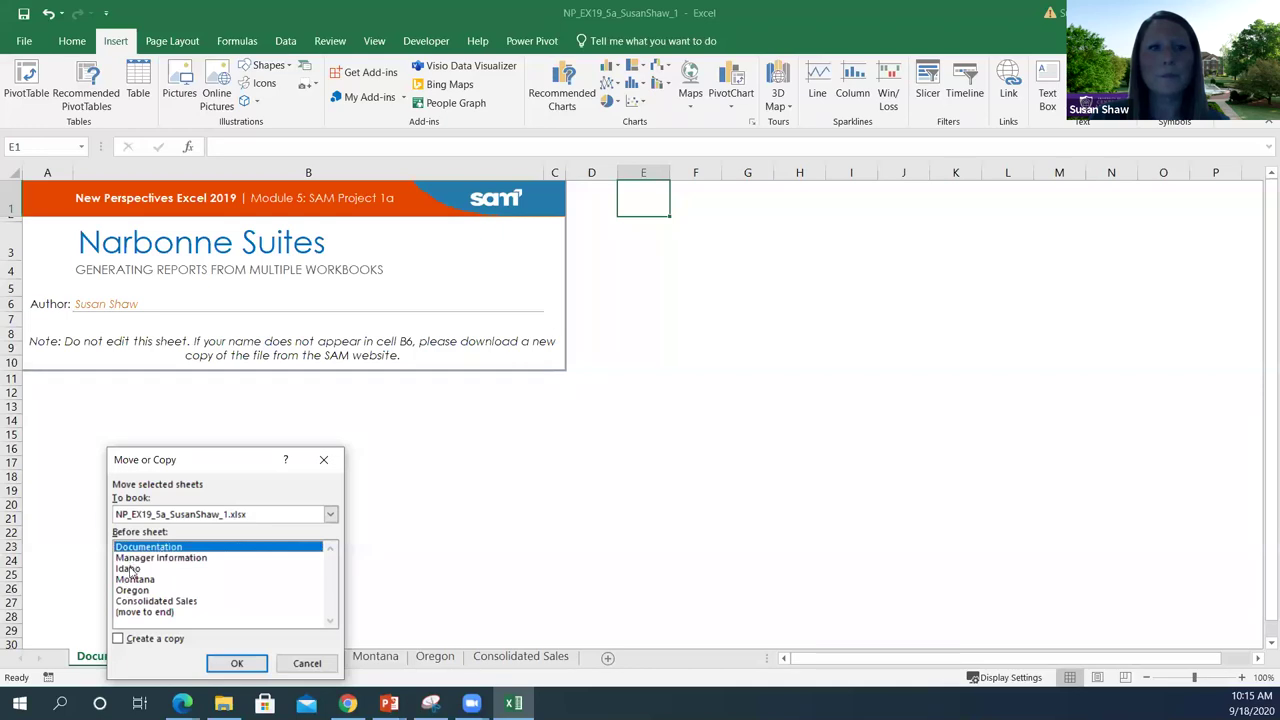
{"action": "left_click", "coordinate": [130, 569]}
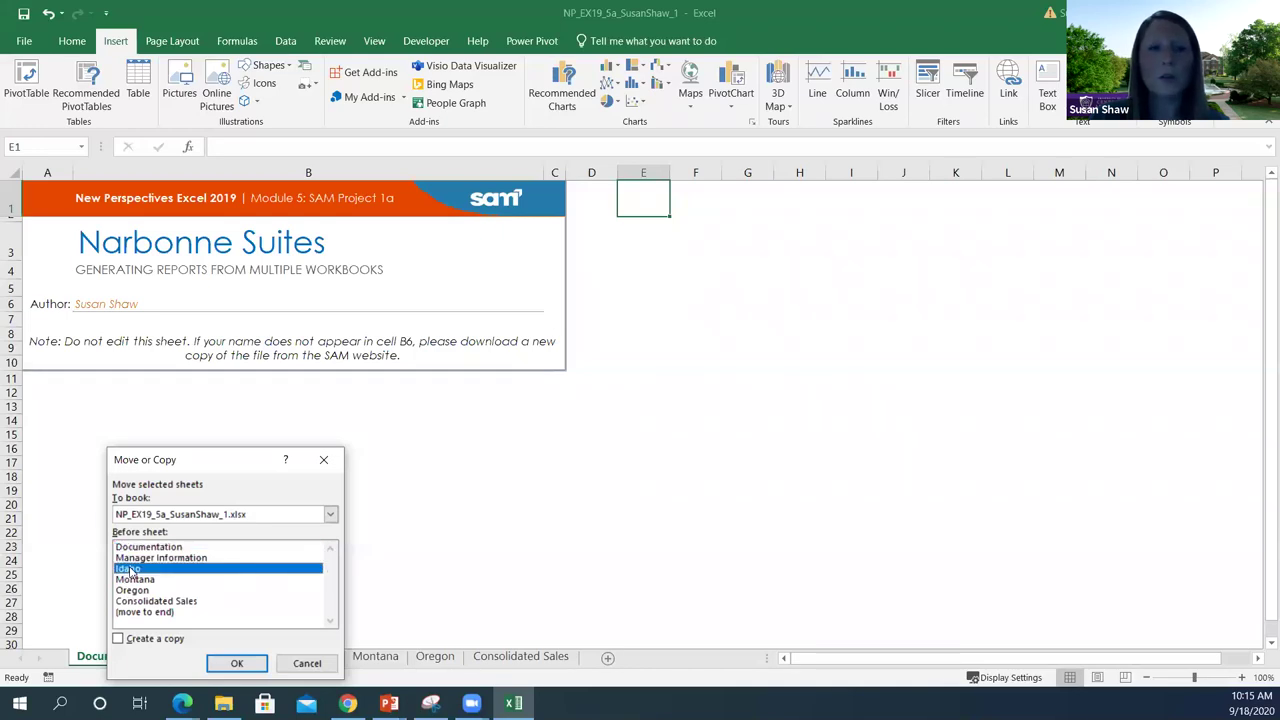
{"action": "left_click", "coordinate": [238, 664]}
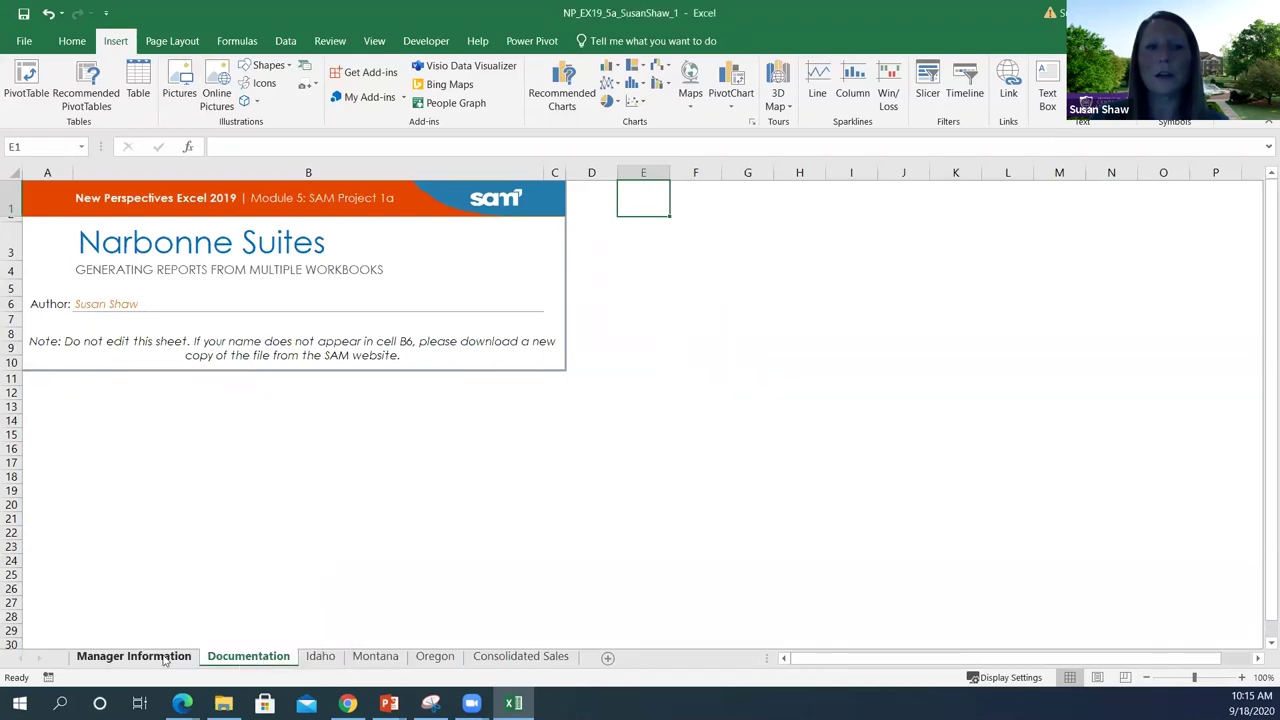
{"action": "left_click_drag", "start_coordinate": [205, 655], "coordinate": [146, 655]}
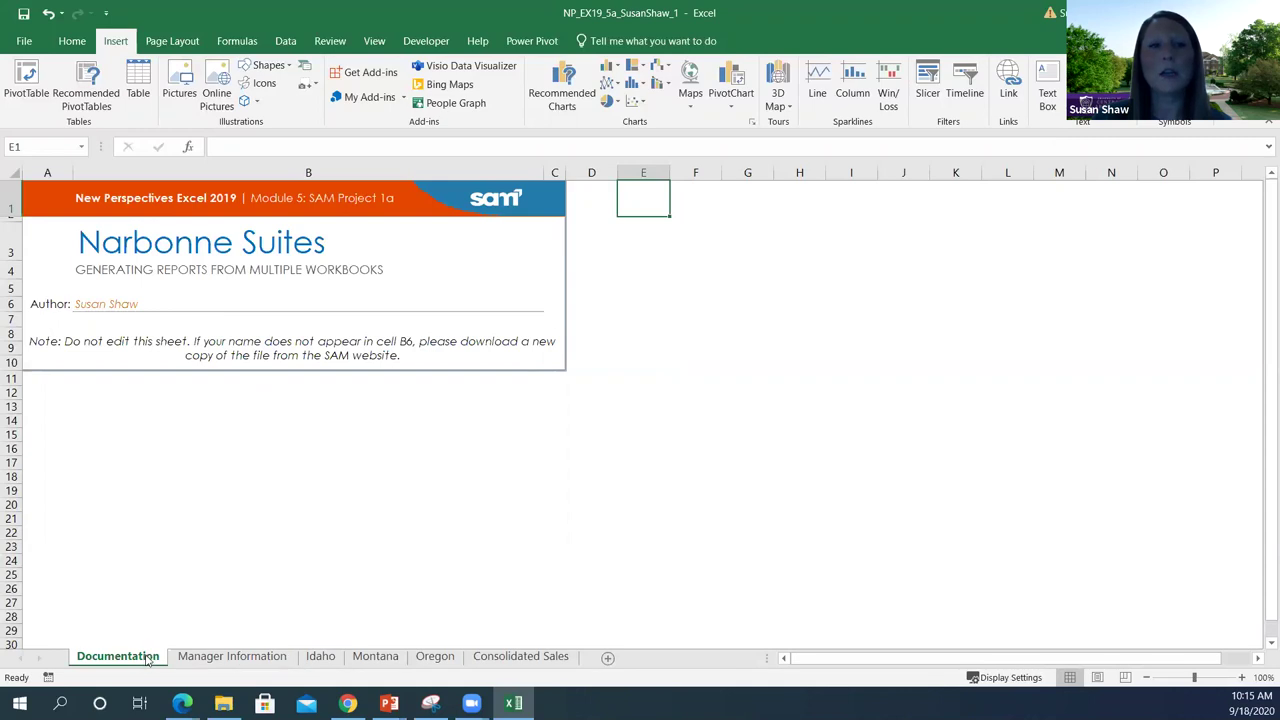
Create a copy of the Idaho sheet in the same workbook, placed directly before Idaho.
{"action": "left_click", "coordinate": [221, 657]}
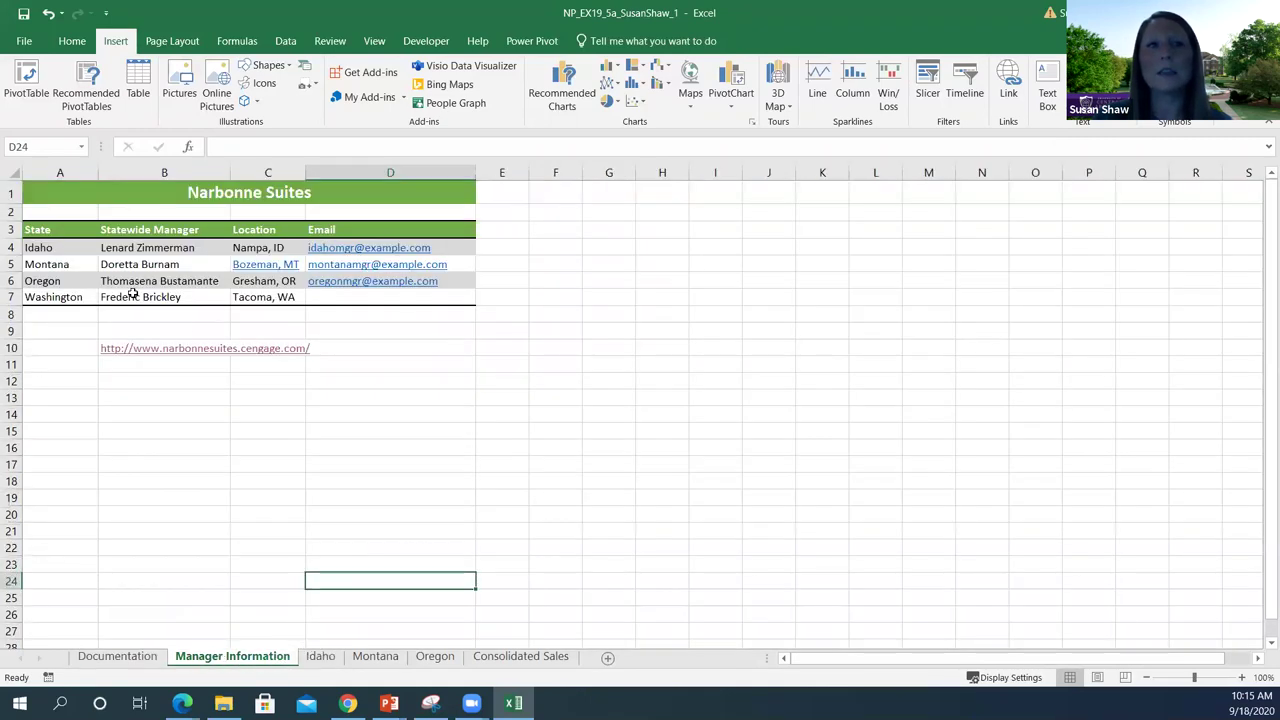
{"action": "left_click", "coordinate": [321, 657]}
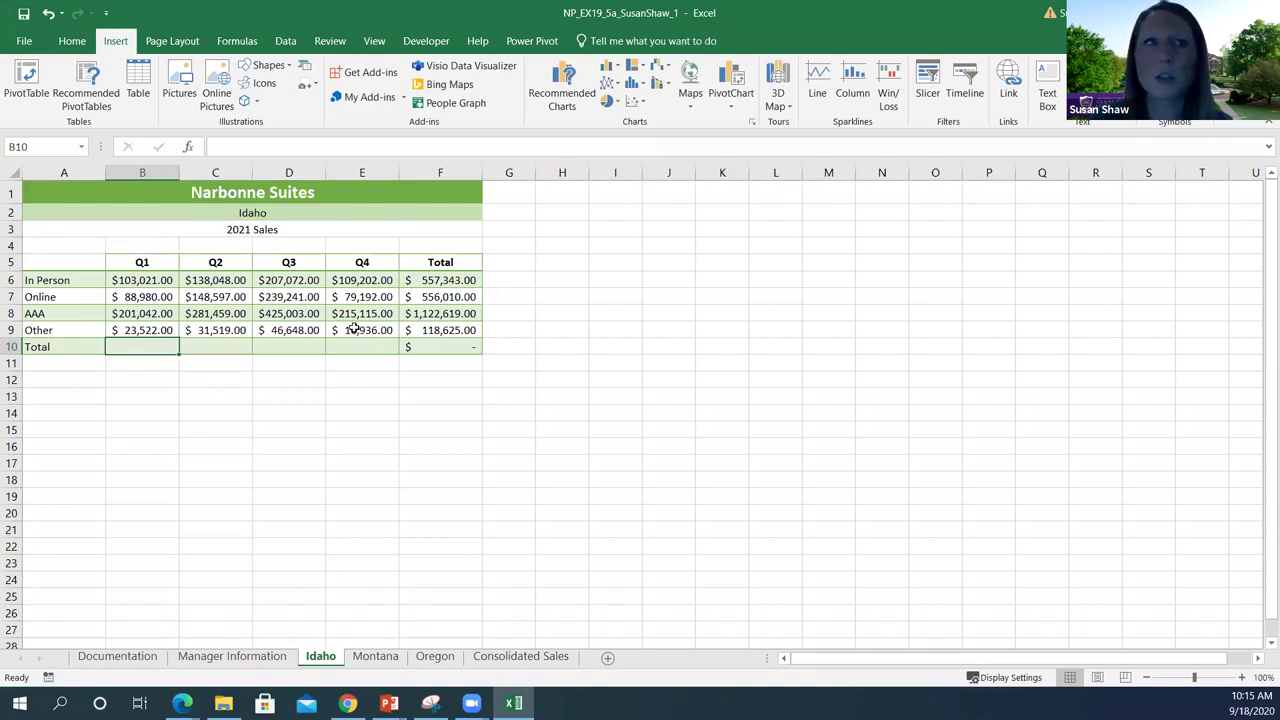
{"action": "right_click", "coordinate": [318, 662]}
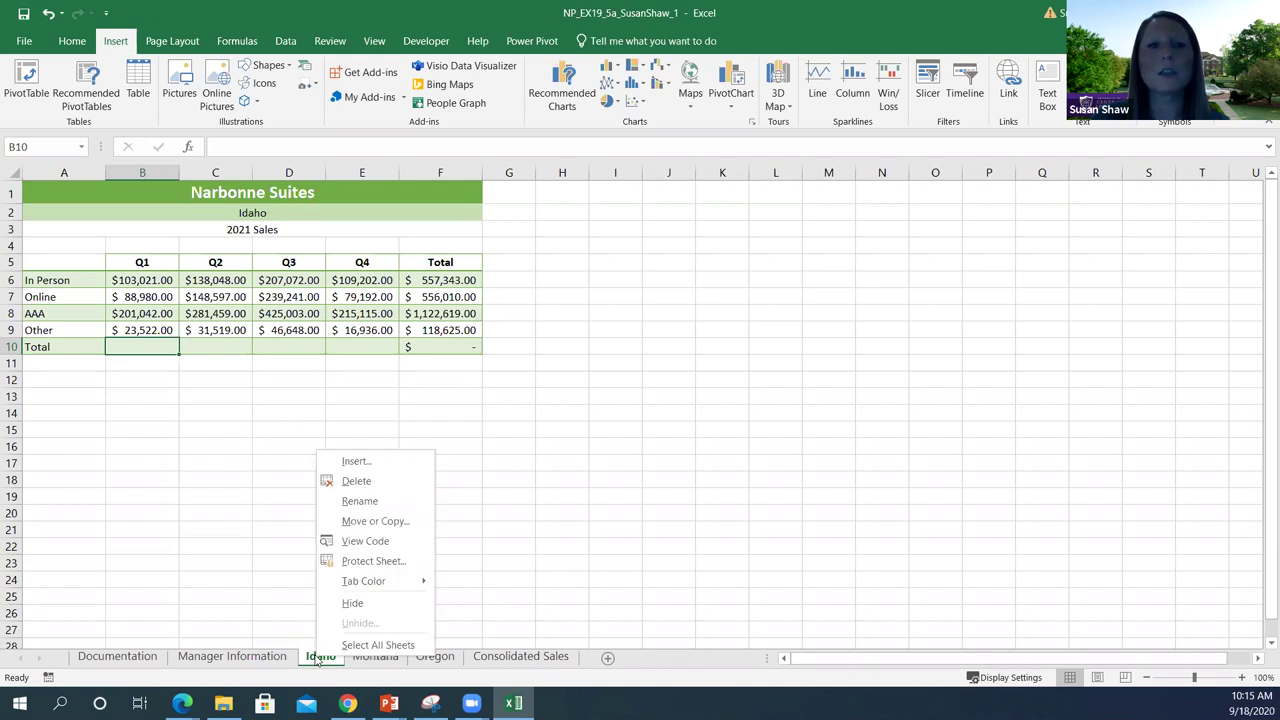
{"action": "left_click", "coordinate": [405, 521]}
{"action": "left_click", "coordinate": [400, 642]}
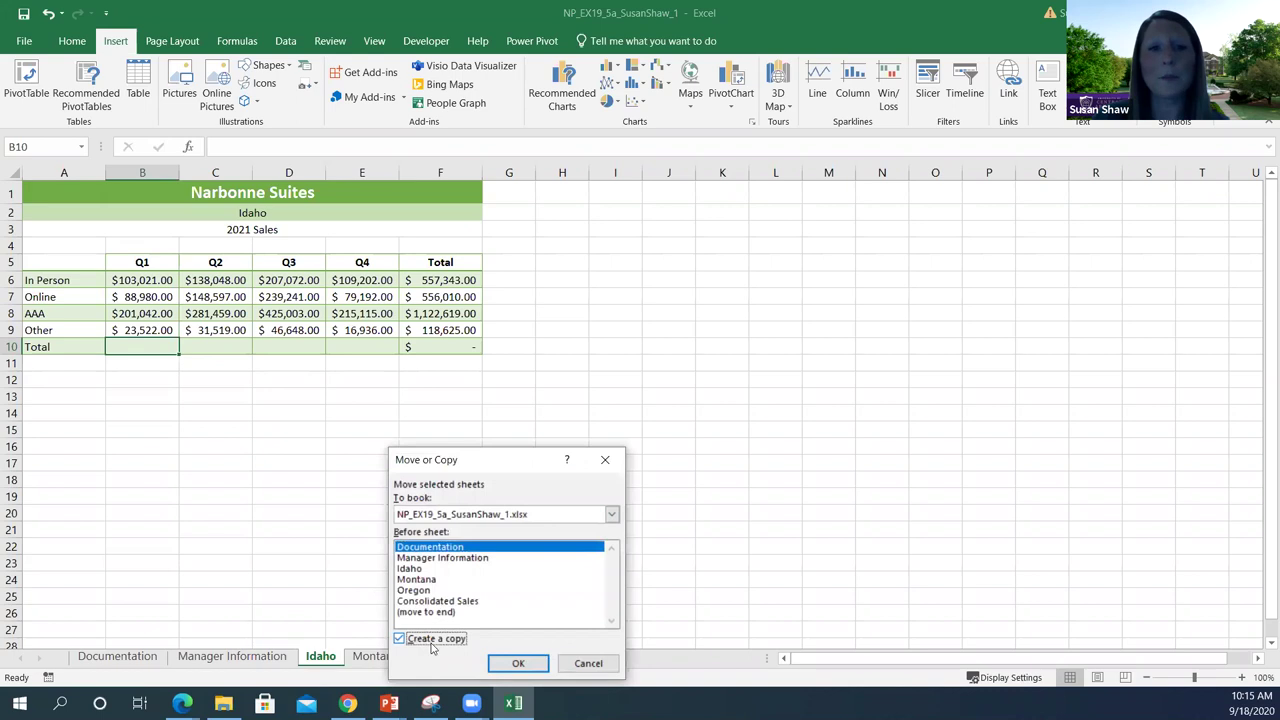
{"action": "left_click", "coordinate": [412, 569]}
{"action": "left_click", "coordinate": [518, 664]}
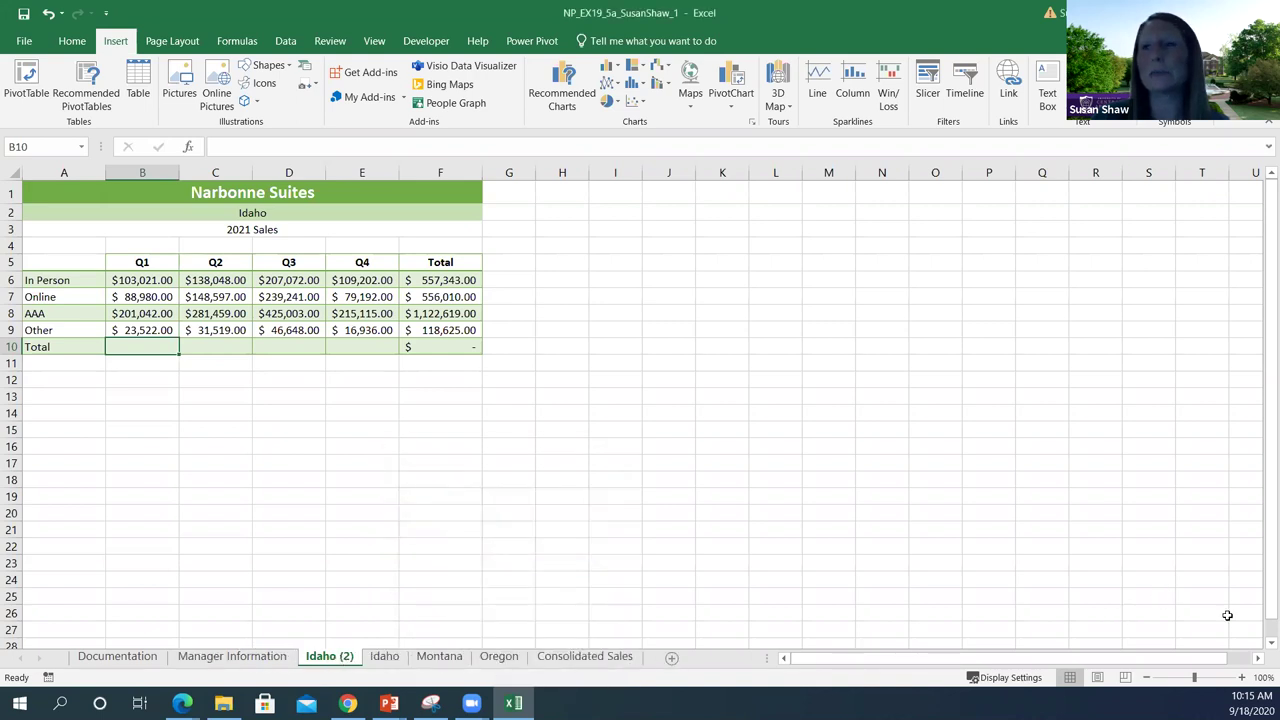
Rename the copied Idaho sheet as Arkansas directly on its sheet name.
{"action": "left_click", "coordinate": [389, 703]}
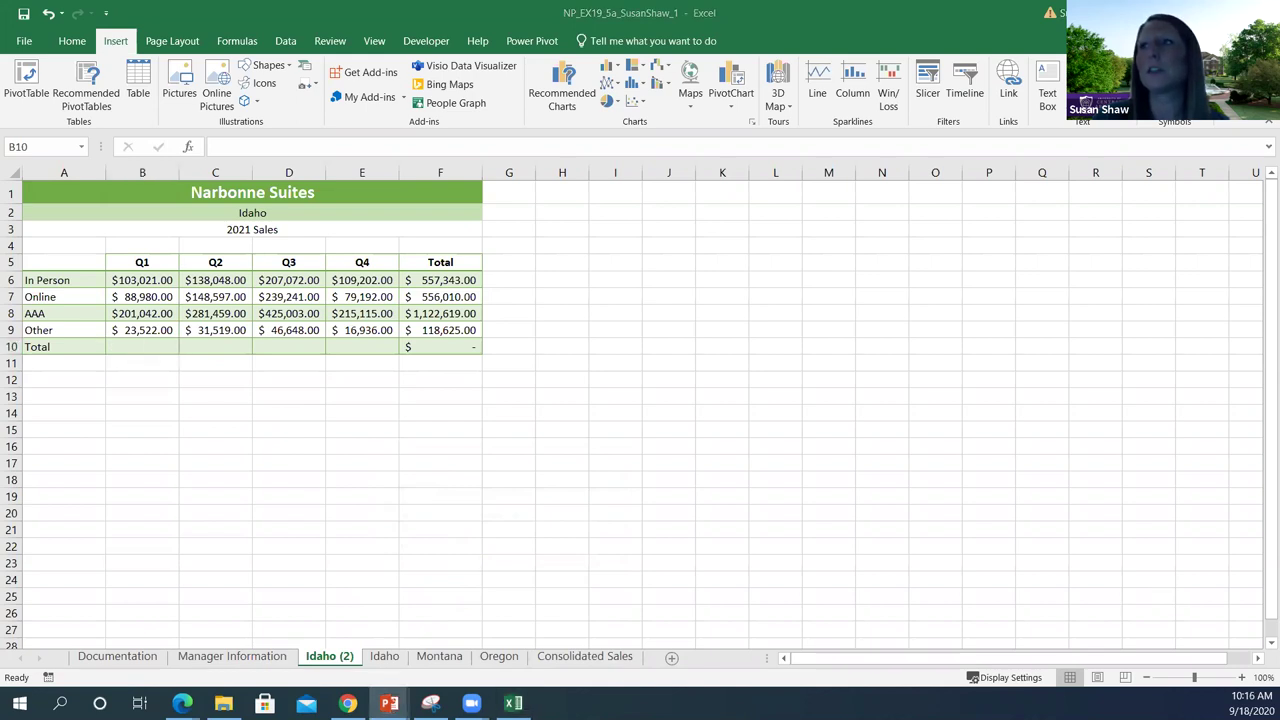
{"action": "double_click", "coordinate": [330, 657]}
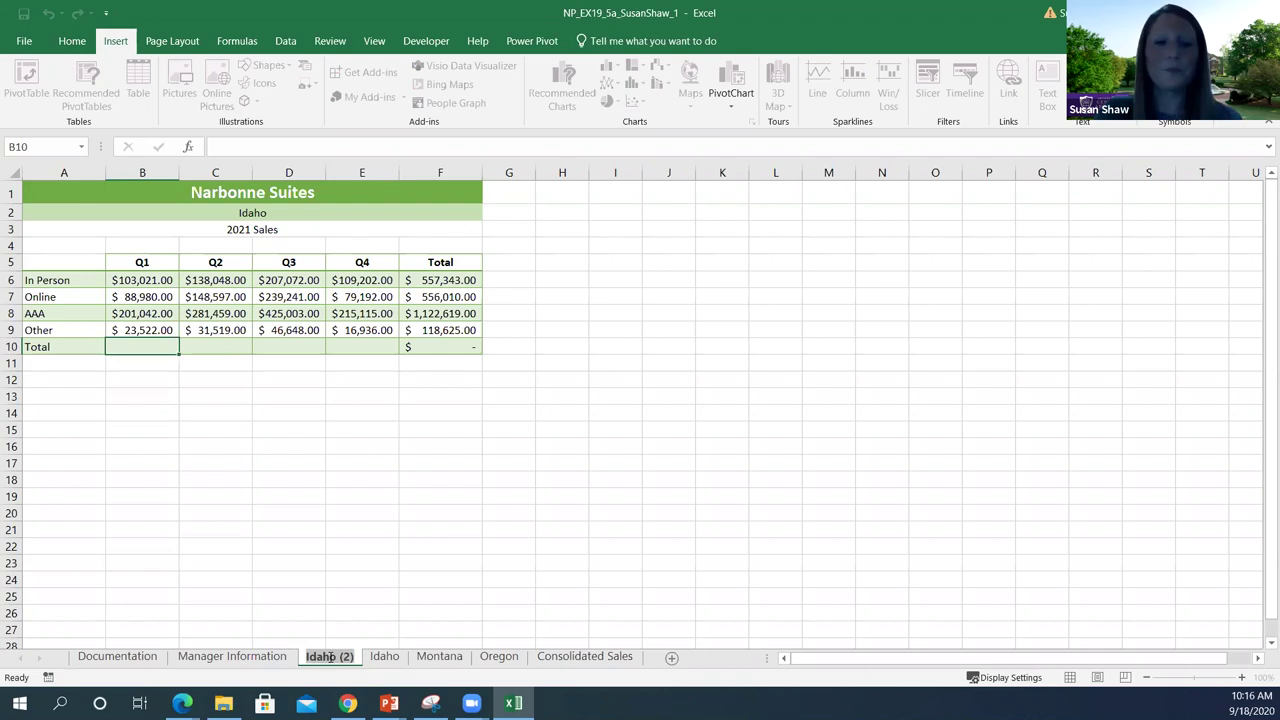
{"action": "type", "text": "Arkansas"}
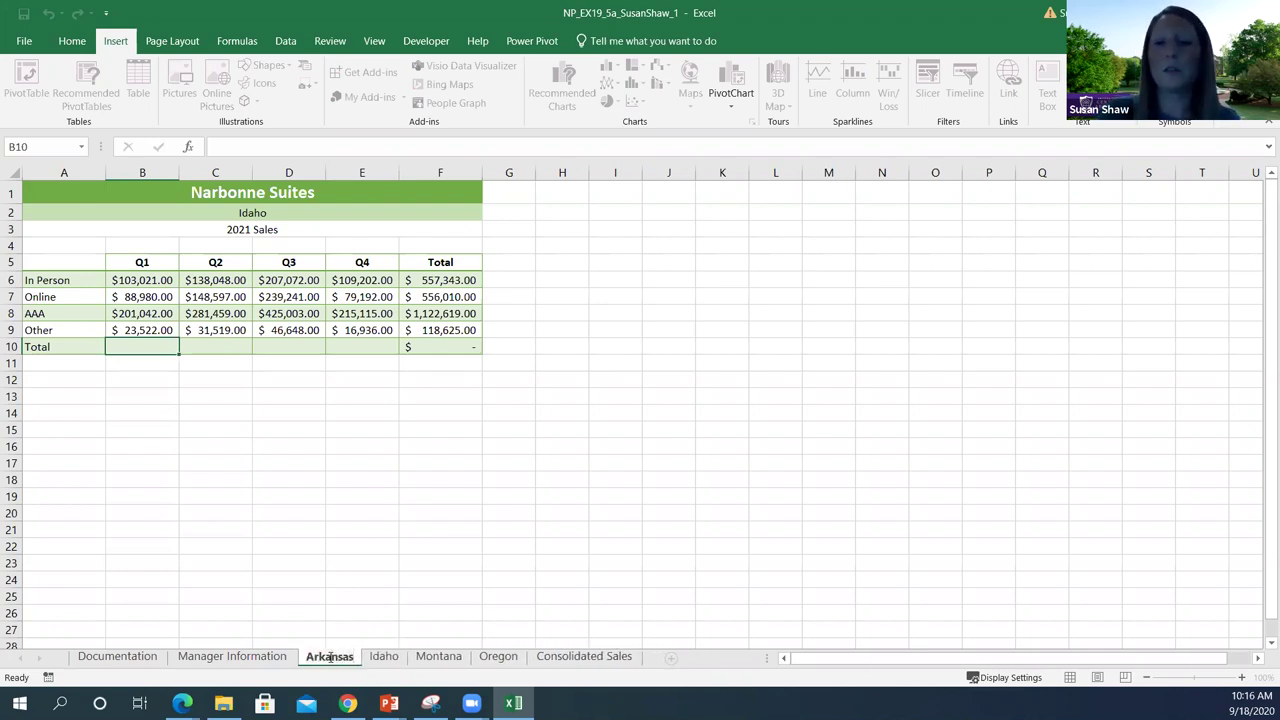
{"action": "key", "text": "Return"}
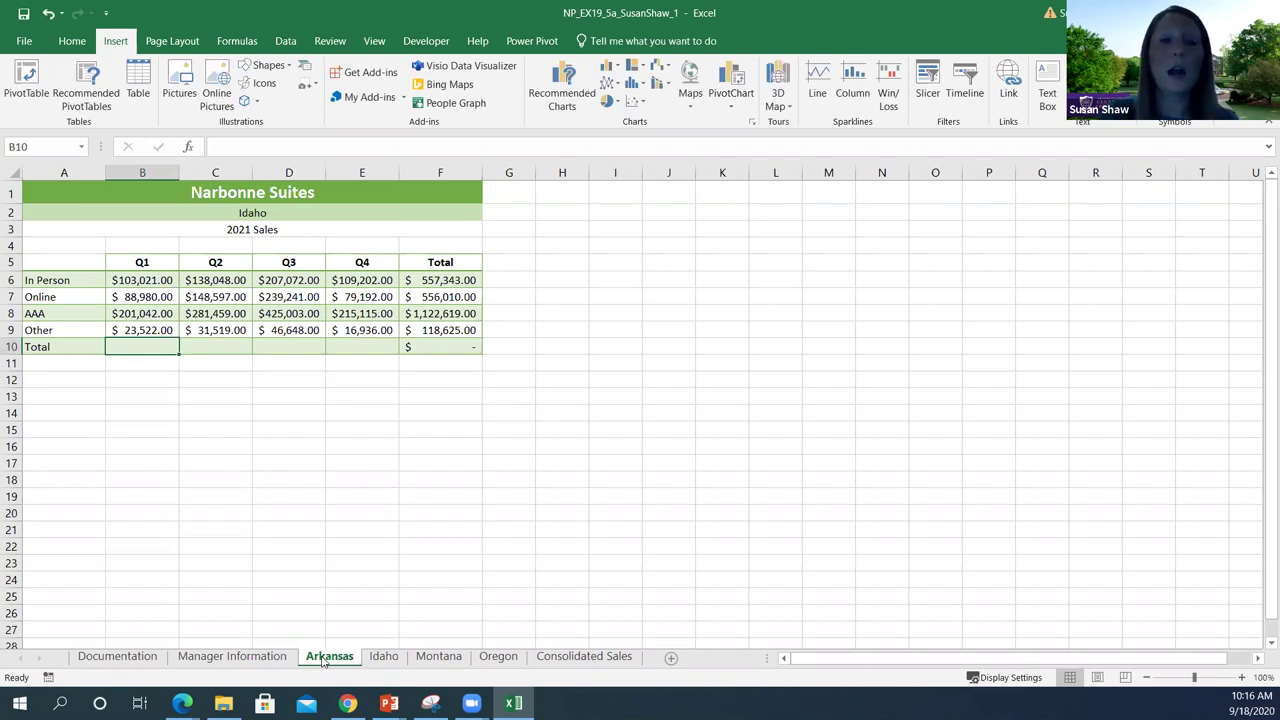
Enter the name Arkansas for the copied sheet again, this time using the Rename command.
{"action": "right_click", "coordinate": [320, 662]}
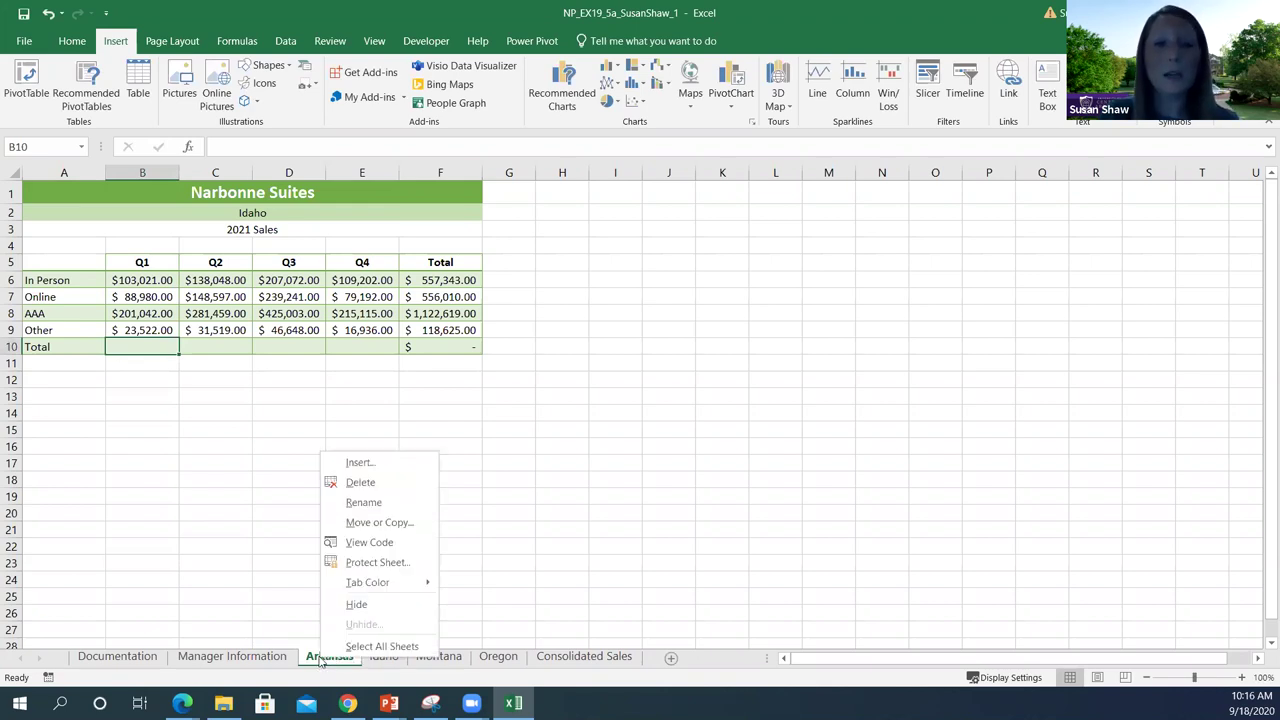
{"action": "left_click", "coordinate": [384, 504]}
{"action": "type", "text": "Arkan"}
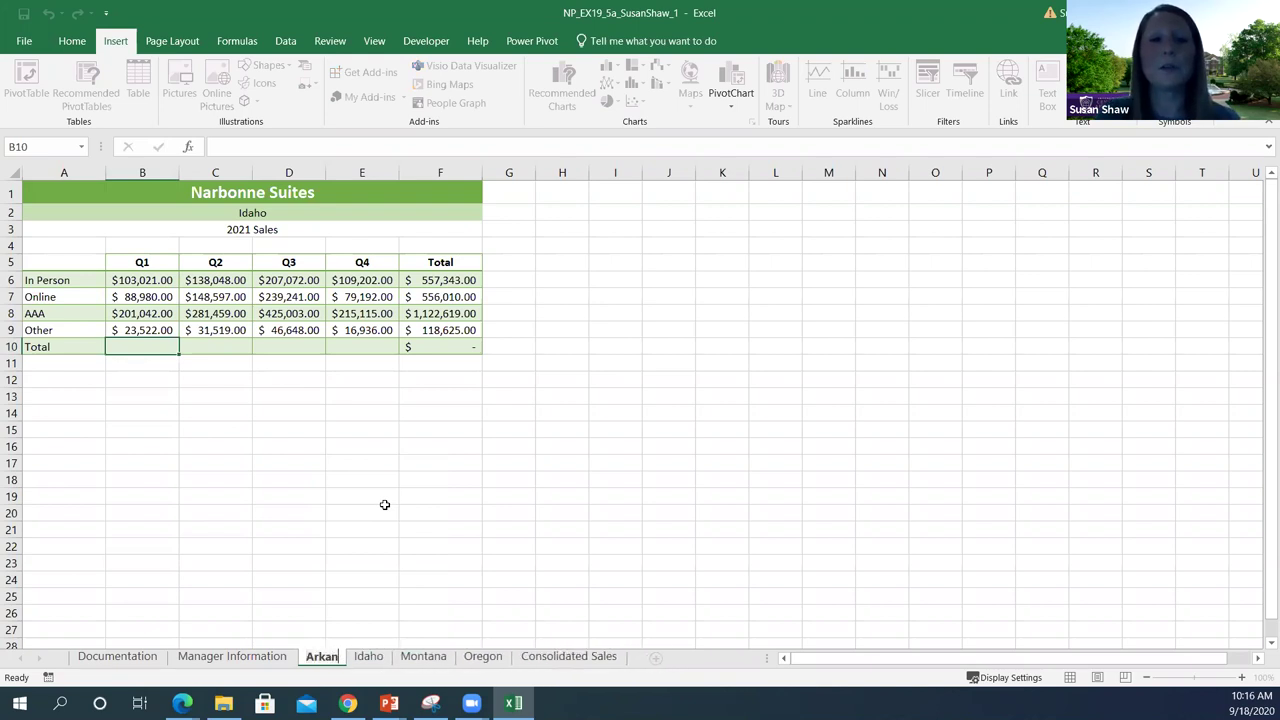
{"action": "type", "text": "sas"}
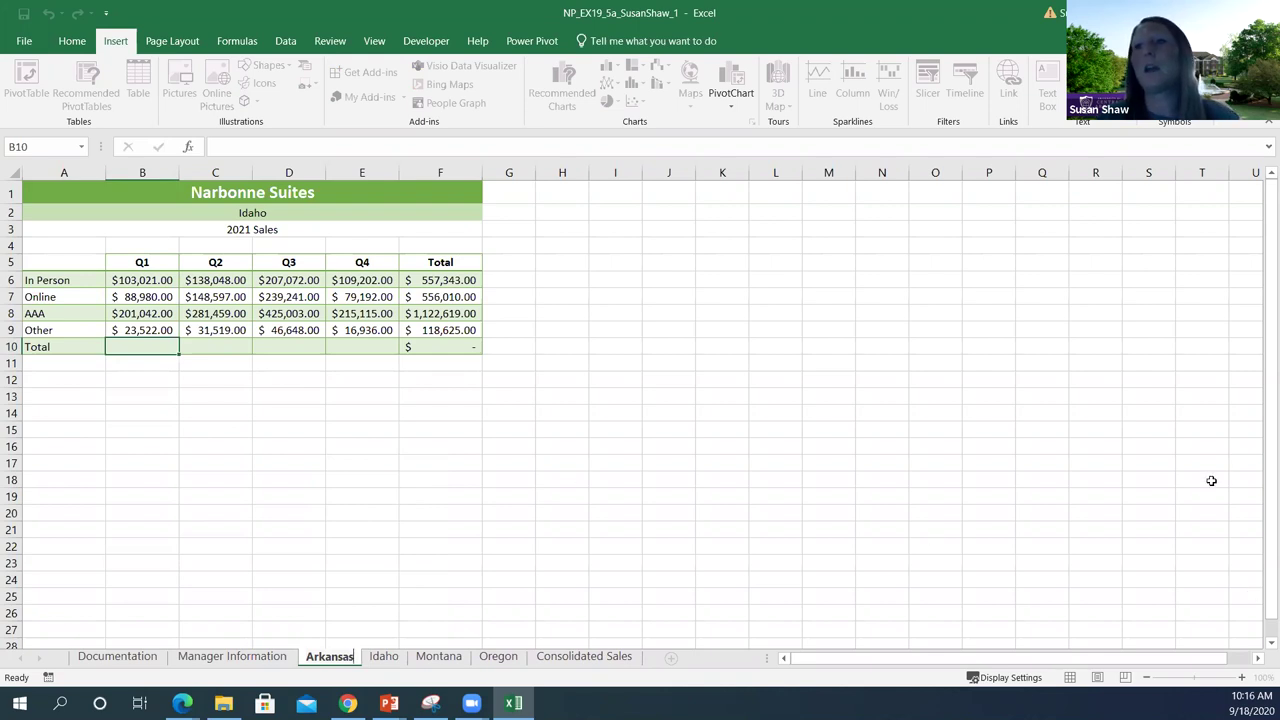
{"action": "key", "text": "alt+Tab"}
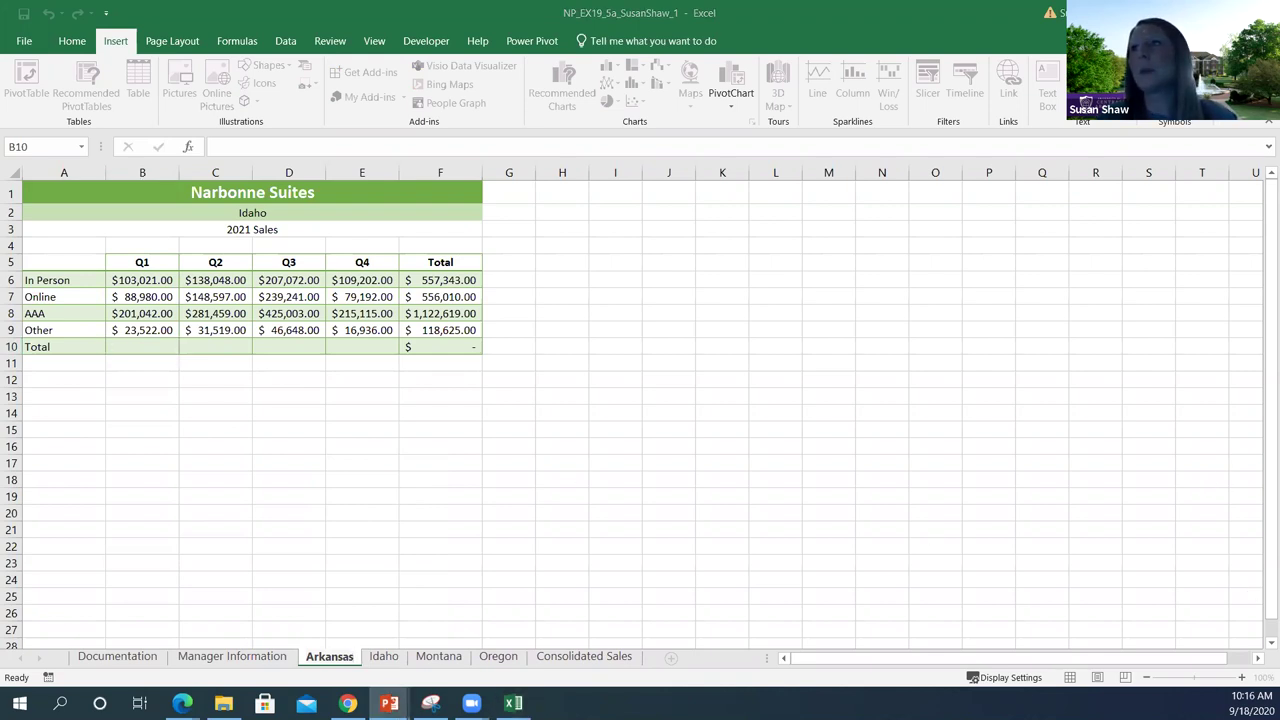
{"action": "left_click", "coordinate": [318, 655]}
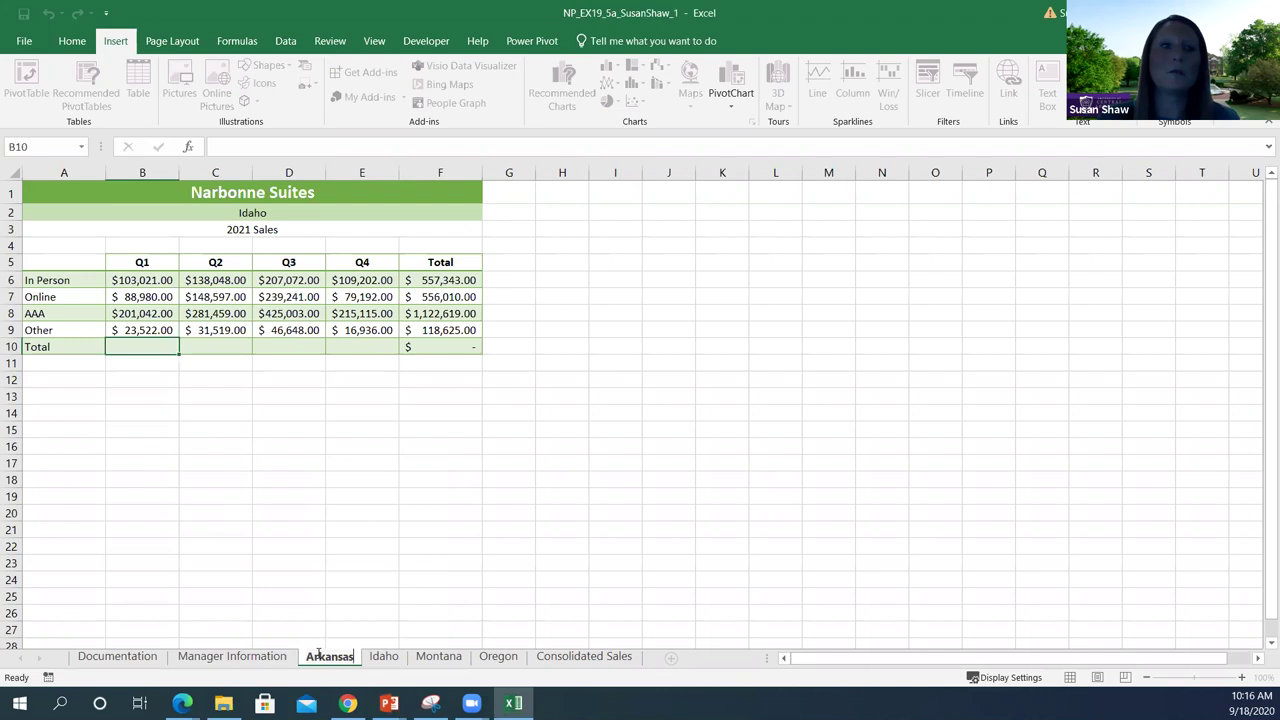
{"action": "key", "text": "ctrl+Page_Up"}
{"action": "left_click", "coordinate": [320, 660]}
Delete the Arkansas sheet permanently from the workbook.
{"action": "right_click", "coordinate": [320, 660]}
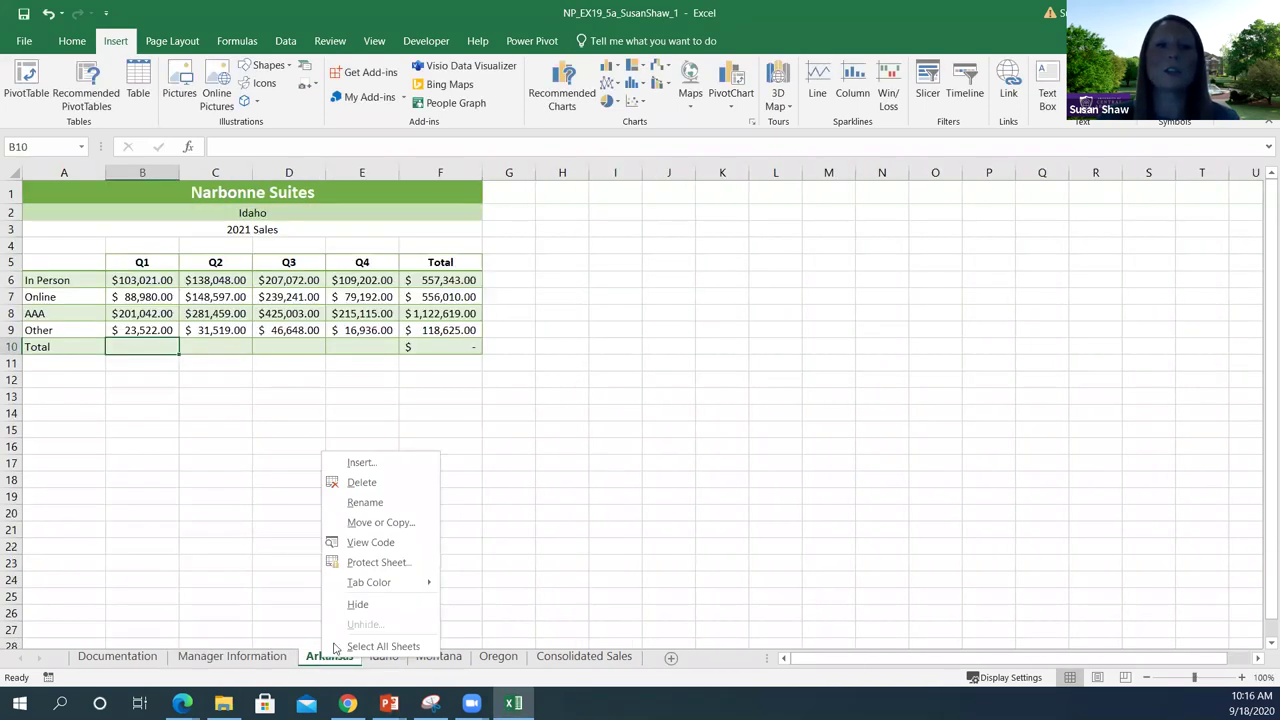
{"action": "left_click", "coordinate": [363, 485]}
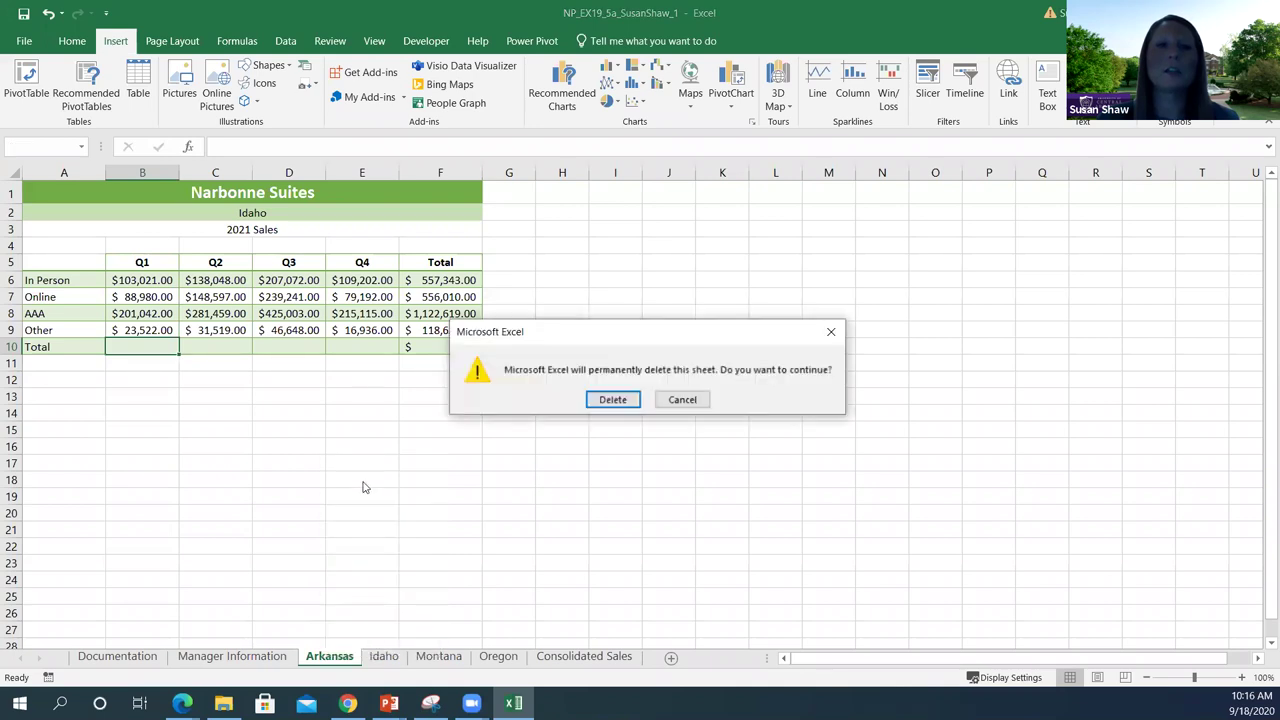
{"action": "left_click", "coordinate": [610, 400]}
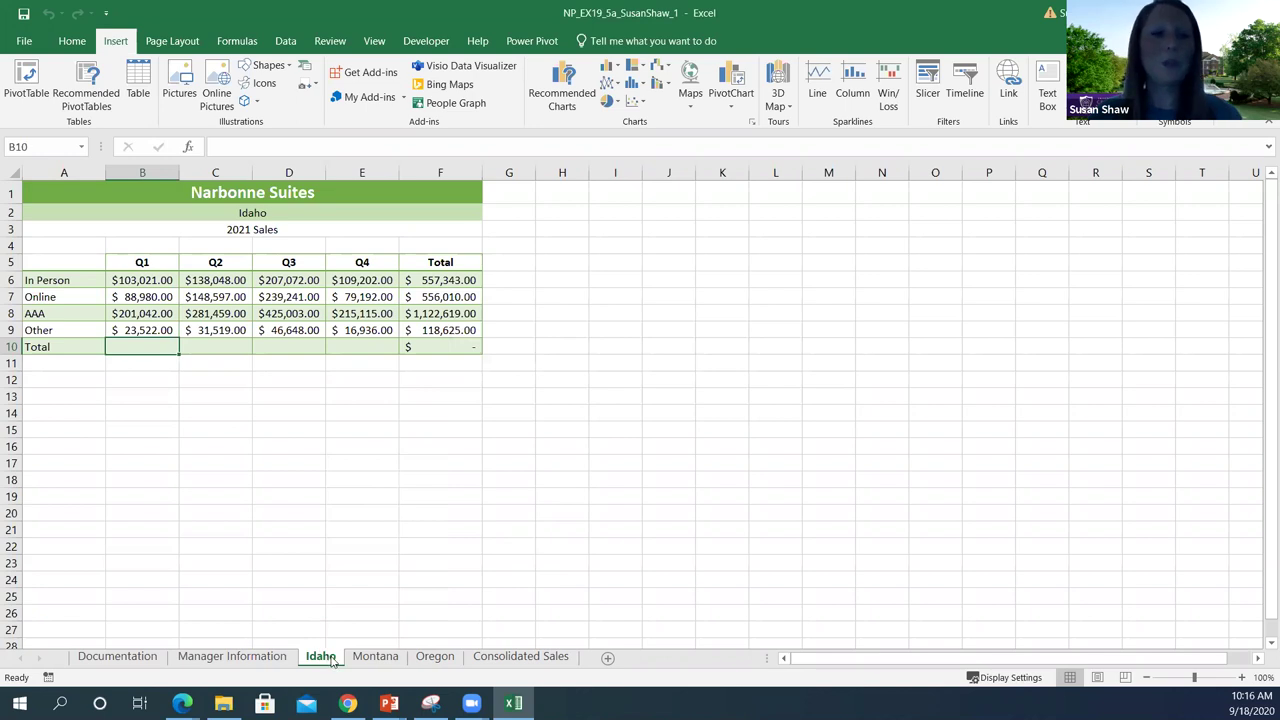
Group the Idaho through Oregon sheets, check the empty Q1 total cell on each, and return to Idaho.
{"action": "left_click", "coordinate": [440, 657], "text": "shift"}
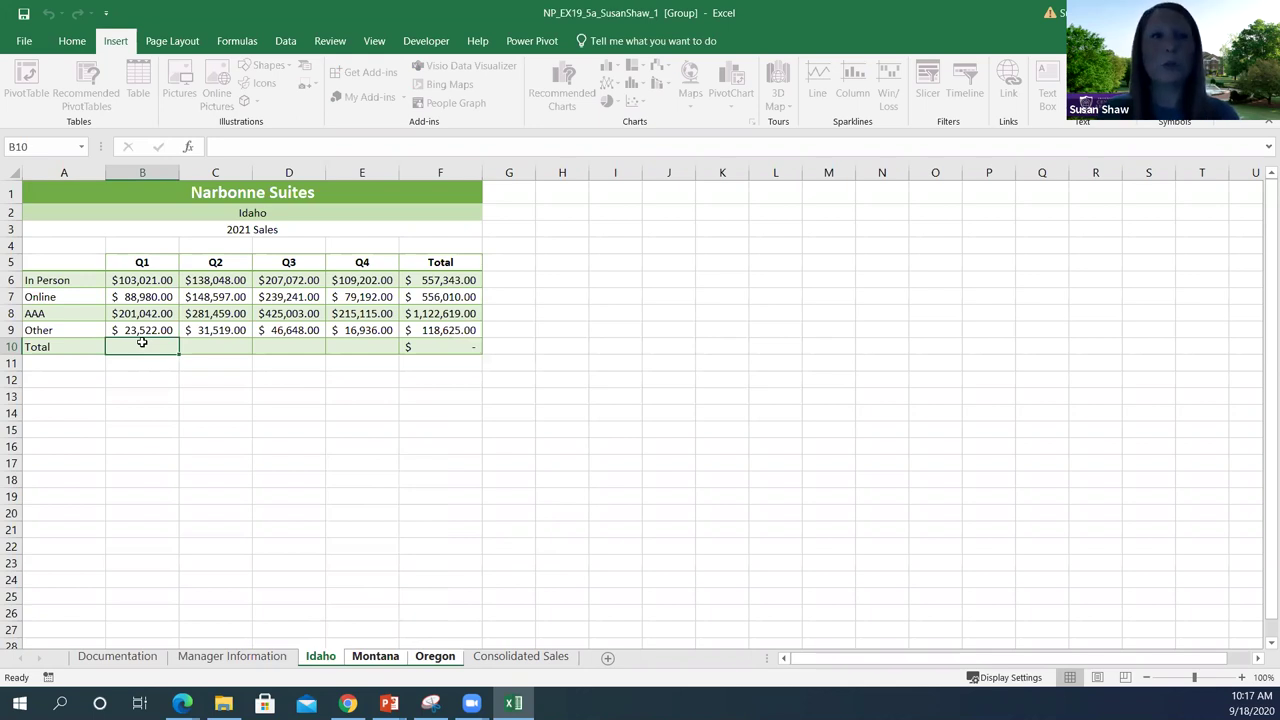
{"action": "left_click", "coordinate": [376, 657]}
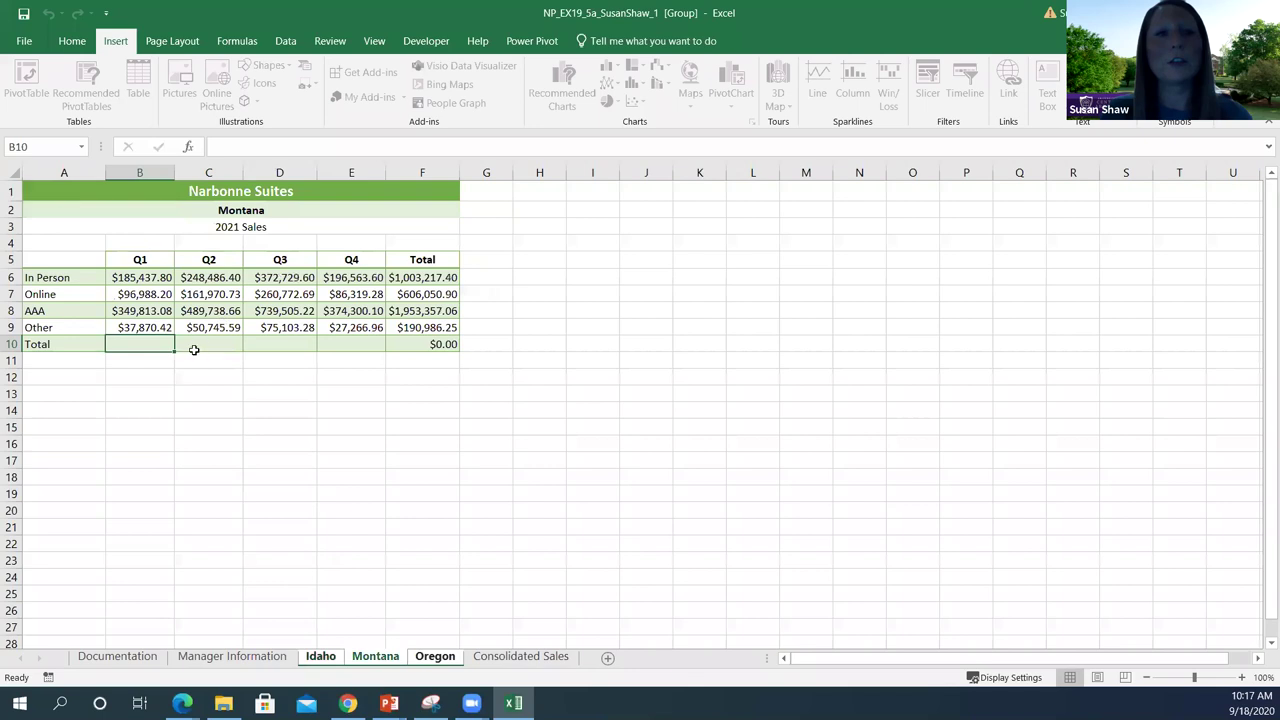
{"action": "left_click", "coordinate": [433, 656]}
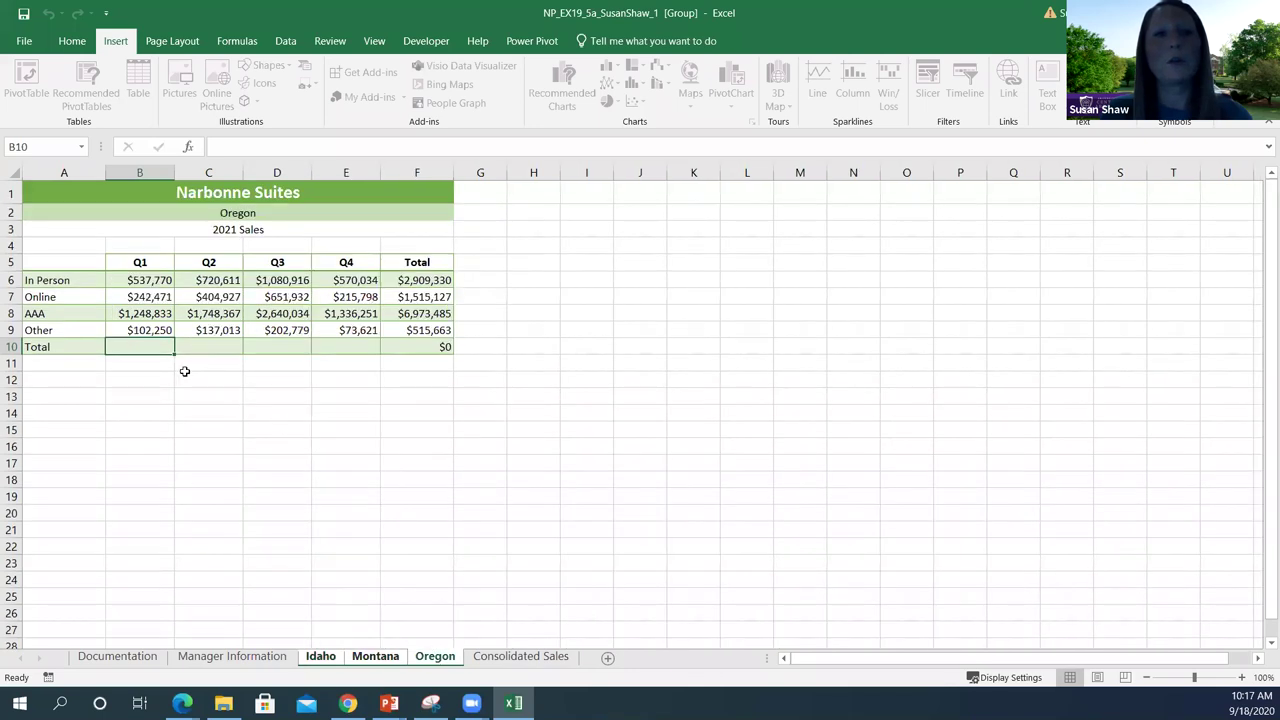
{"action": "left_click", "coordinate": [378, 660]}
{"action": "left_click", "coordinate": [325, 660]}
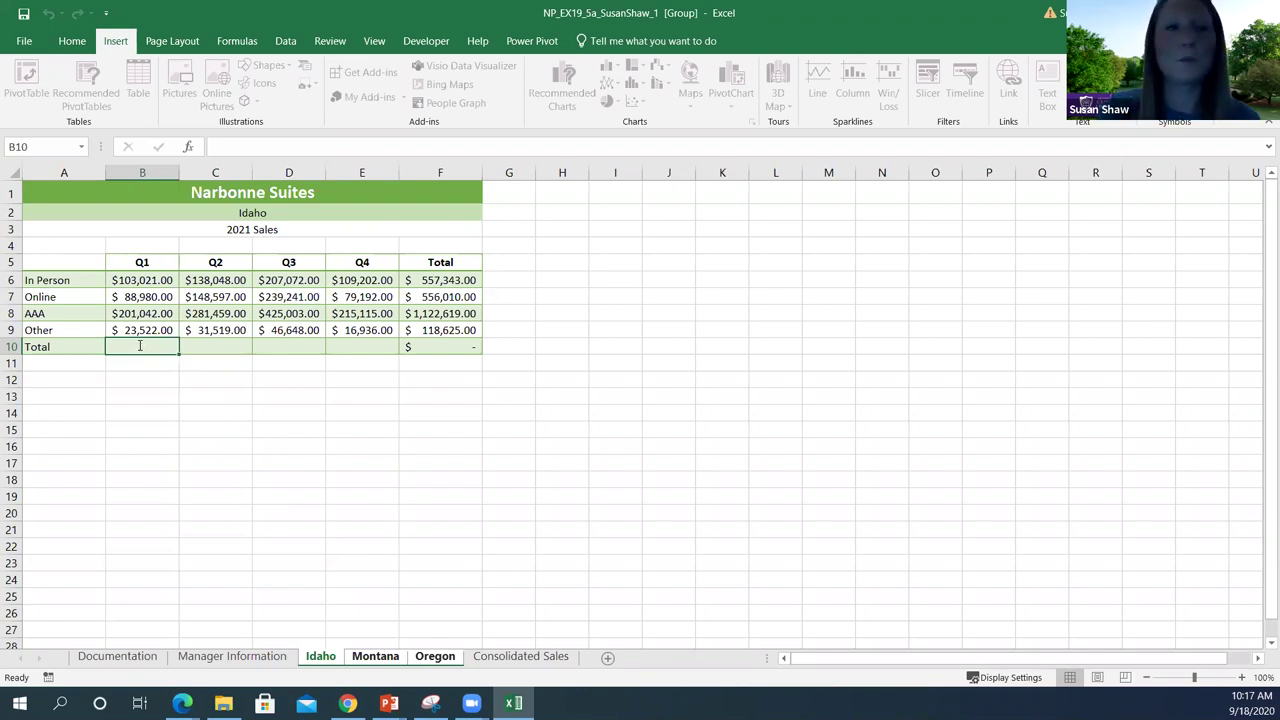
Enter =SUM(B6:B9) in cell B10 of the grouped Idaho, Montana and Oregon sheets to total Q1.
{"action": "type", "text": "=sum"}
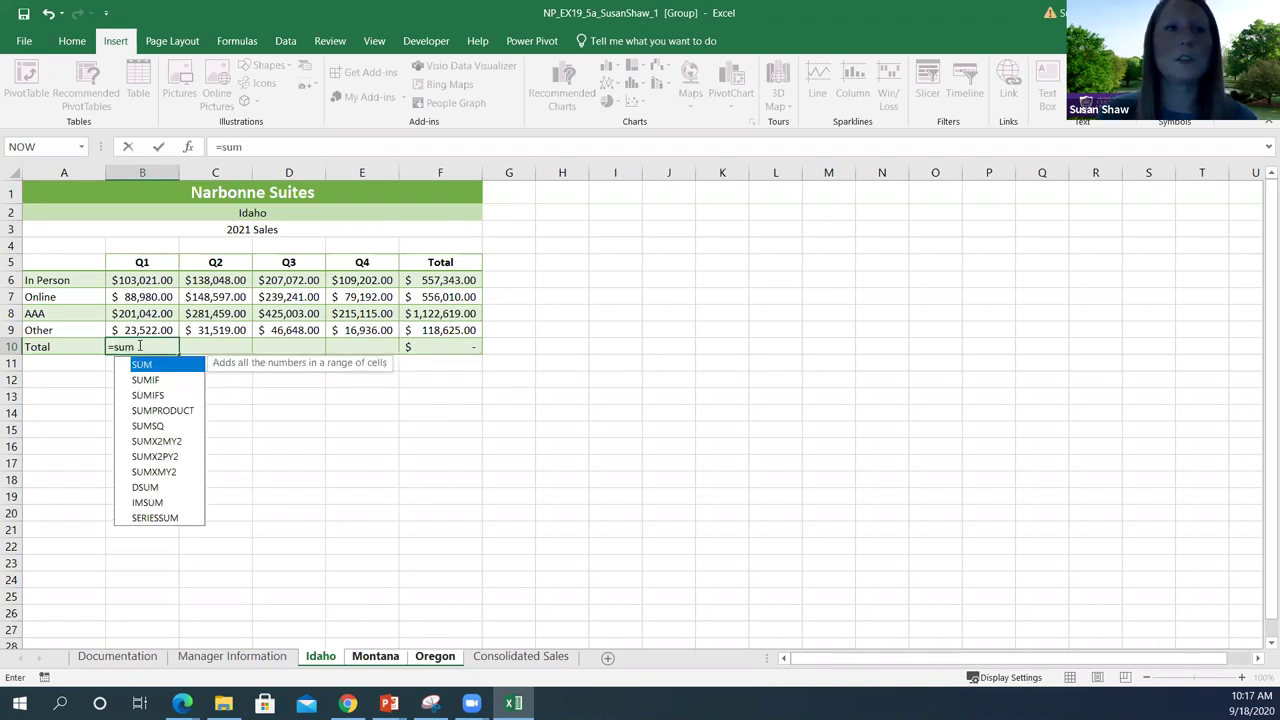
{"action": "double_click", "coordinate": [152, 366]}
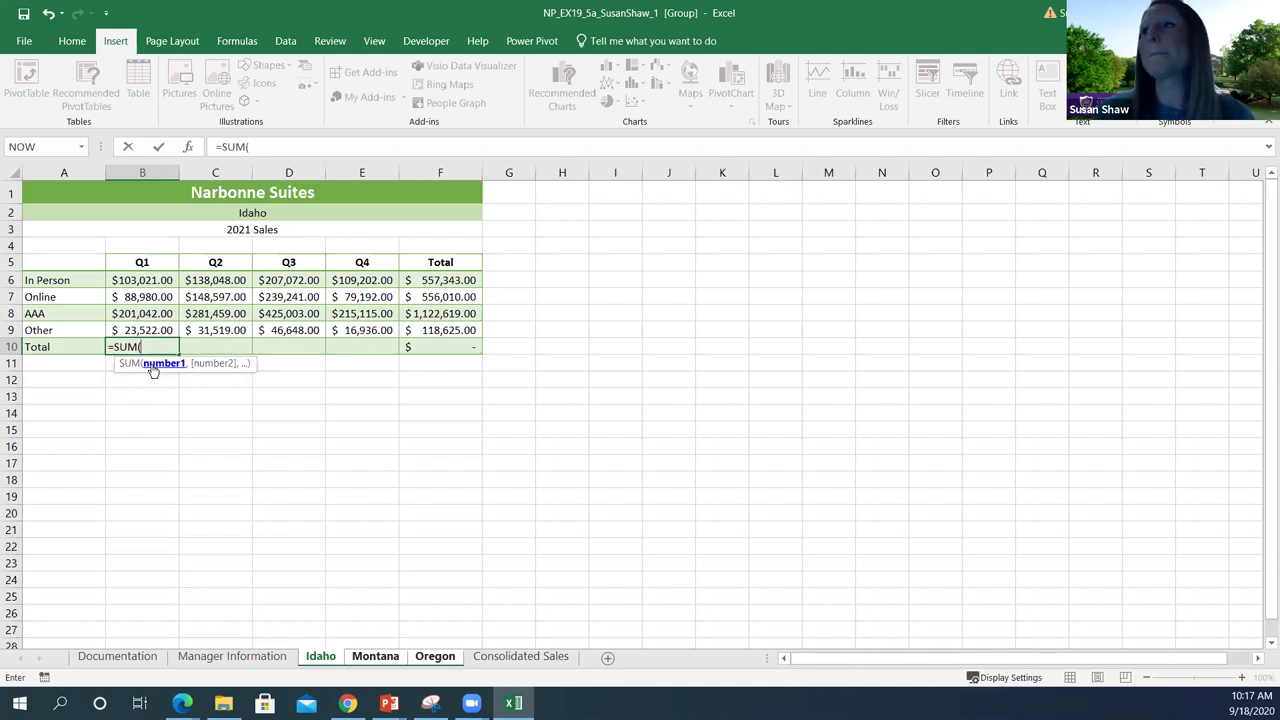
{"action": "left_click_drag", "start_coordinate": [142, 280], "coordinate": [143, 331]}
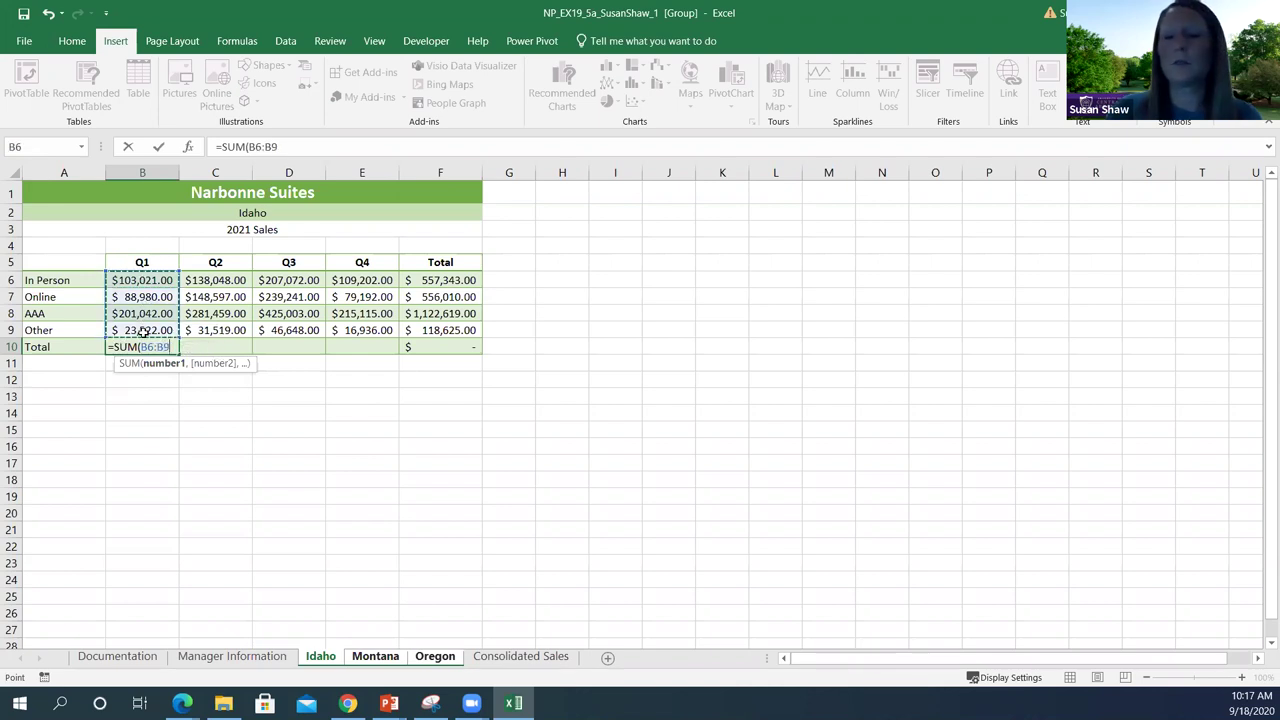
{"action": "key", "text": "Return"}
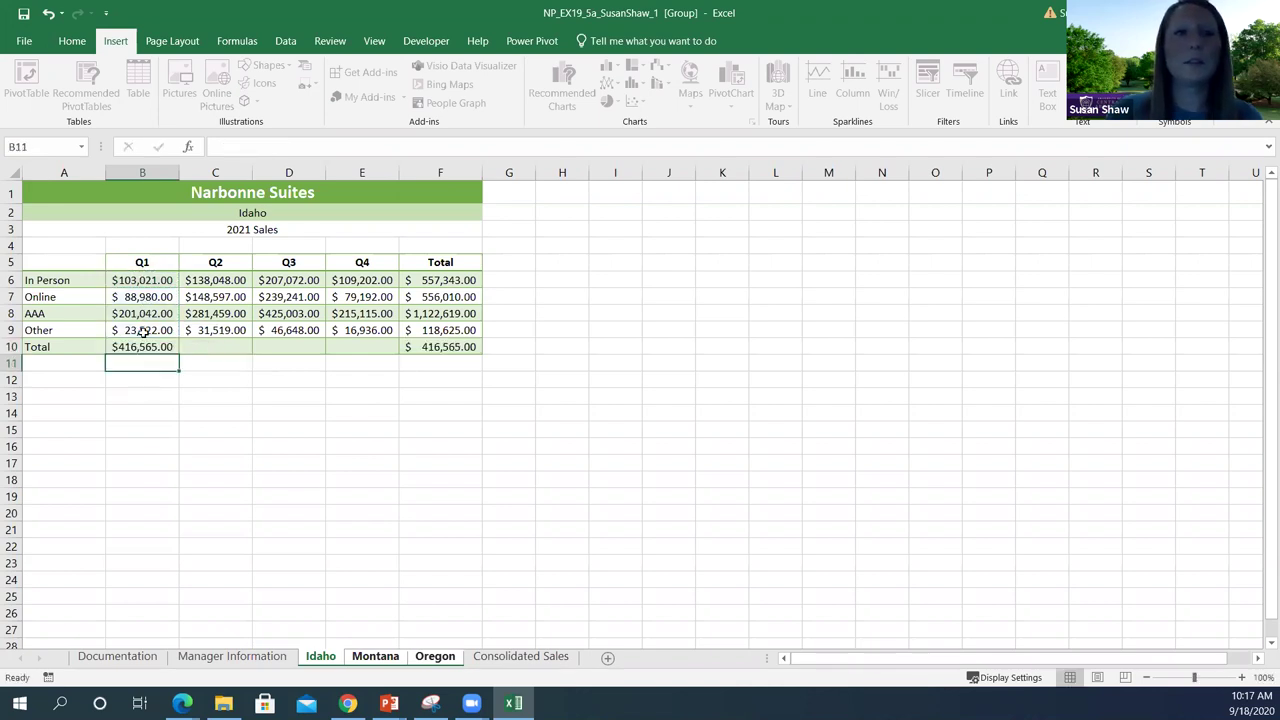
Check the Q1 total formula in cell B10 on each of the grouped Idaho, Montana and Oregon sheets.
{"action": "left_click", "coordinate": [145, 346]}
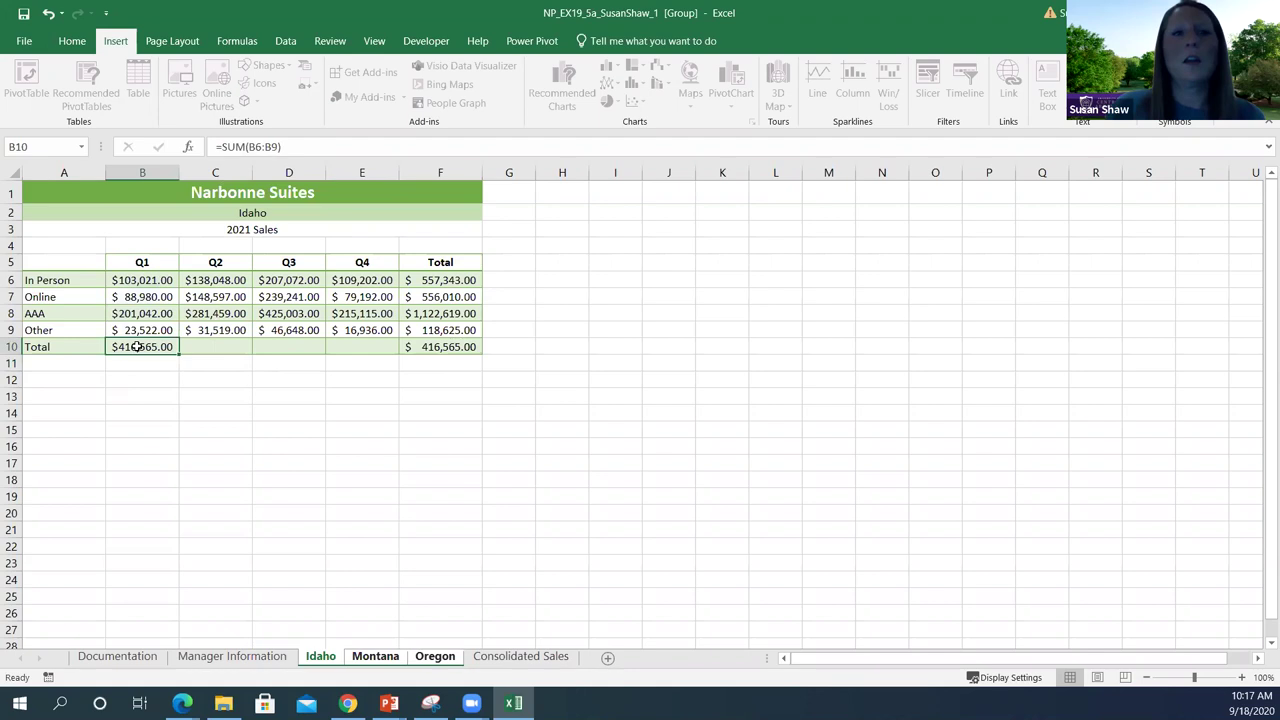
{"action": "left_click", "coordinate": [378, 658]}
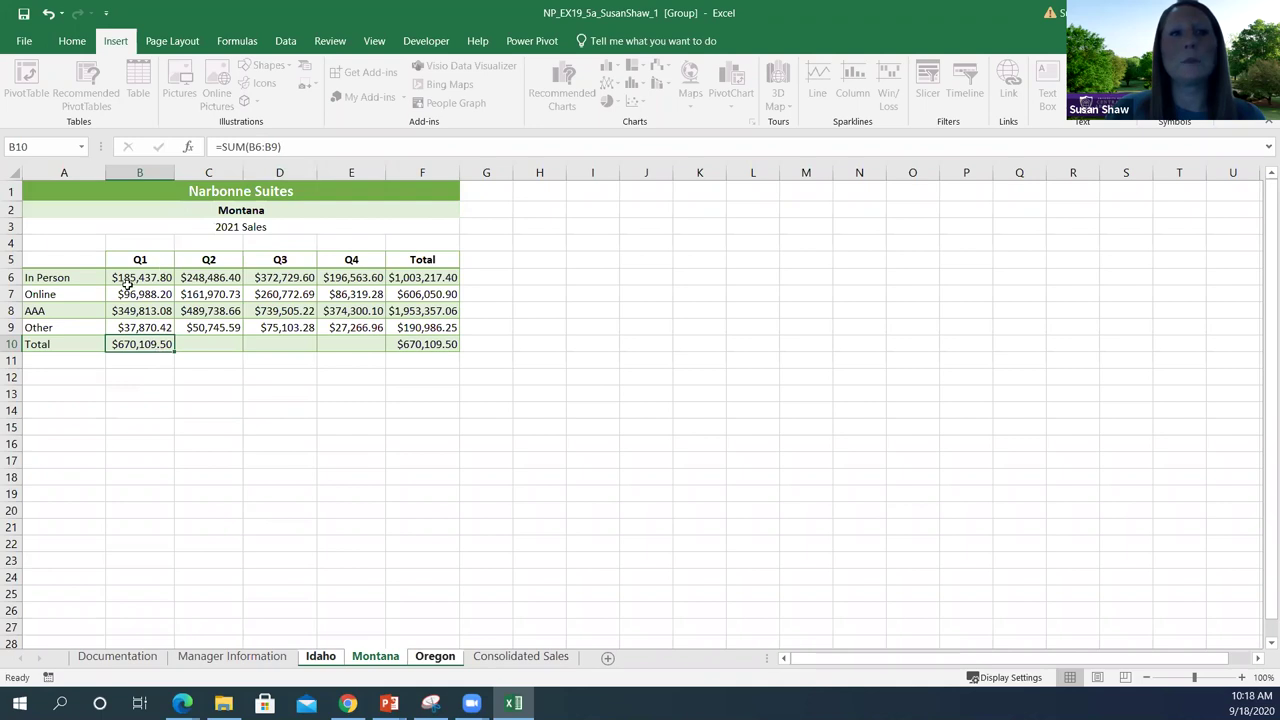
{"action": "left_click", "coordinate": [435, 657]}
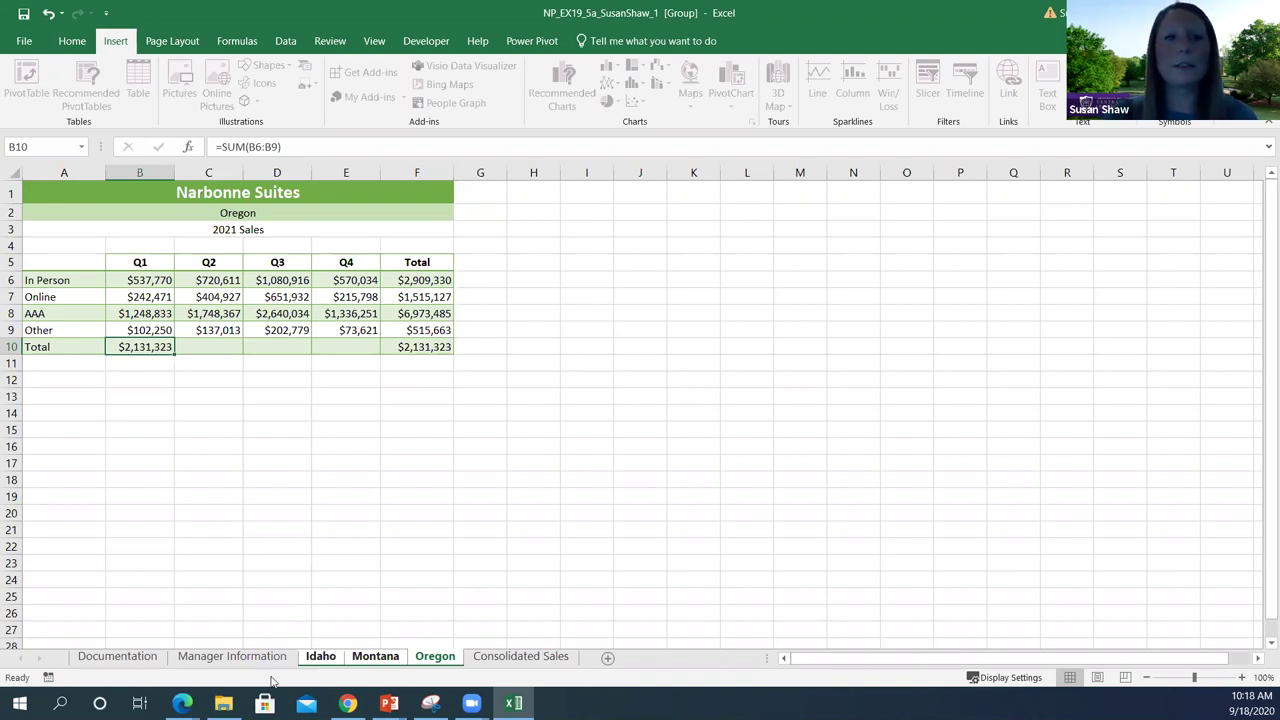
{"action": "left_click", "coordinate": [320, 657]}
{"action": "left_click", "coordinate": [375, 657]}
{"action": "left_click", "coordinate": [430, 660]}
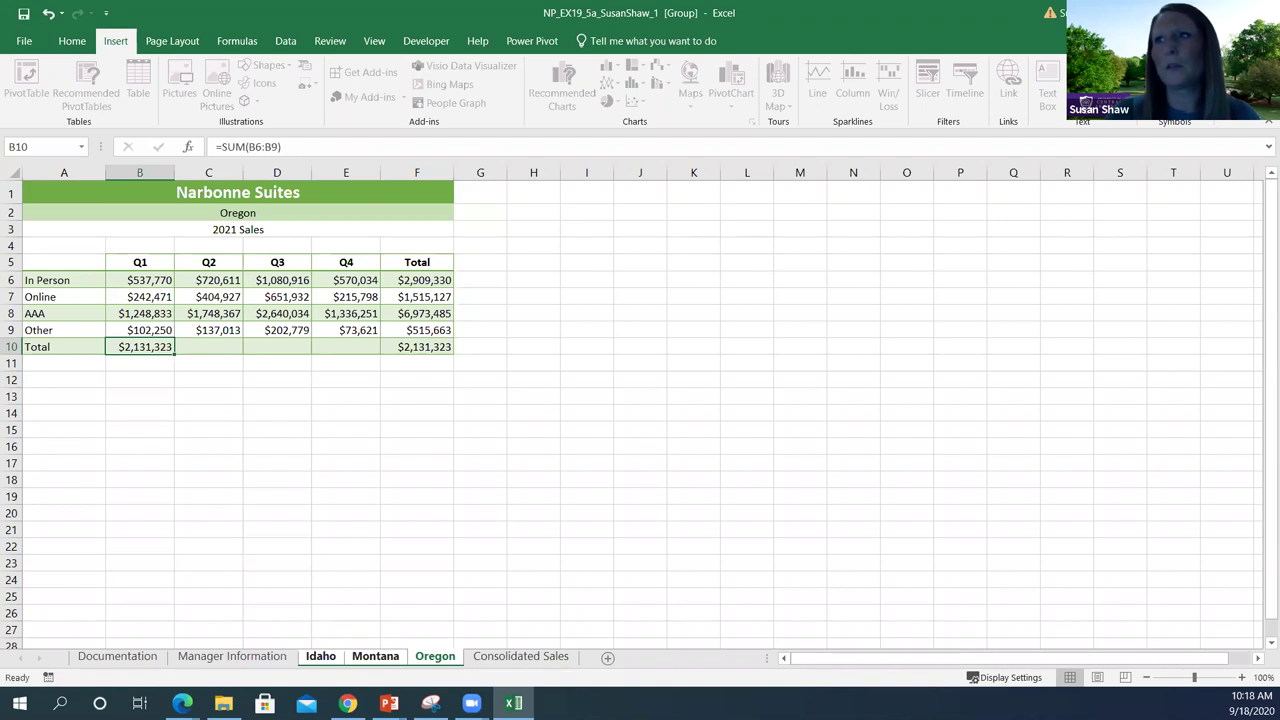
{"action": "key", "text": "alt+Tab"}
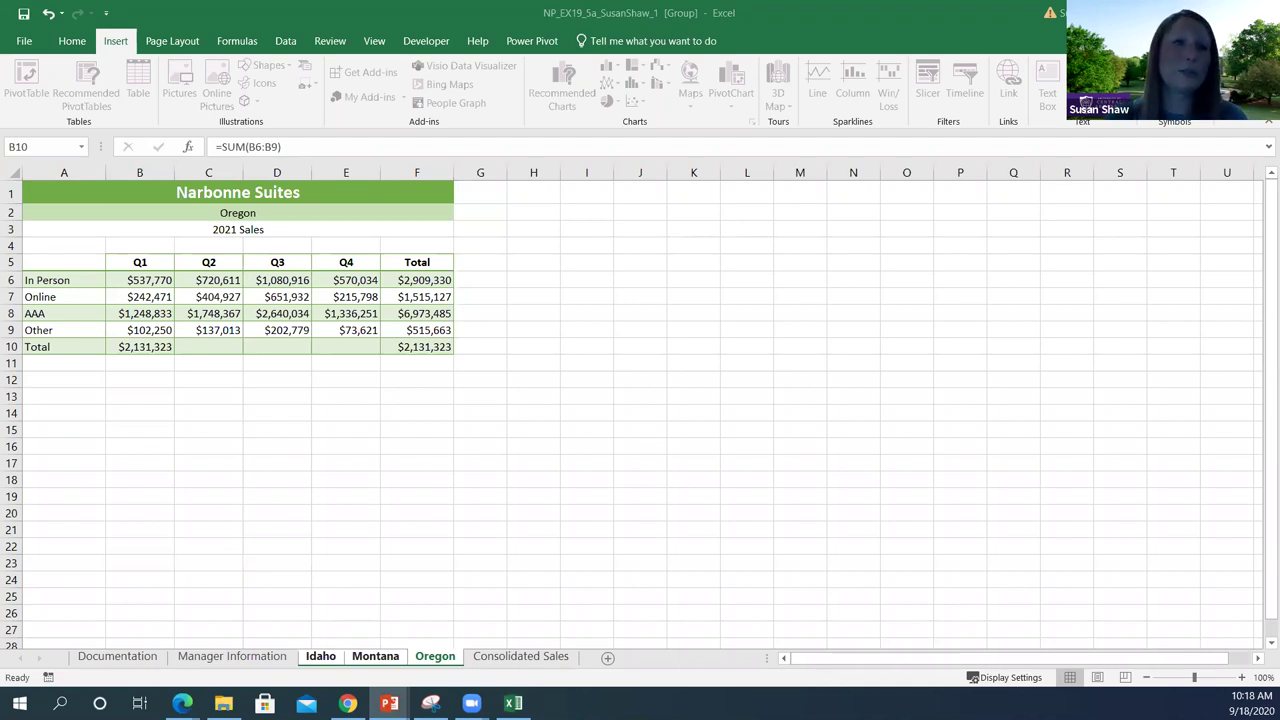
{"action": "key", "text": "alt+Tab"}
Release the sheet group by switching to Consolidated Sales, and examine the cells B6:F6 and the Q1 total formula in B10.
{"action": "left_click", "coordinate": [521, 657]}
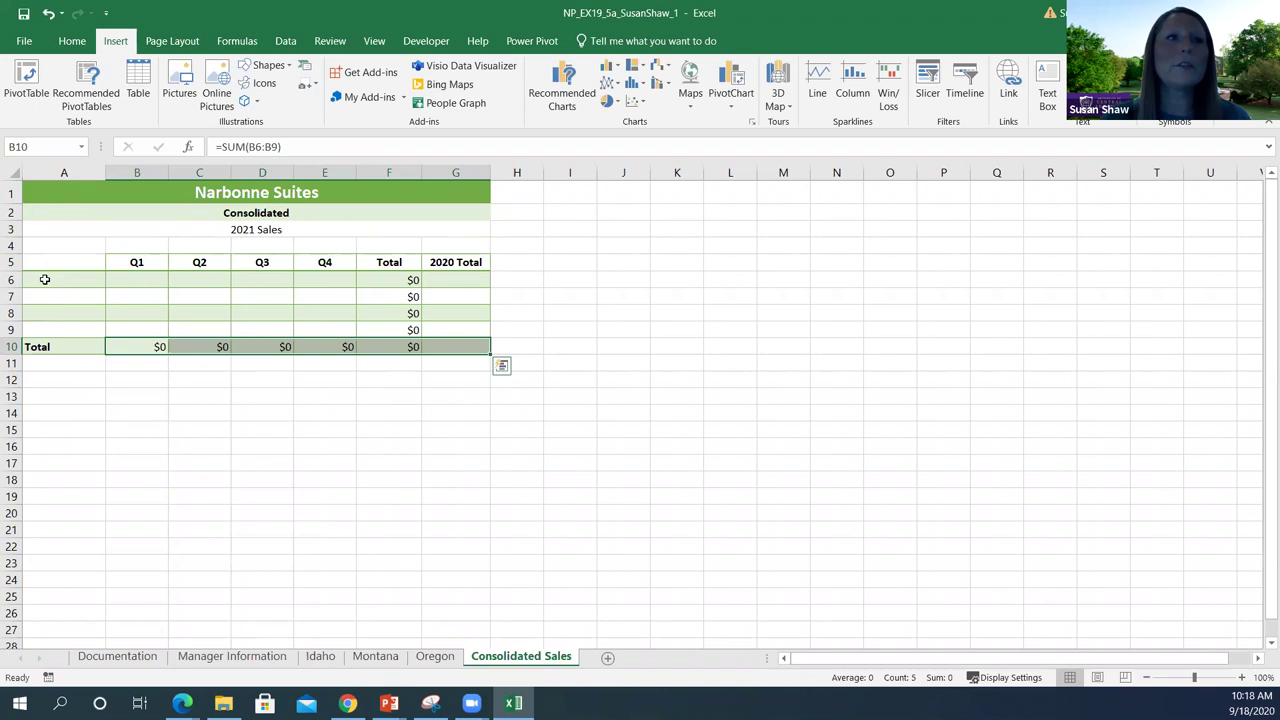
{"action": "left_click", "coordinate": [63, 280]}
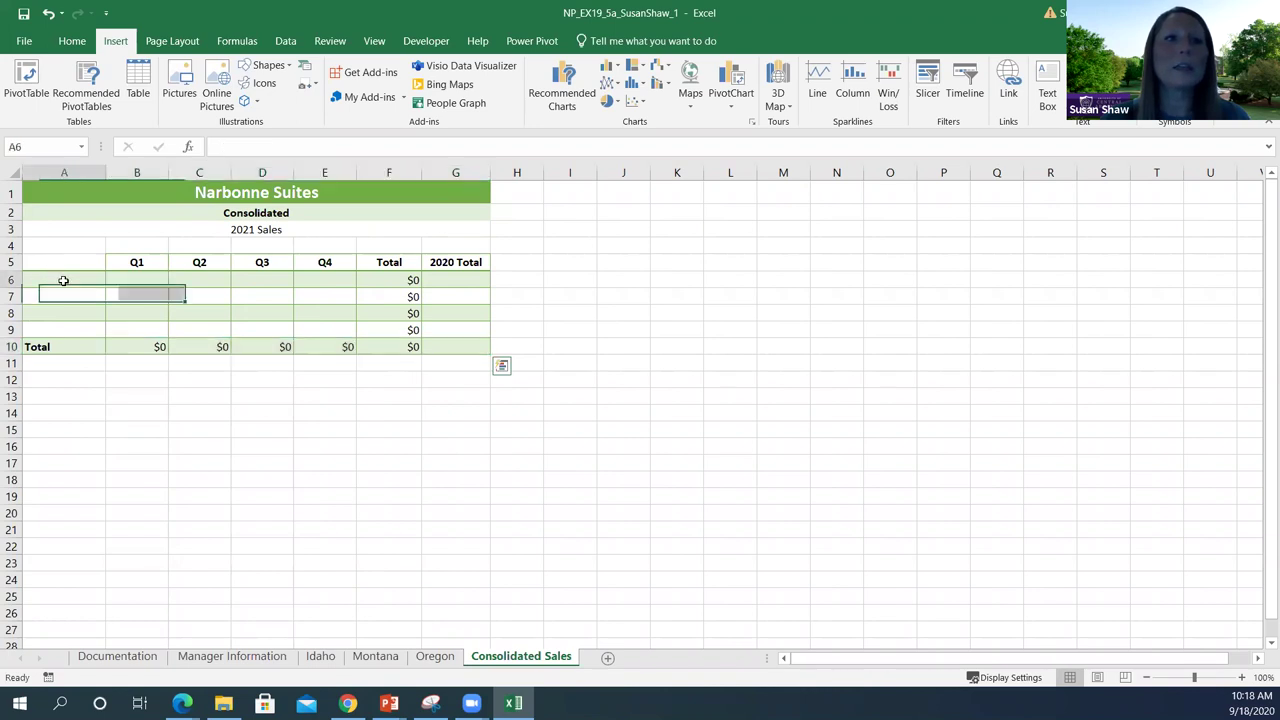
{"action": "left_click_drag", "start_coordinate": [108, 280], "coordinate": [381, 277]}
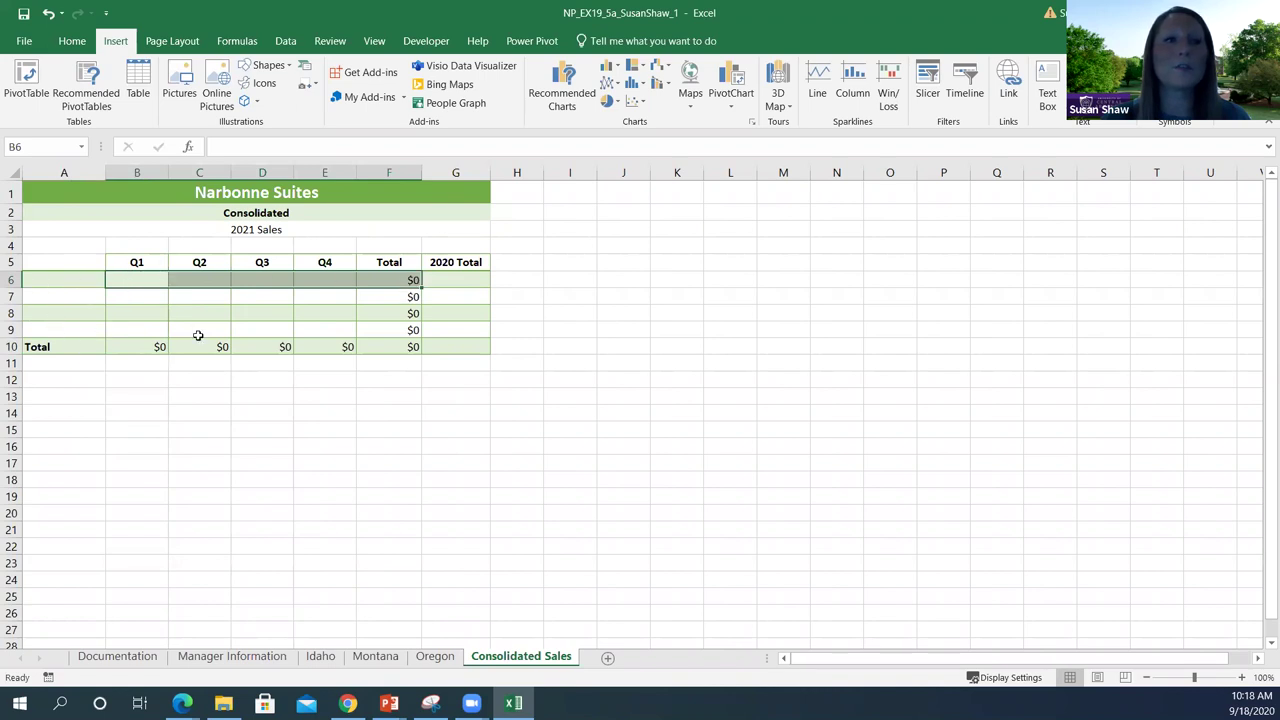
{"action": "left_click_drag", "start_coordinate": [143, 281], "coordinate": [372, 282]}
{"action": "left_click", "coordinate": [38, 146]}
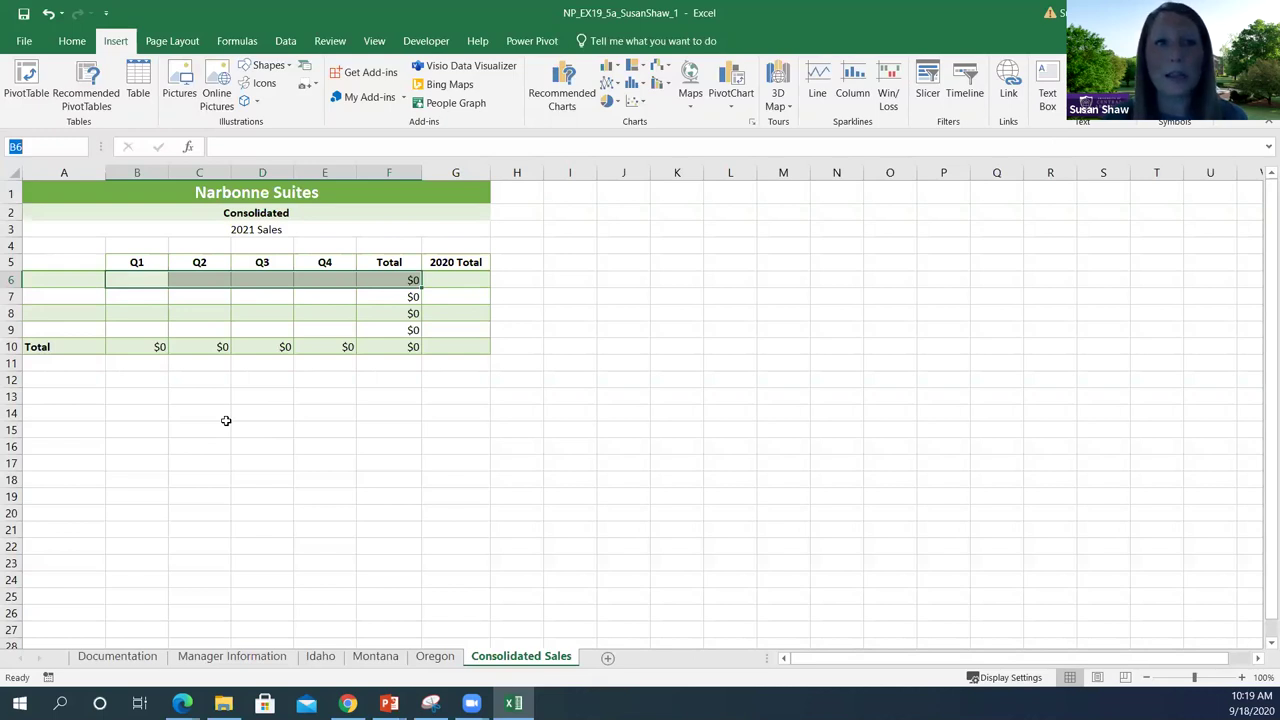
{"action": "left_click", "coordinate": [140, 345]}
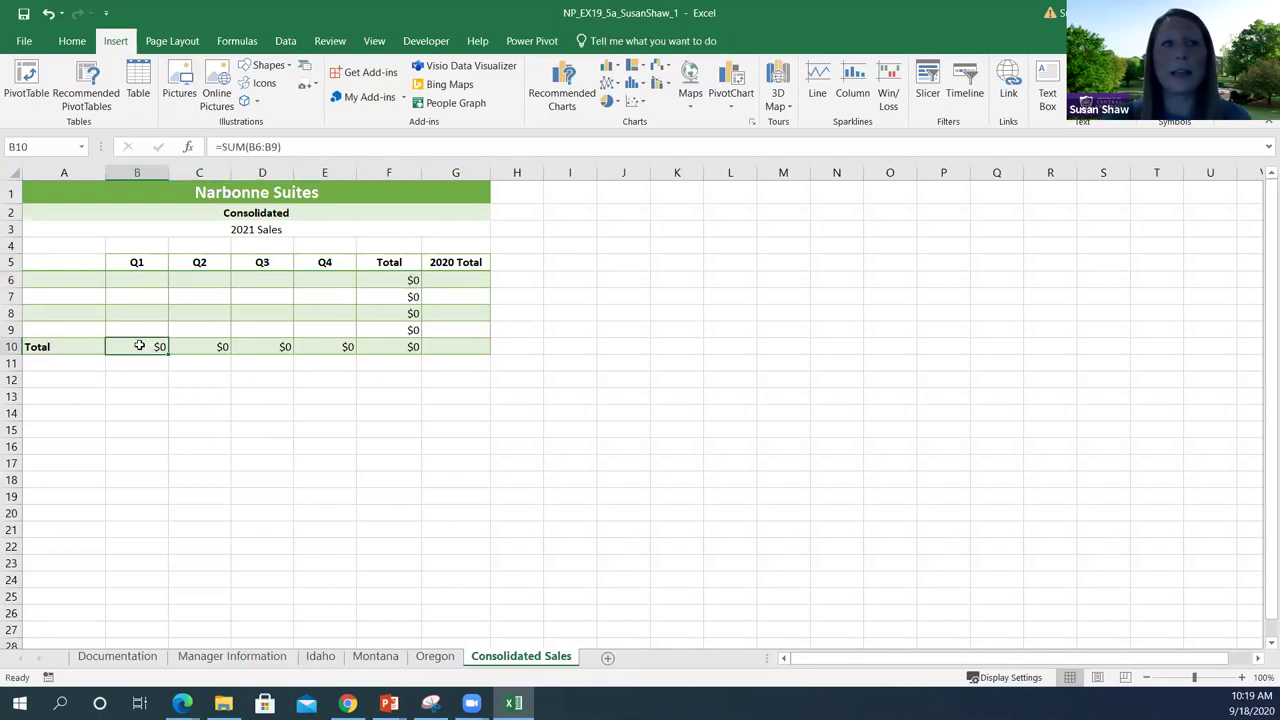
Select cells B10:G10 in the Total row and view the New Name dialog without defining a name.
{"action": "left_click_drag", "start_coordinate": [153, 346], "coordinate": [442, 348]}
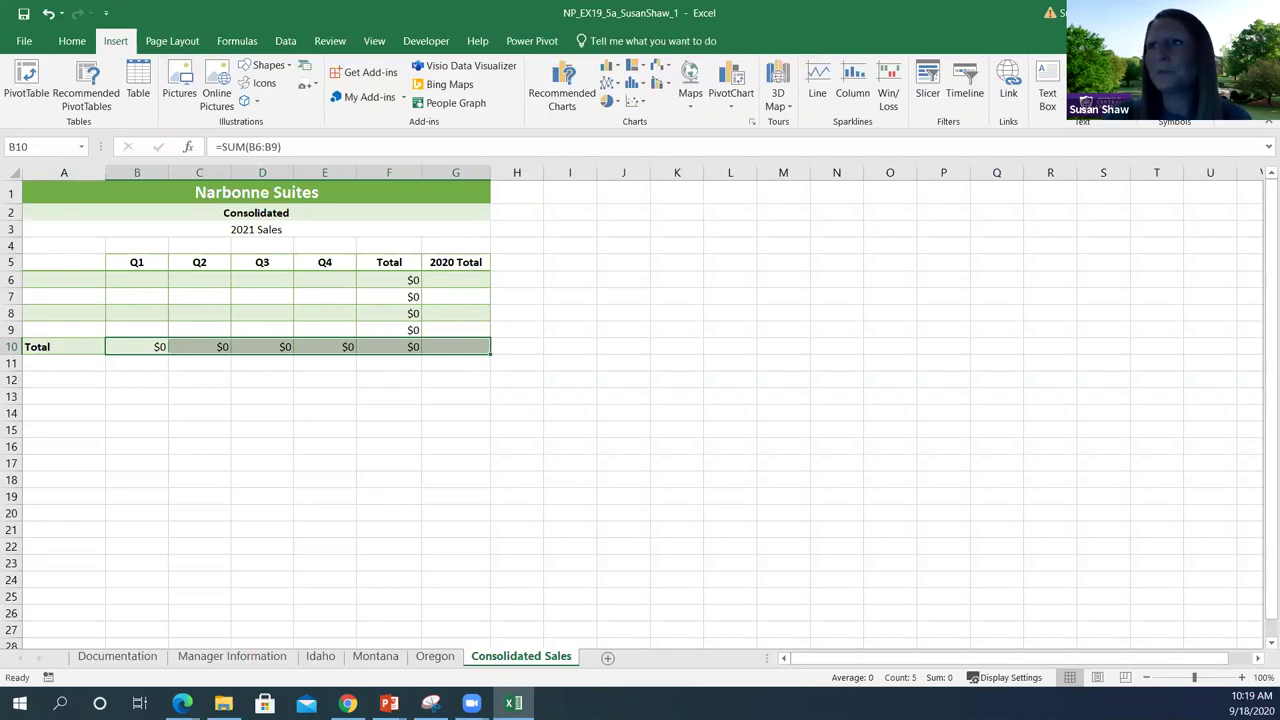
{"action": "left_click", "coordinate": [389, 703]}
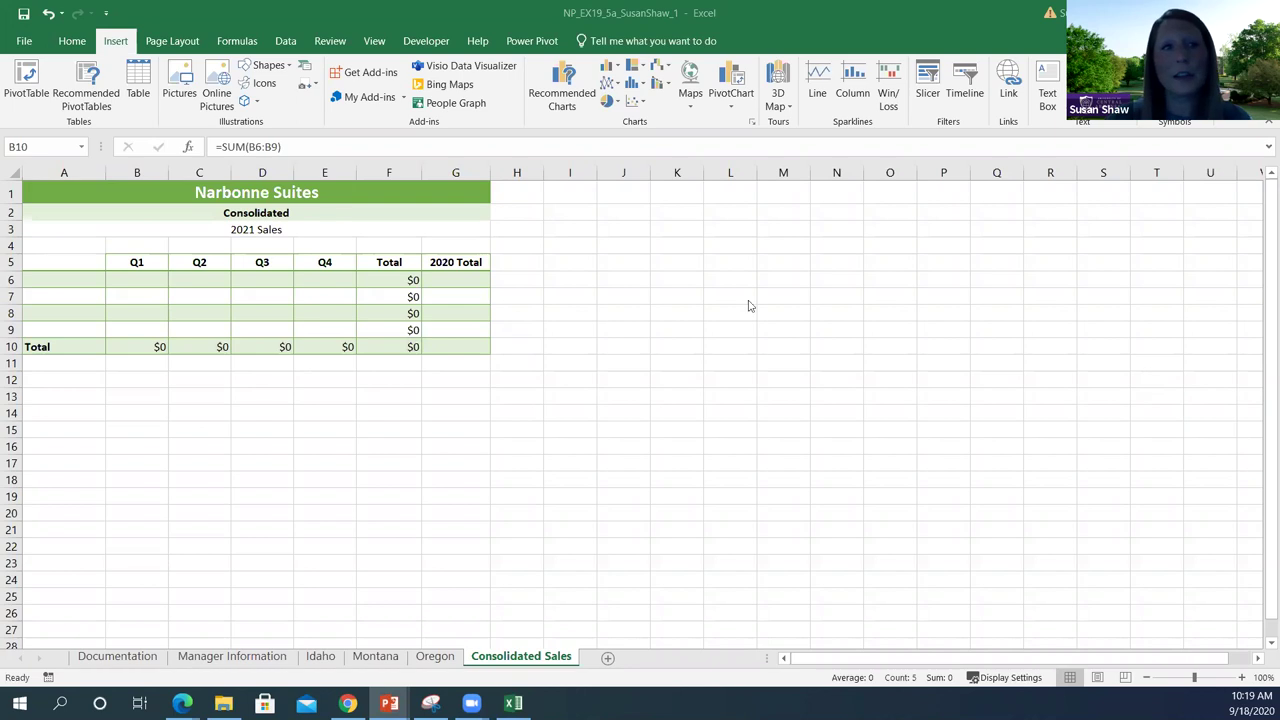
{"action": "left_click", "coordinate": [148, 346]}
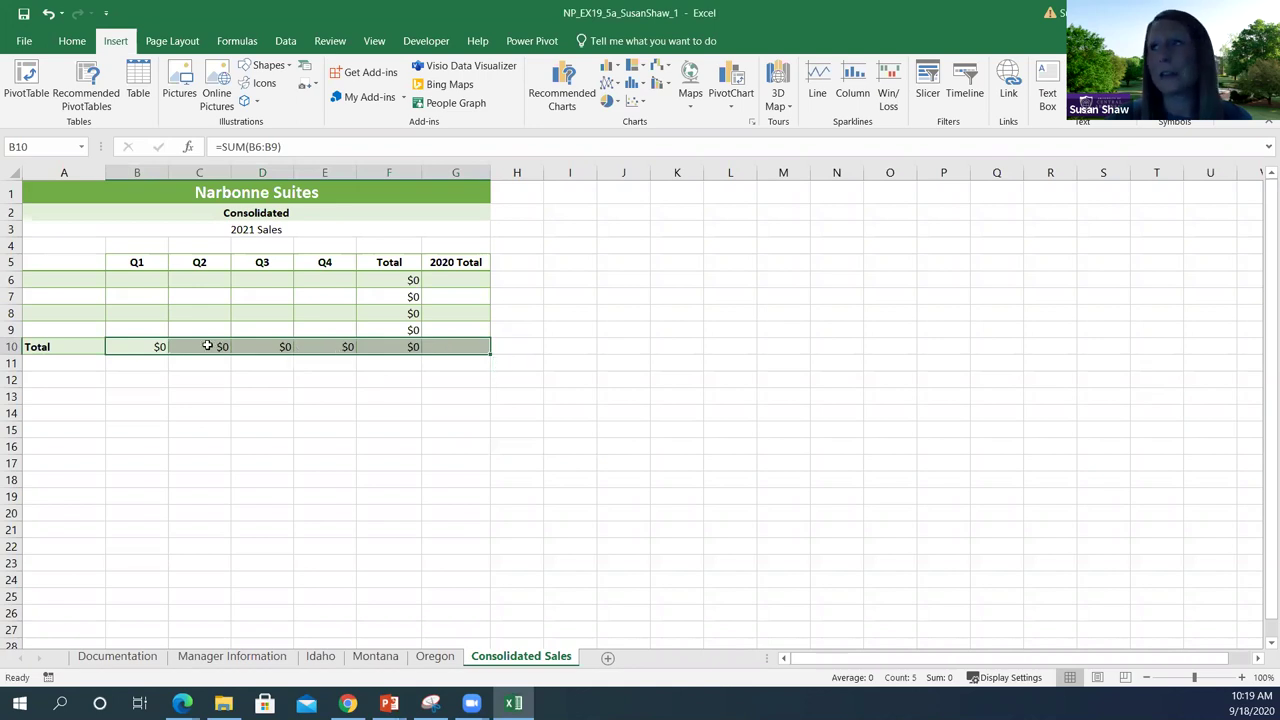
{"action": "left_click", "coordinate": [237, 41]}
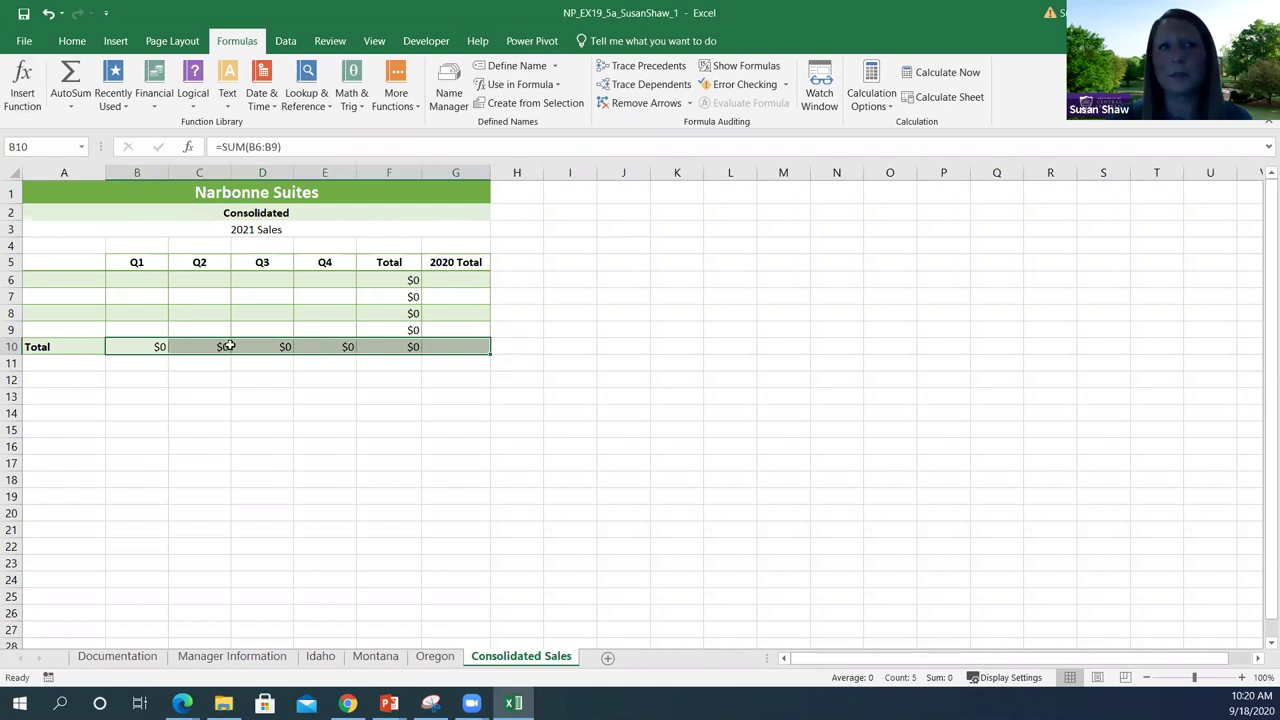
{"action": "left_click", "coordinate": [528, 67]}
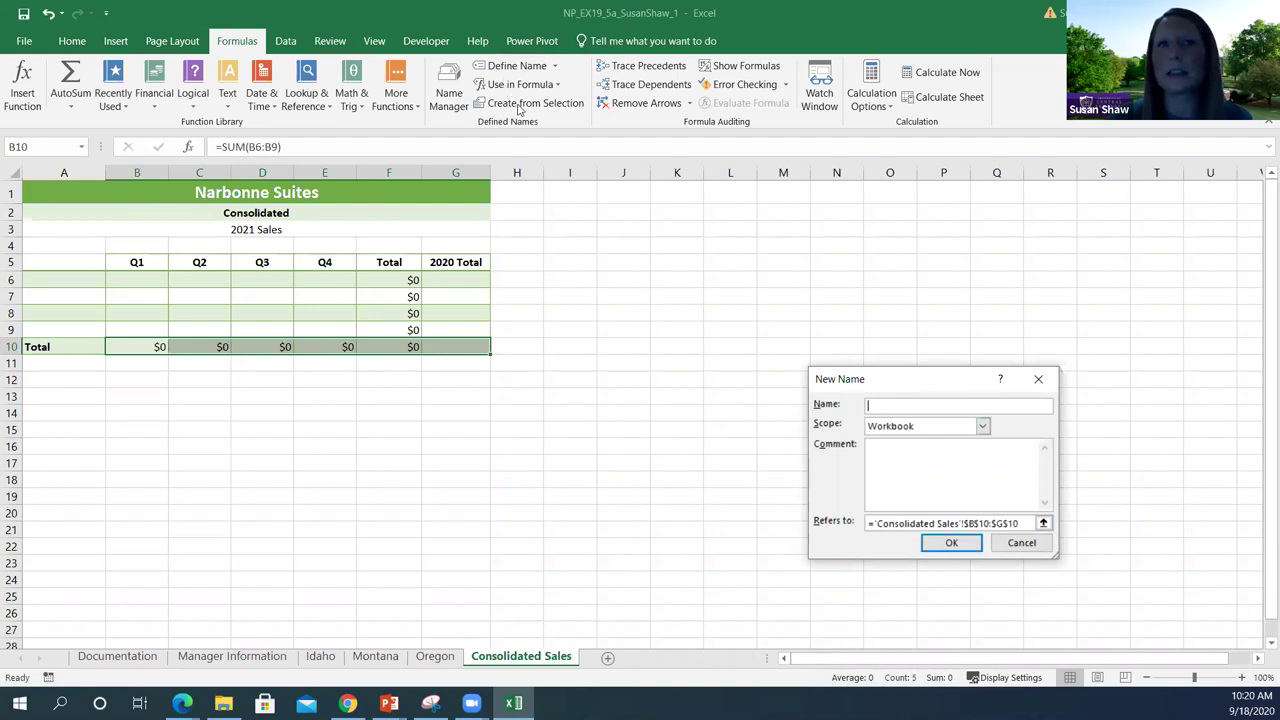
{"action": "left_click", "coordinate": [1039, 379]}
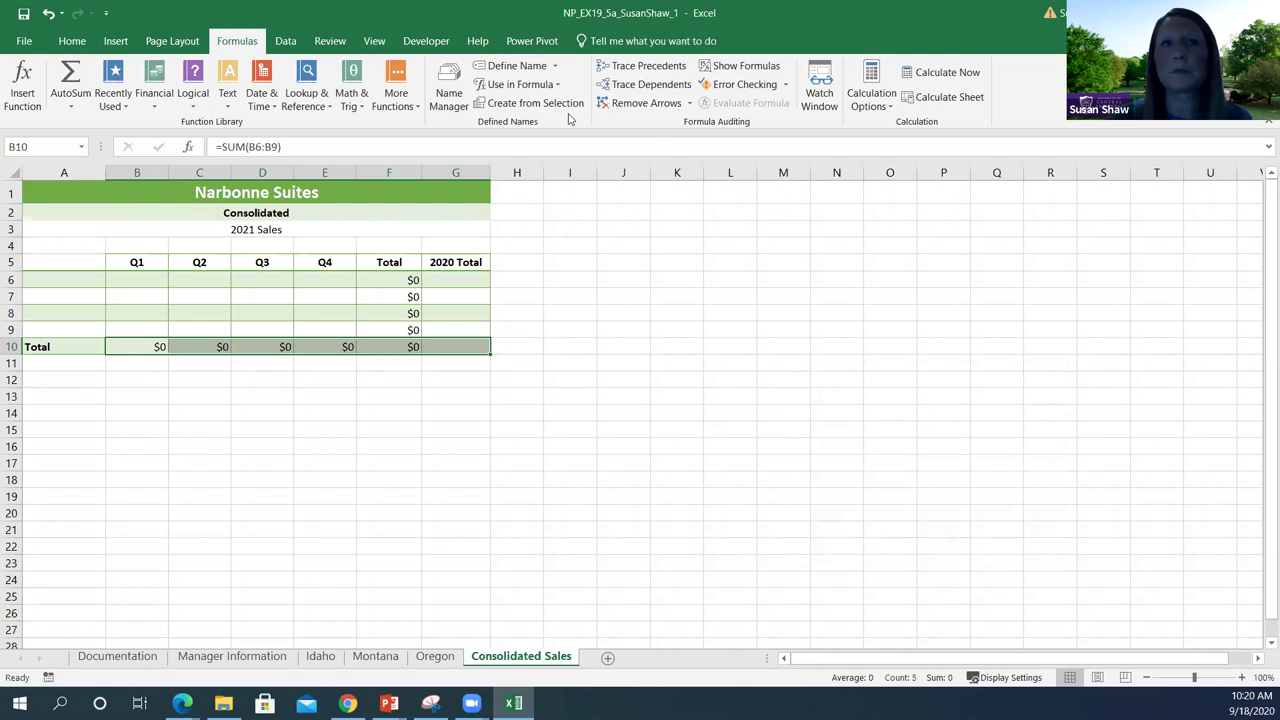
Examine the Create Names from Selection options for B10:G10 and for B10 alone, and the Use in Formula command.
{"action": "left_click", "coordinate": [540, 103]}
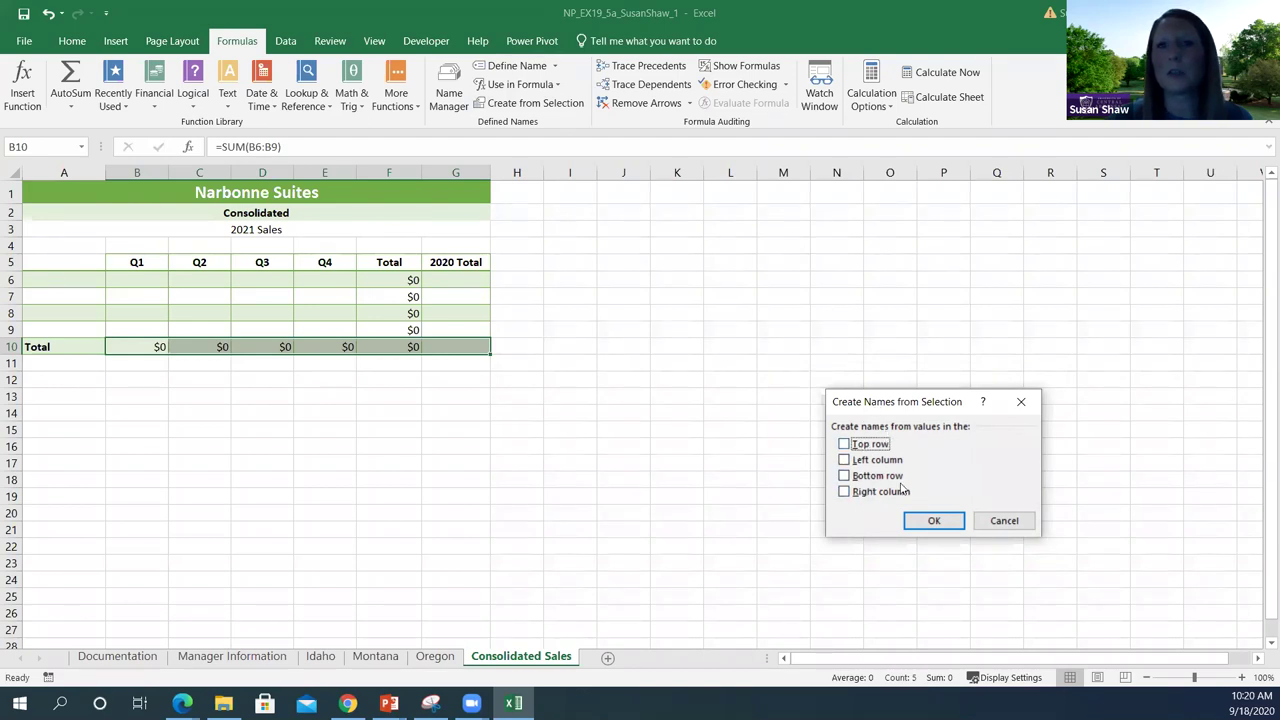
{"action": "left_click", "coordinate": [948, 522]}
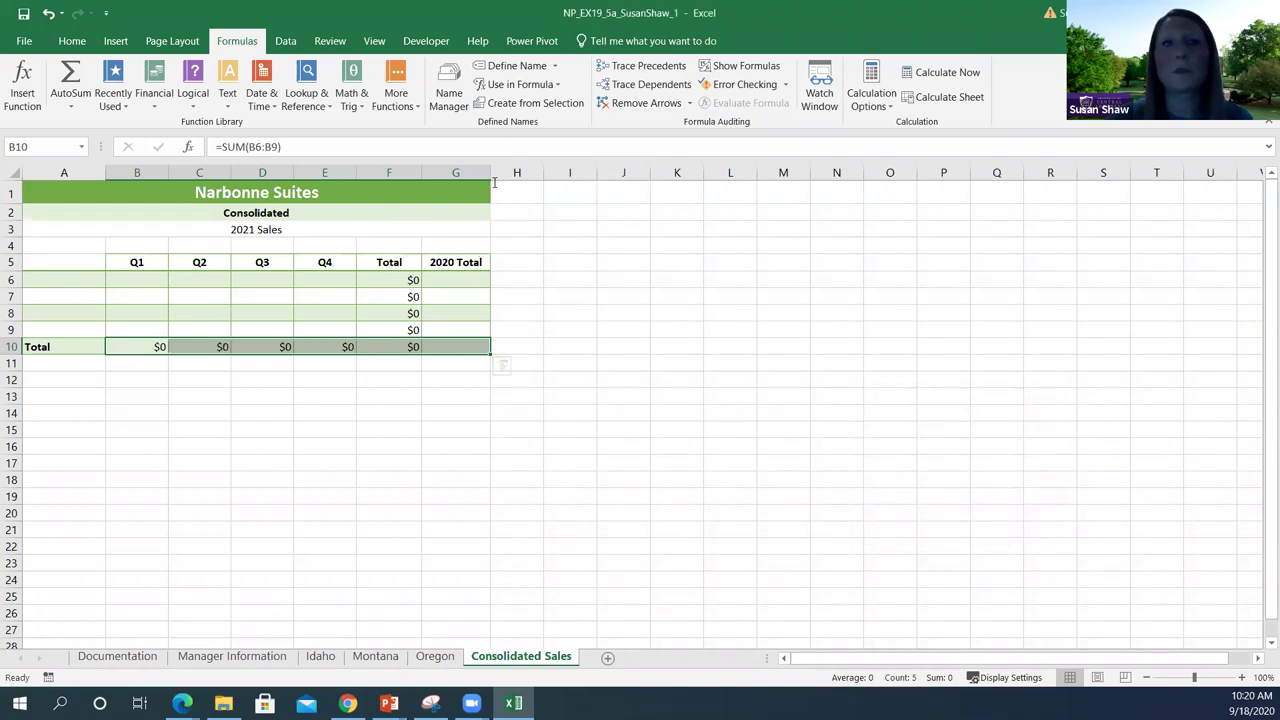
{"action": "left_click", "coordinate": [145, 345]}
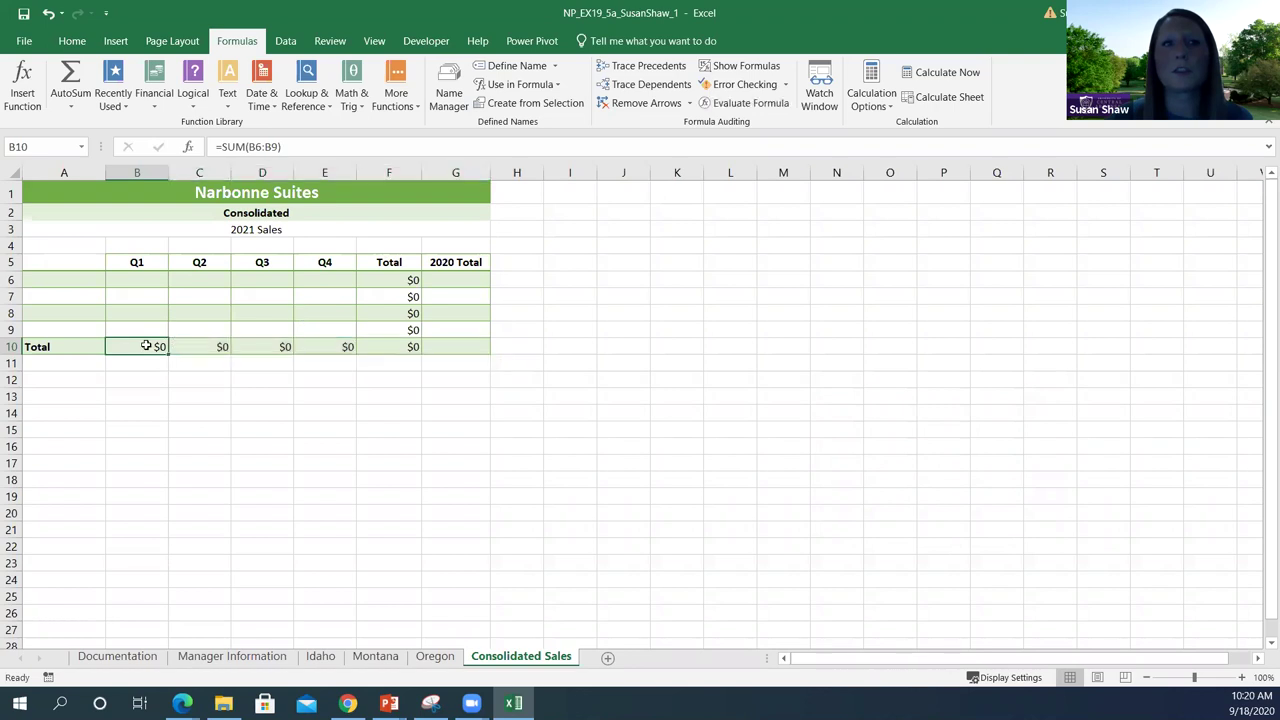
{"action": "left_click", "coordinate": [510, 104]}
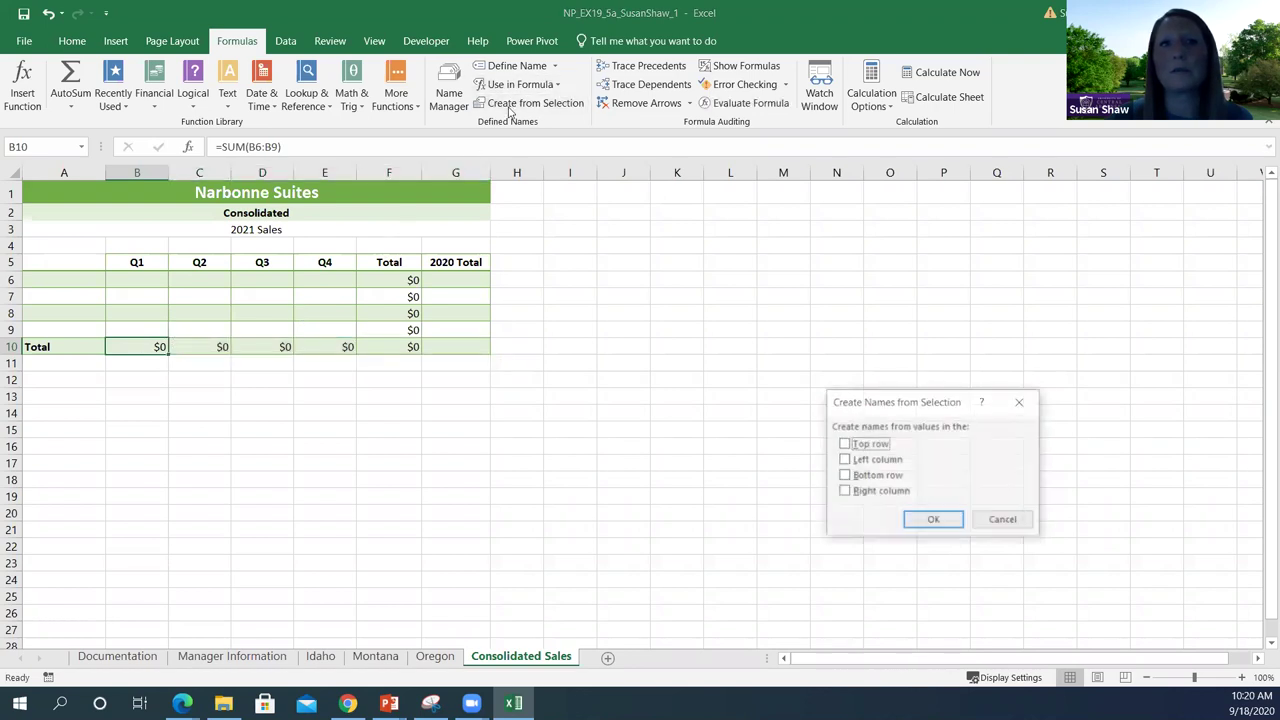
{"action": "left_click", "coordinate": [1003, 521]}
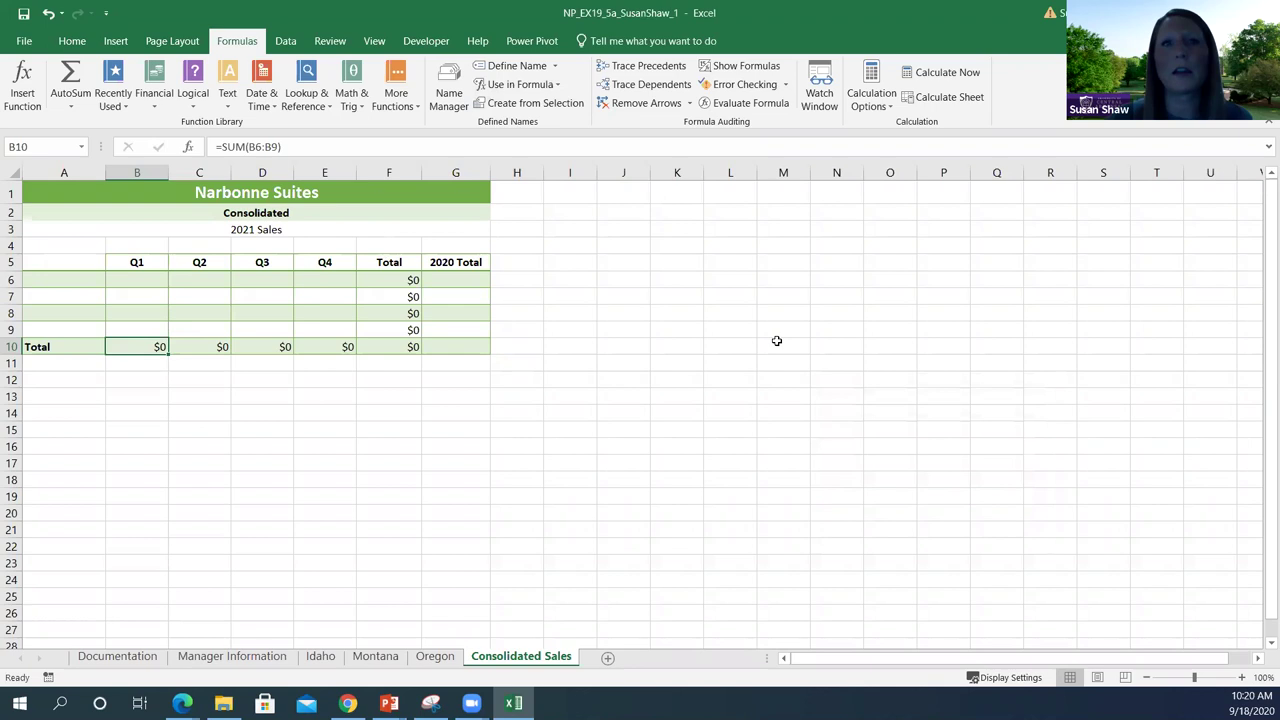
{"action": "left_click", "coordinate": [545, 85]}
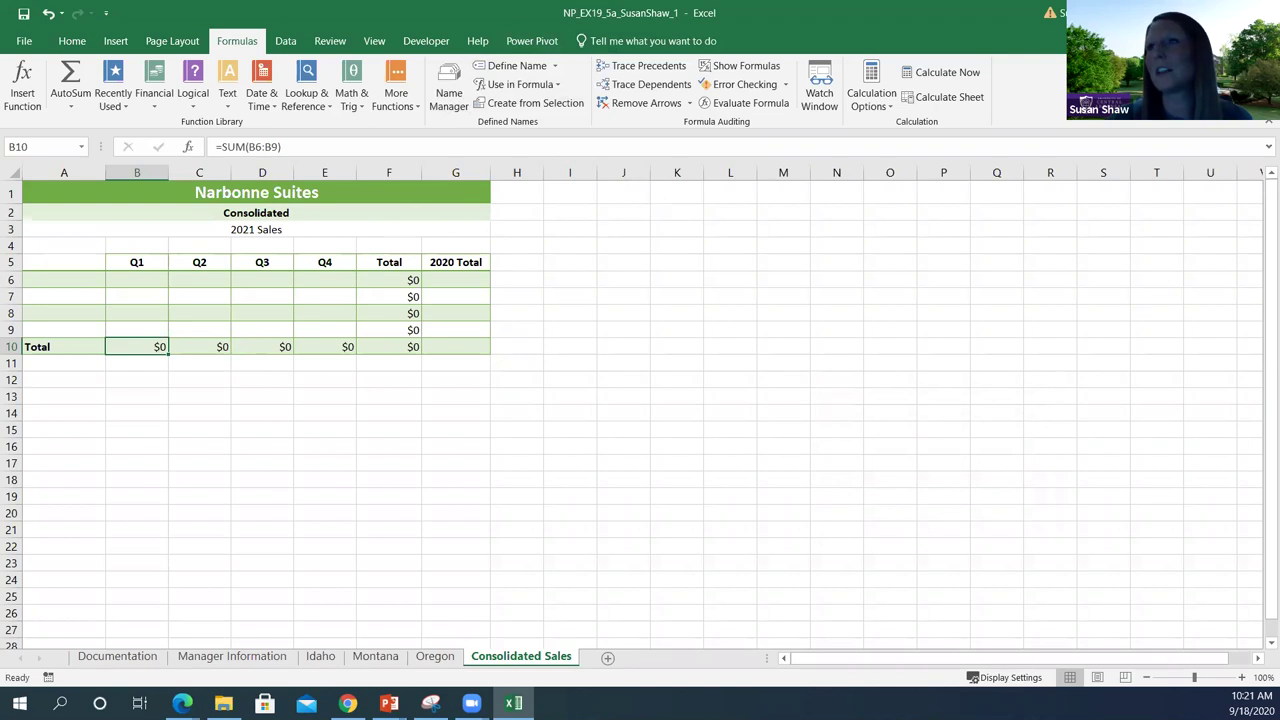
{"action": "left_click", "coordinate": [389, 703]}
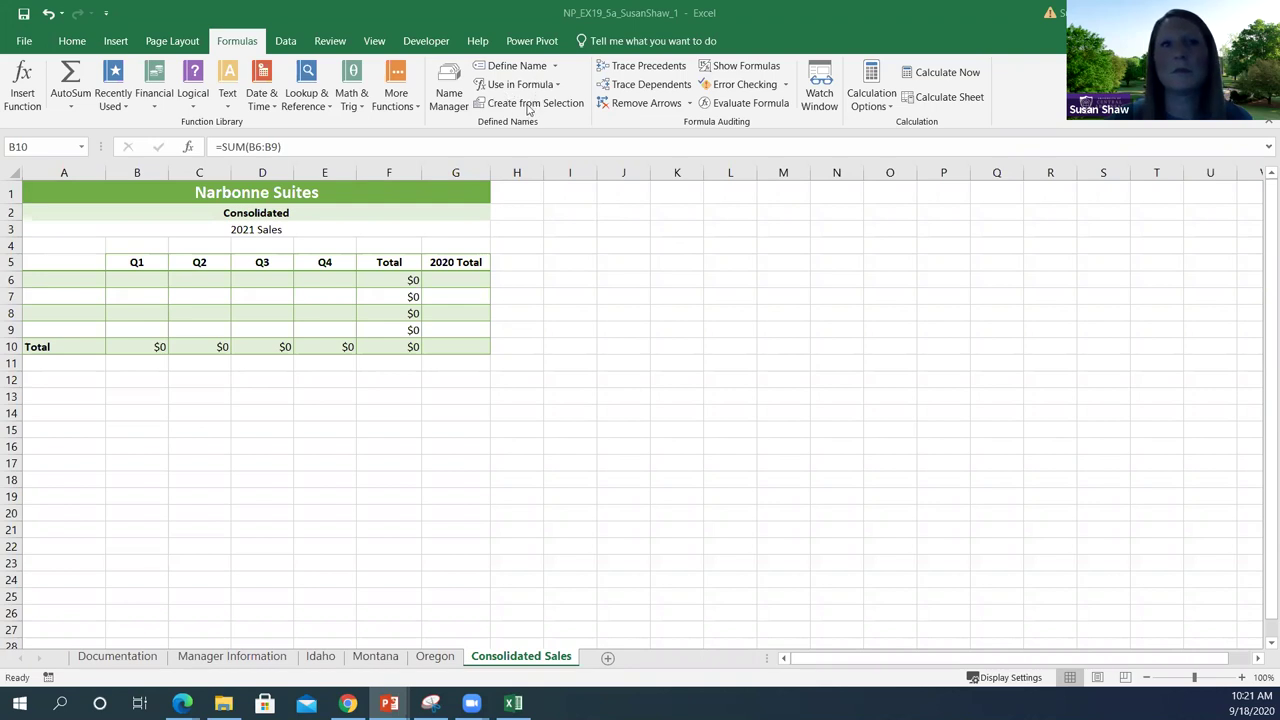
Rename the defined name Totals_2020 as Totals_2021 in the Name Manager.
{"action": "left_click_drag", "start_coordinate": [155, 344], "coordinate": [325, 342]}
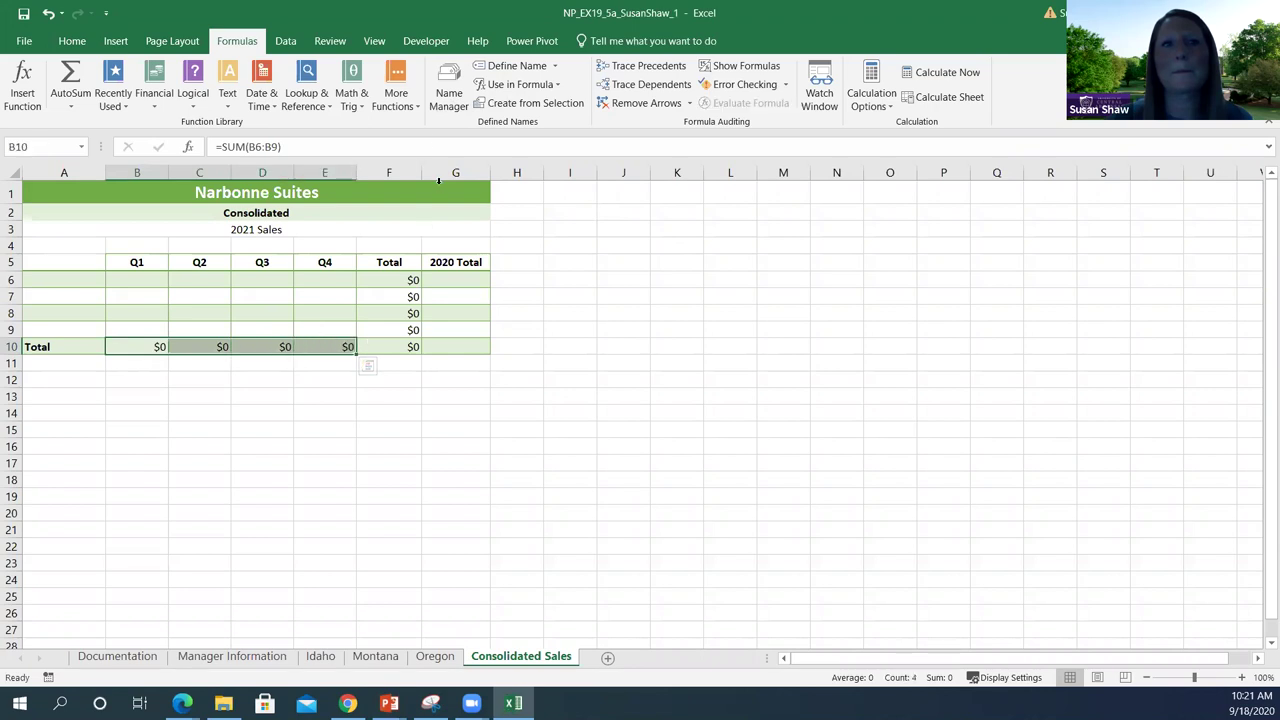
{"action": "left_click", "coordinate": [450, 108]}
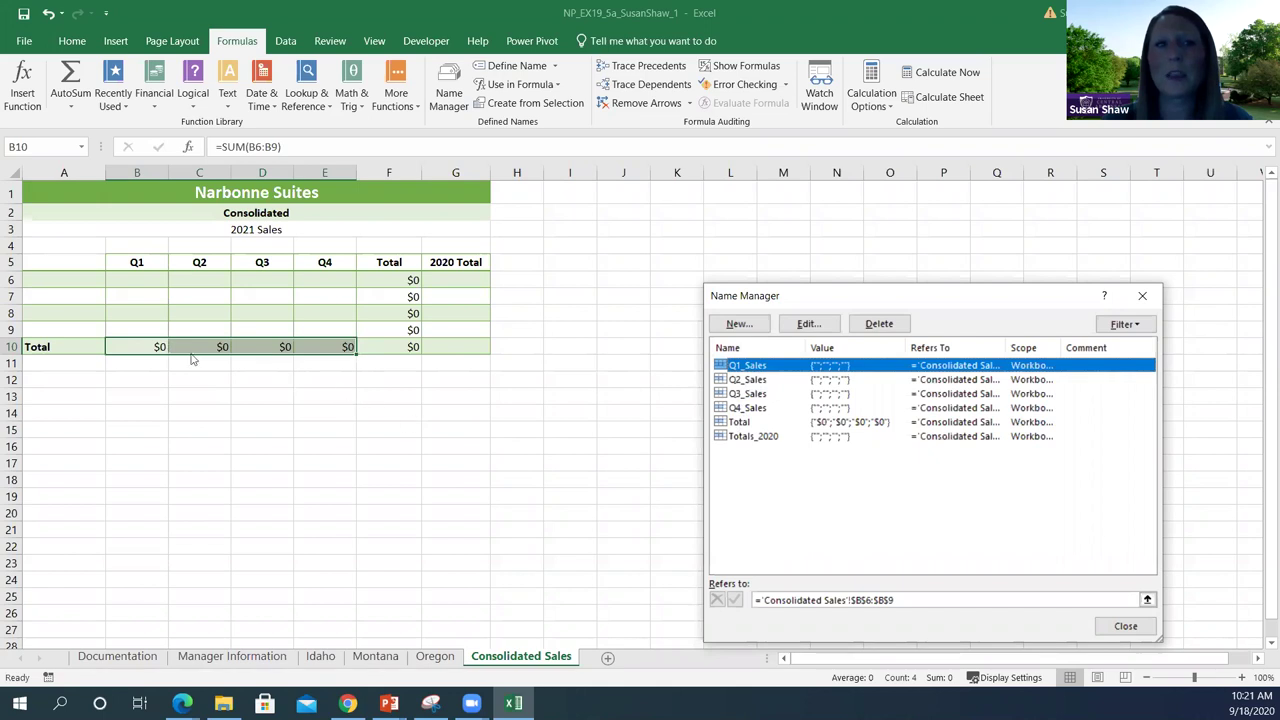
{"action": "left_click", "coordinate": [762, 442]}
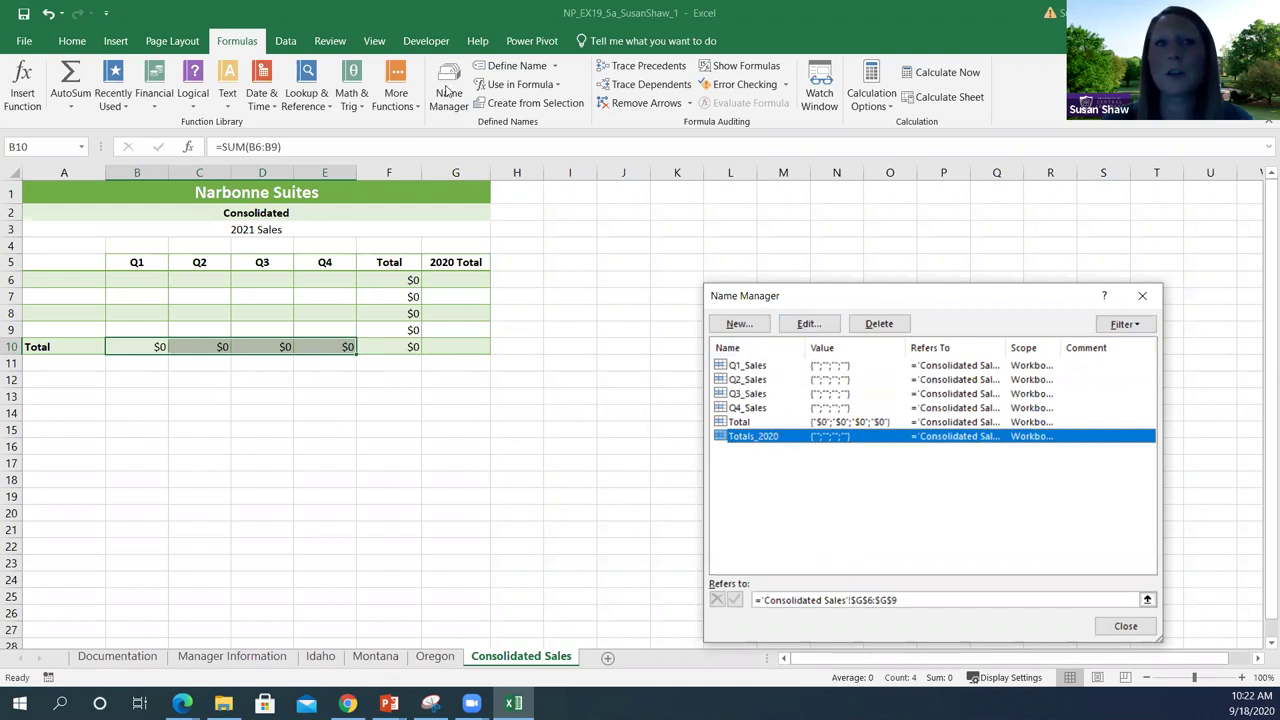
{"action": "left_click", "coordinate": [808, 323]}
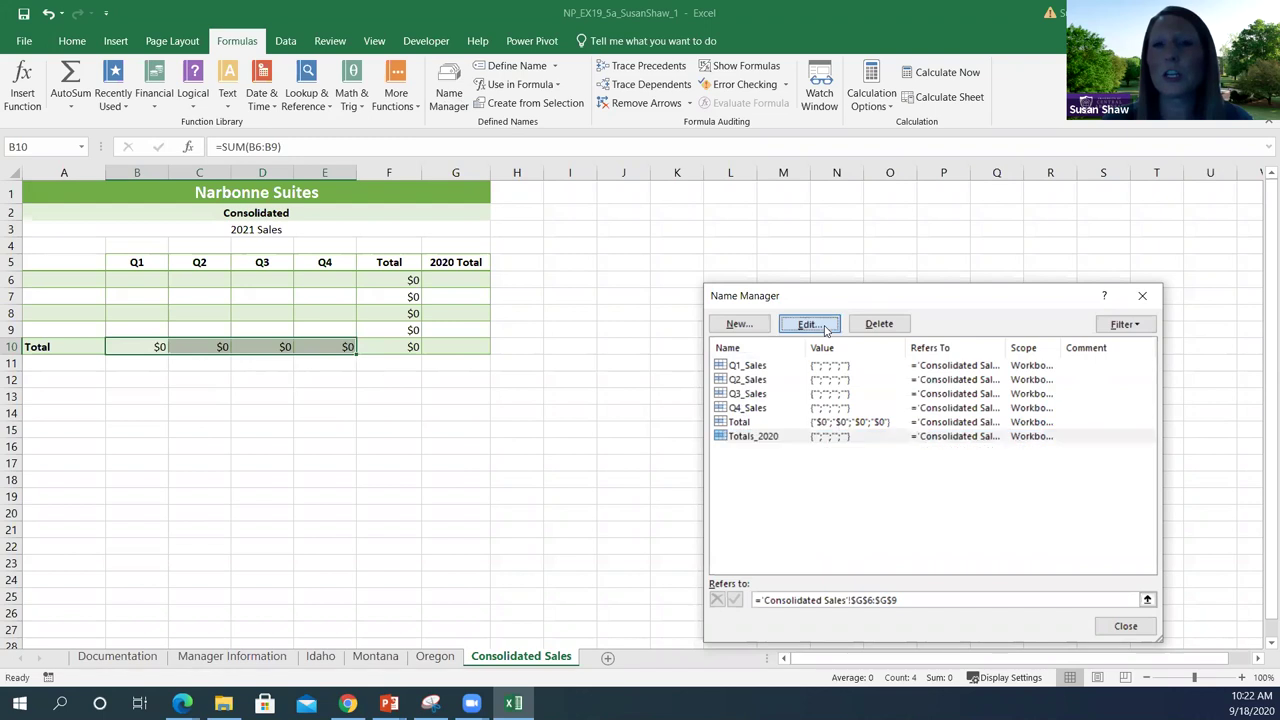
{"action": "left_click", "coordinate": [936, 407]}
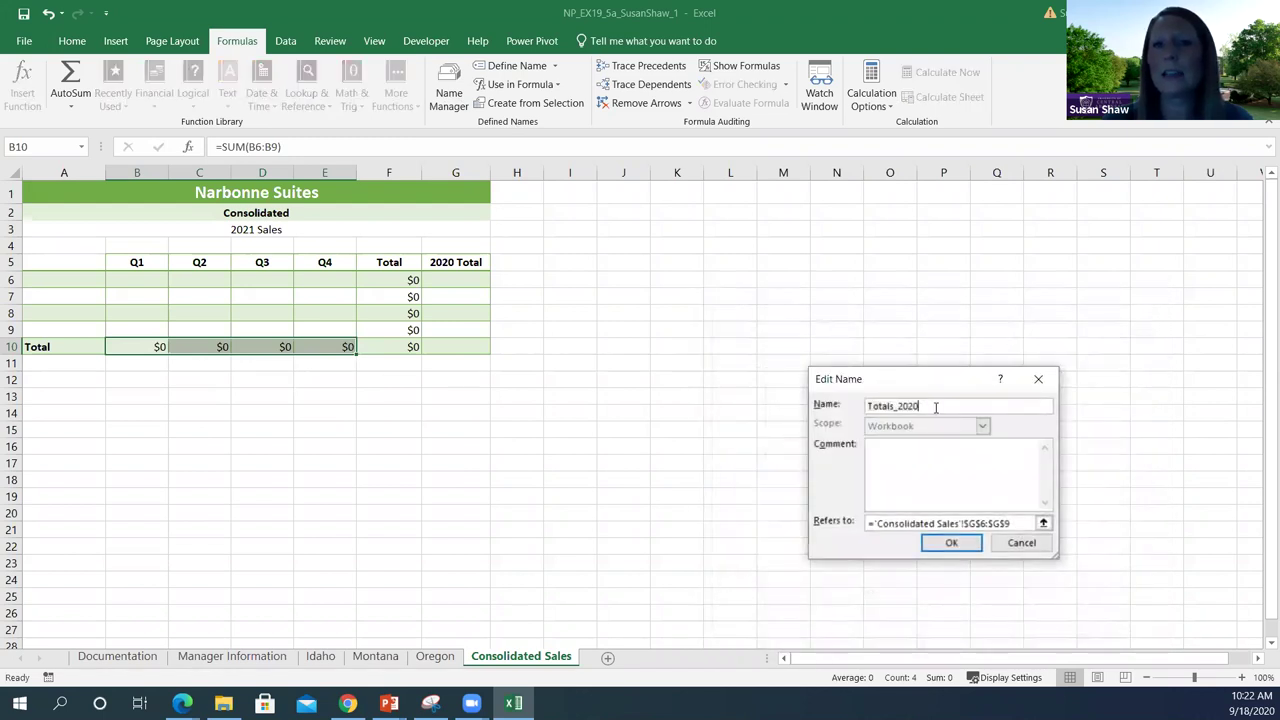
{"action": "key", "text": "BackSpace"}
{"action": "type", "text": "1"}
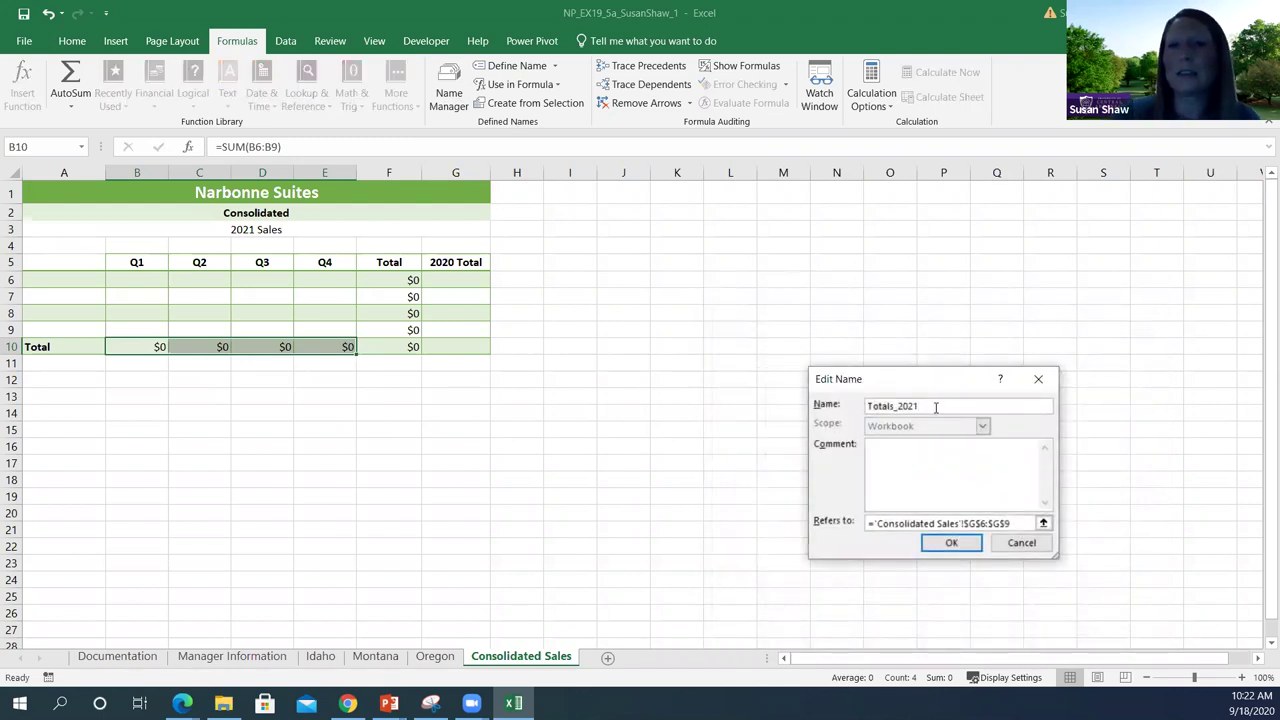
{"action": "left_click", "coordinate": [972, 544]}
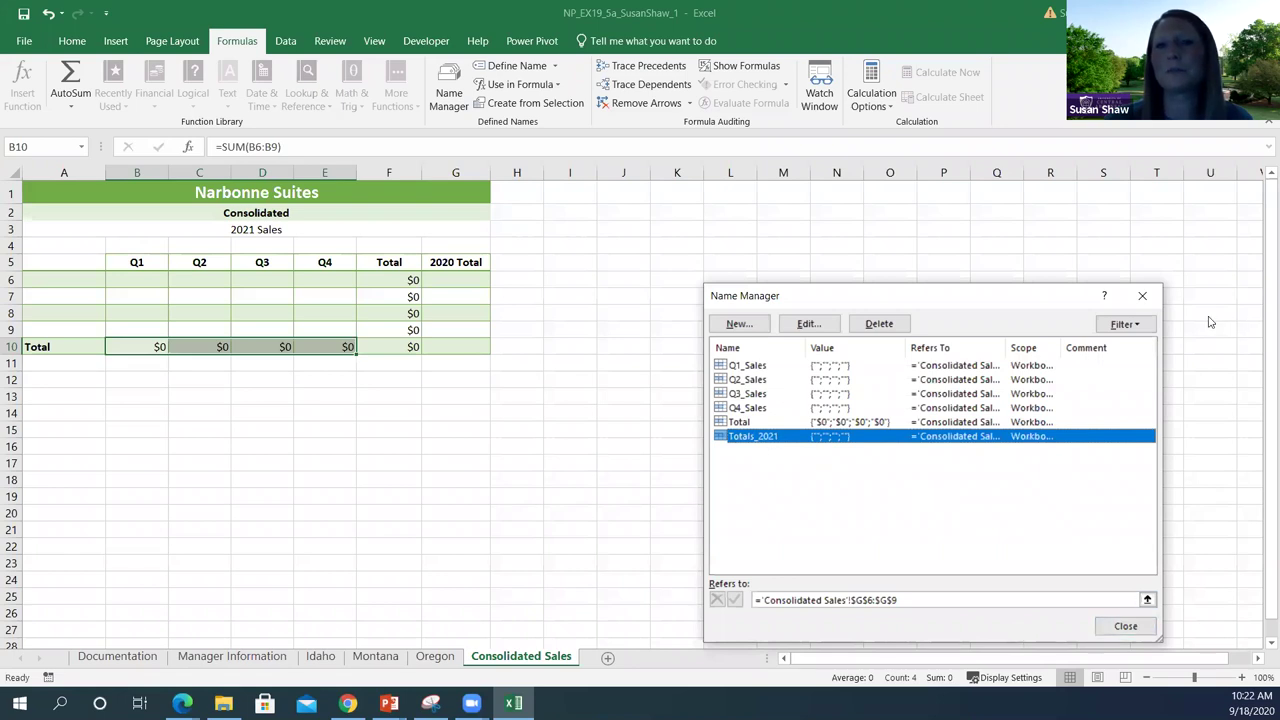
{"action": "left_click", "coordinate": [1142, 295]}
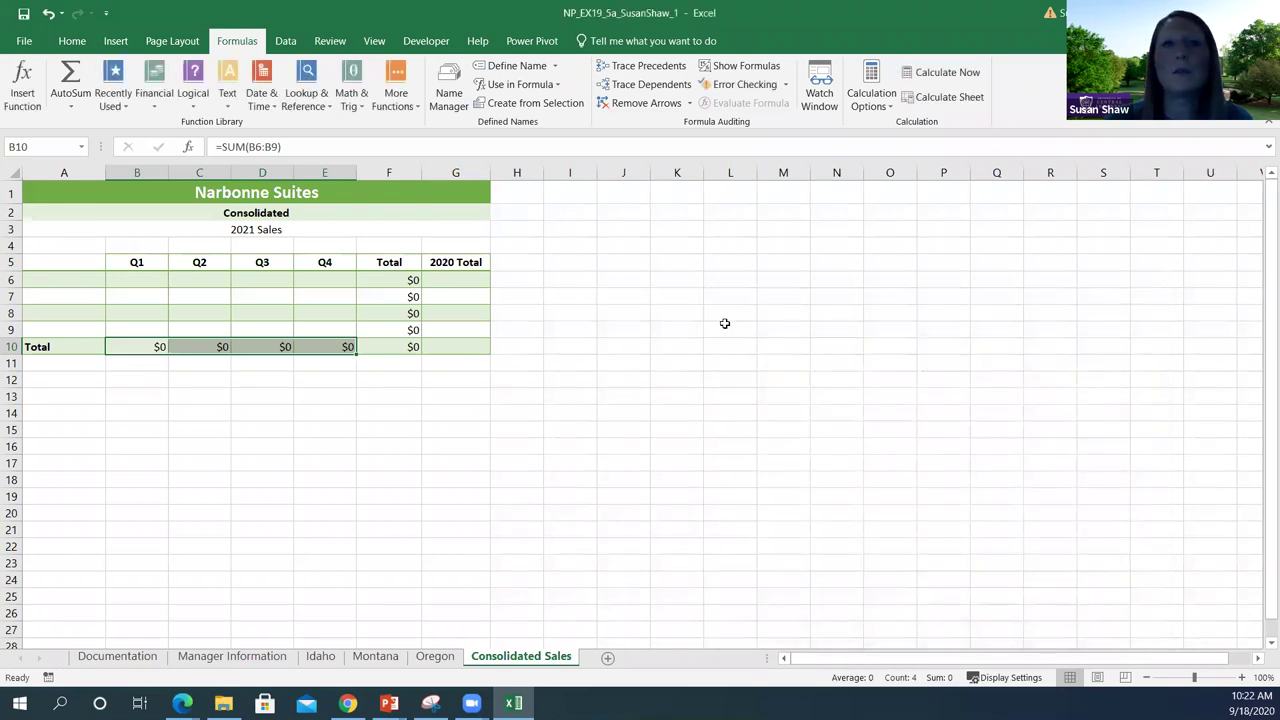
View the Manager Information sheet and return to the Consolidated Sales sheet.
{"action": "left_click", "coordinate": [325, 395]}
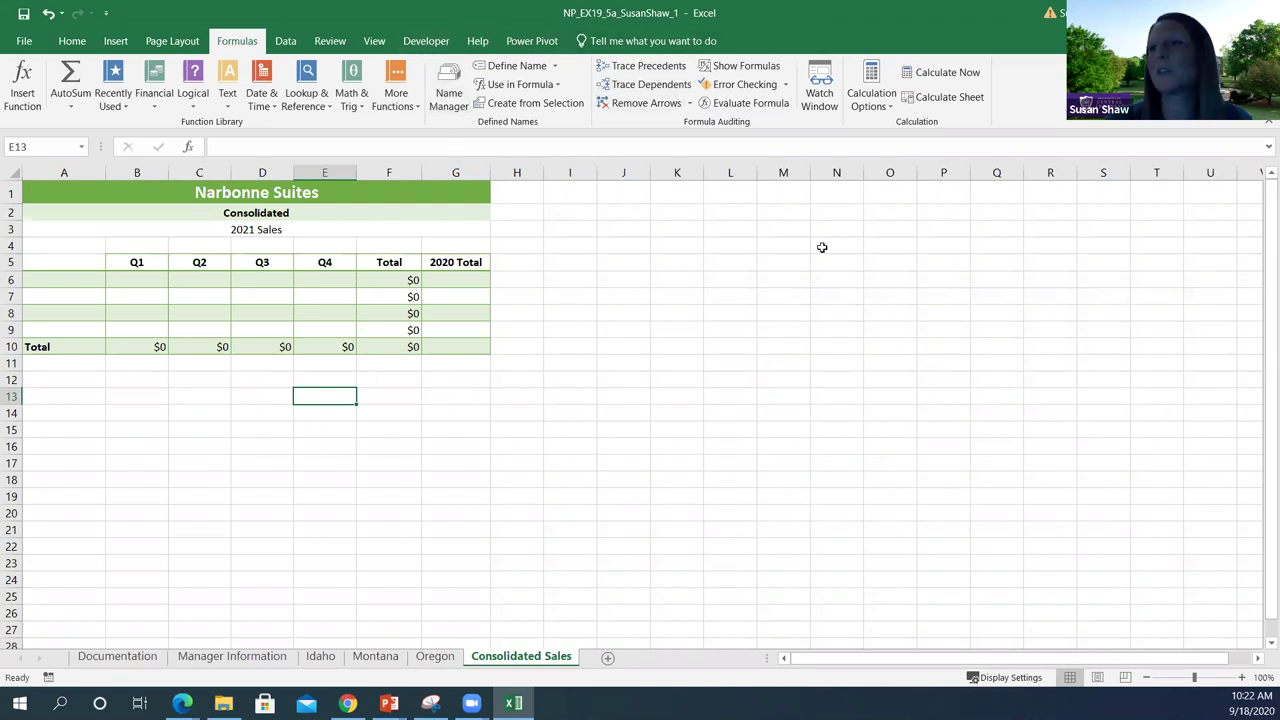
{"action": "left_click", "coordinate": [389, 703]}
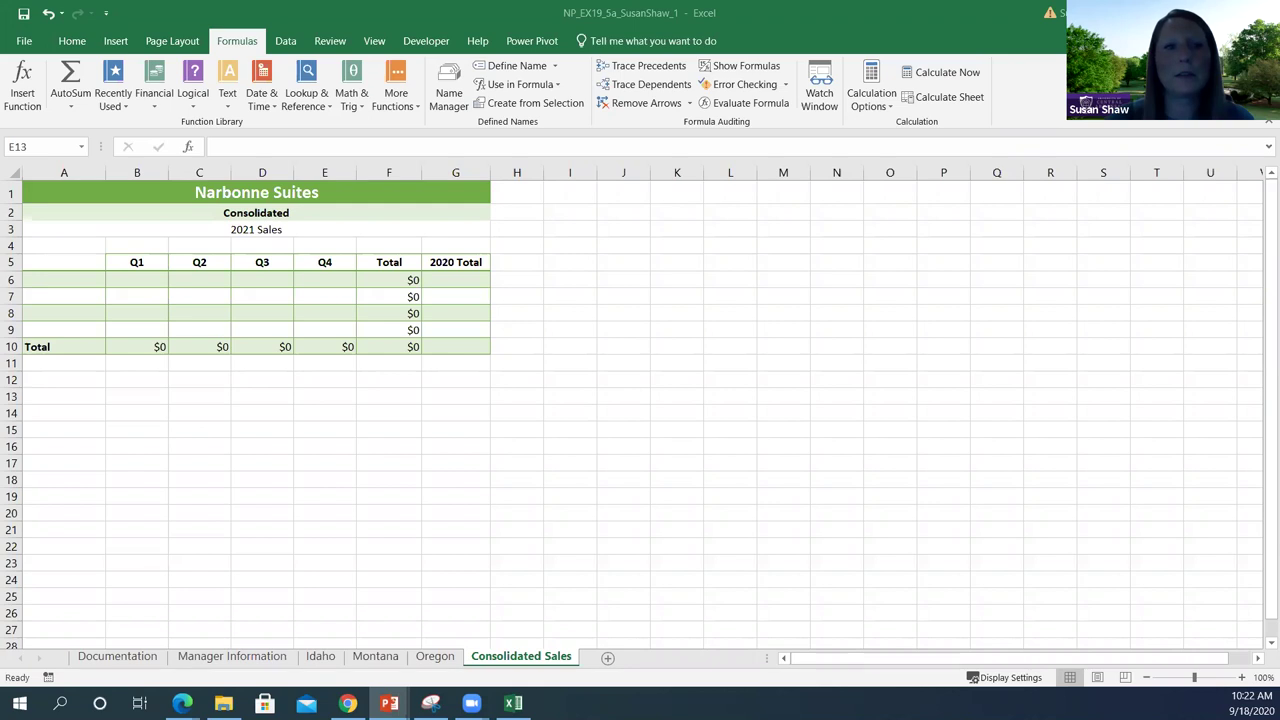
{"action": "left_click", "coordinate": [228, 658]}
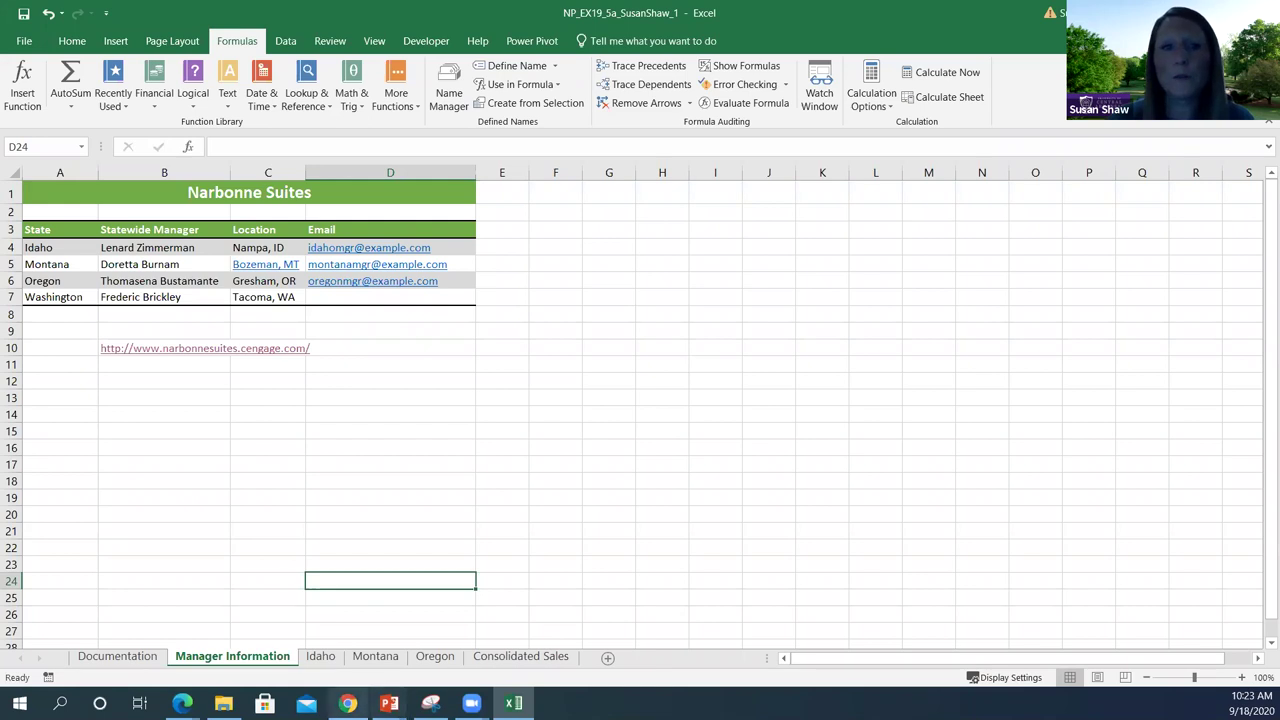
{"action": "mouse_move", "coordinate": [223, 703]}
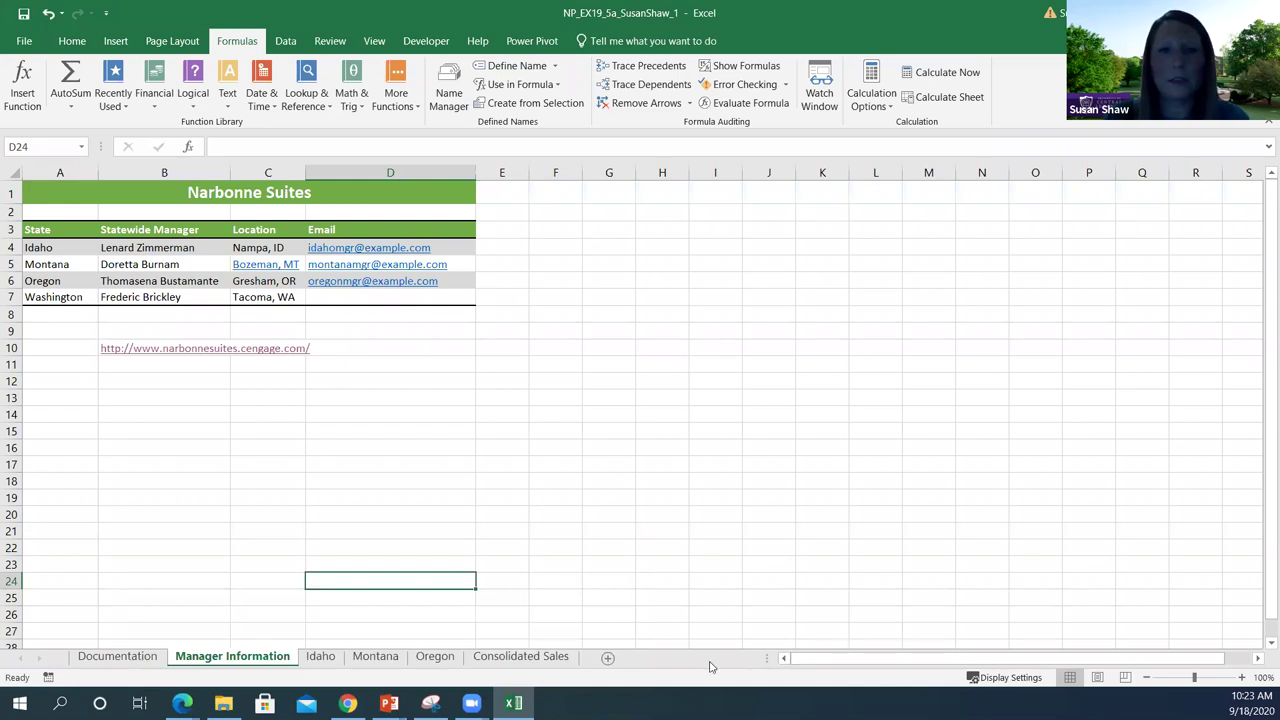
{"action": "left_click", "coordinate": [537, 664]}
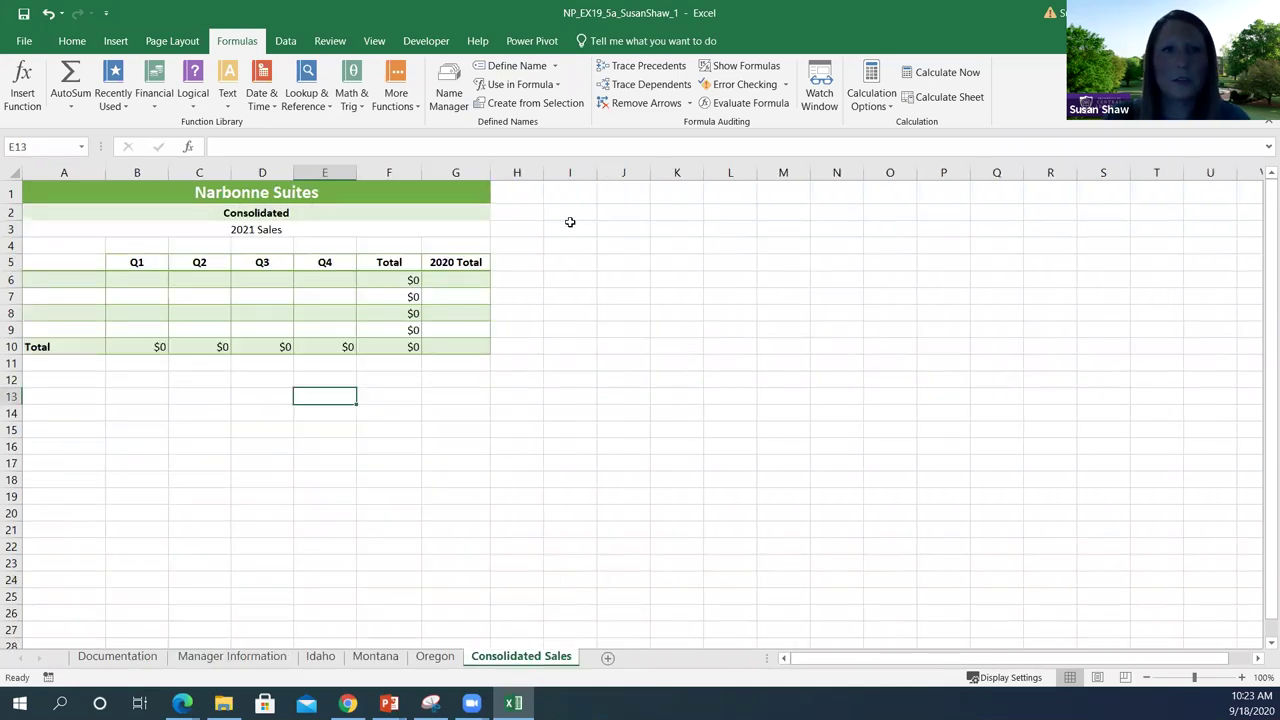
Open the Support_EX19_5a_2020_Sales workbook, enable editing, and place its window beside the 2021 Consolidated Sales sheet.
{"action": "left_click", "coordinate": [466, 285]}
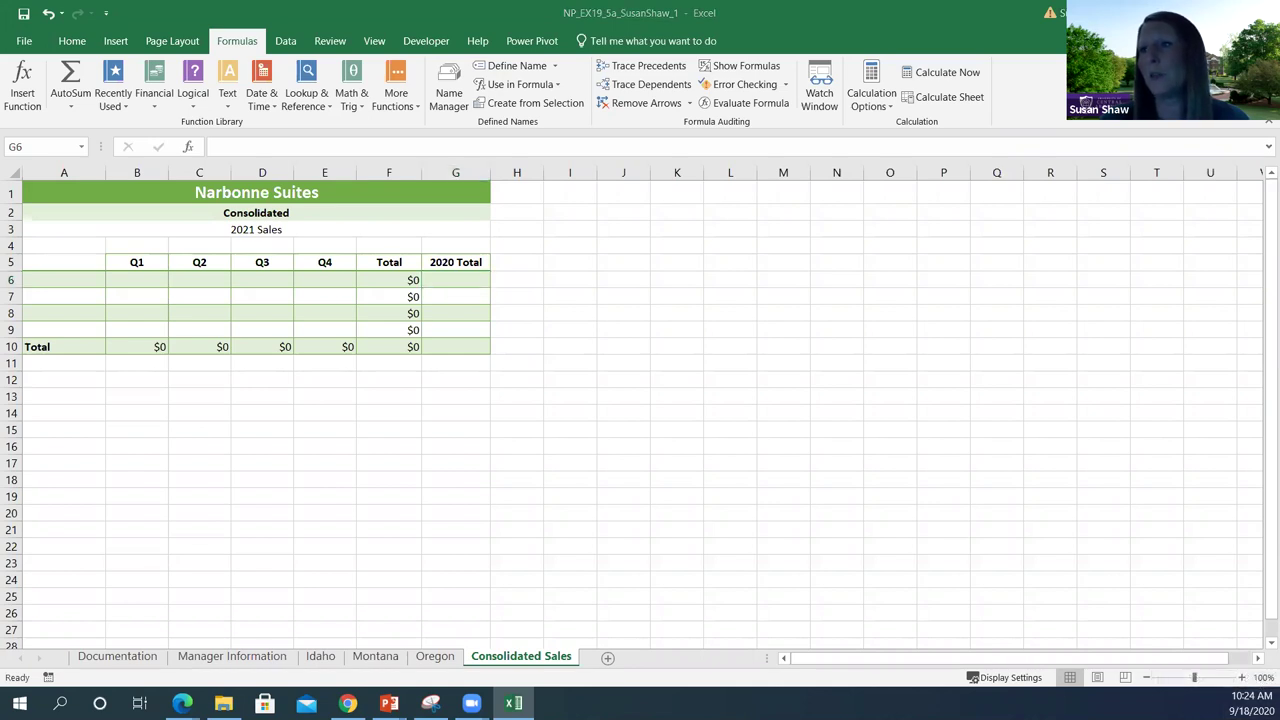
{"action": "left_click", "coordinate": [223, 703]}
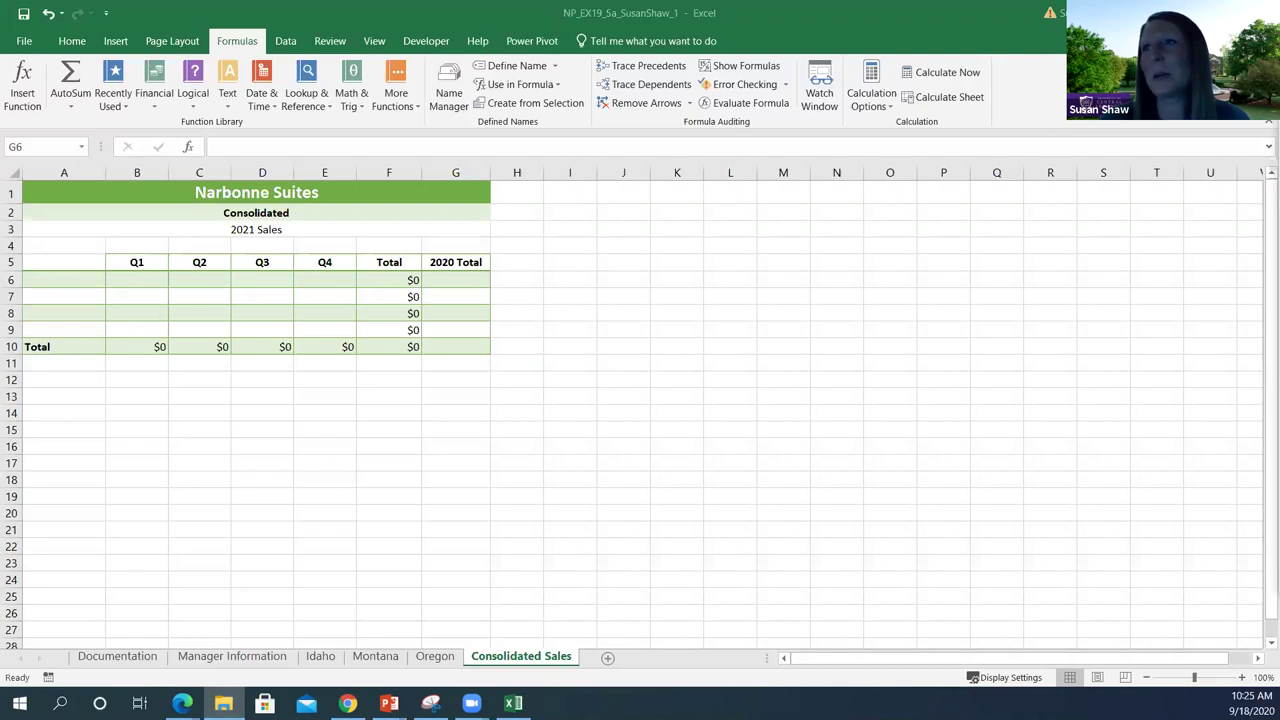
{"action": "key", "text": "alt+Tab"}
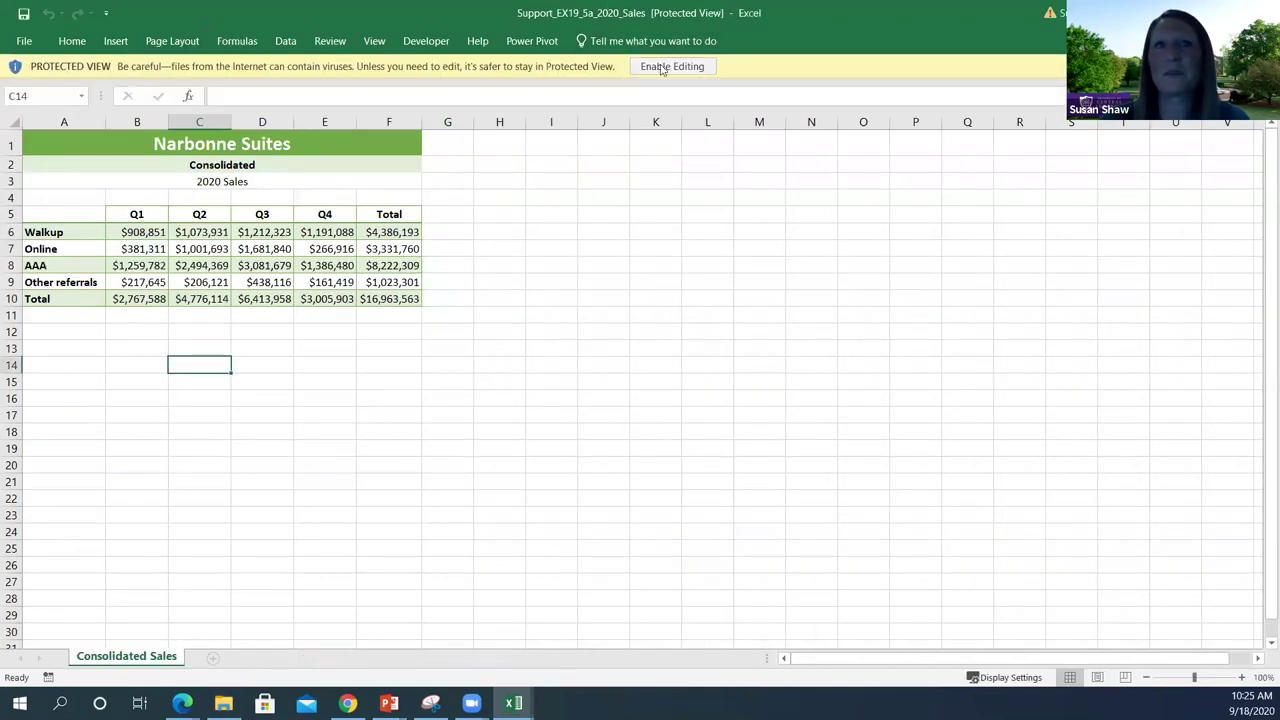
{"action": "left_click", "coordinate": [662, 67]}
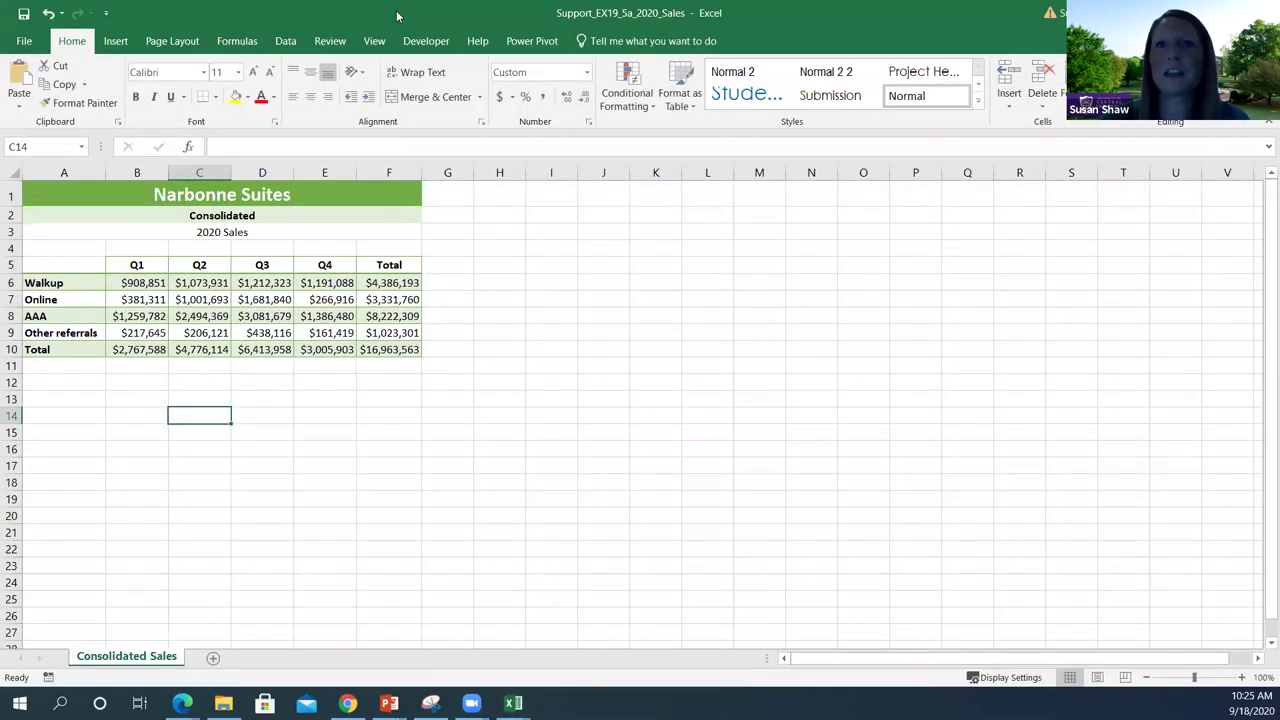
{"action": "left_click_drag", "start_coordinate": [396, 10], "coordinate": [980, 37]}
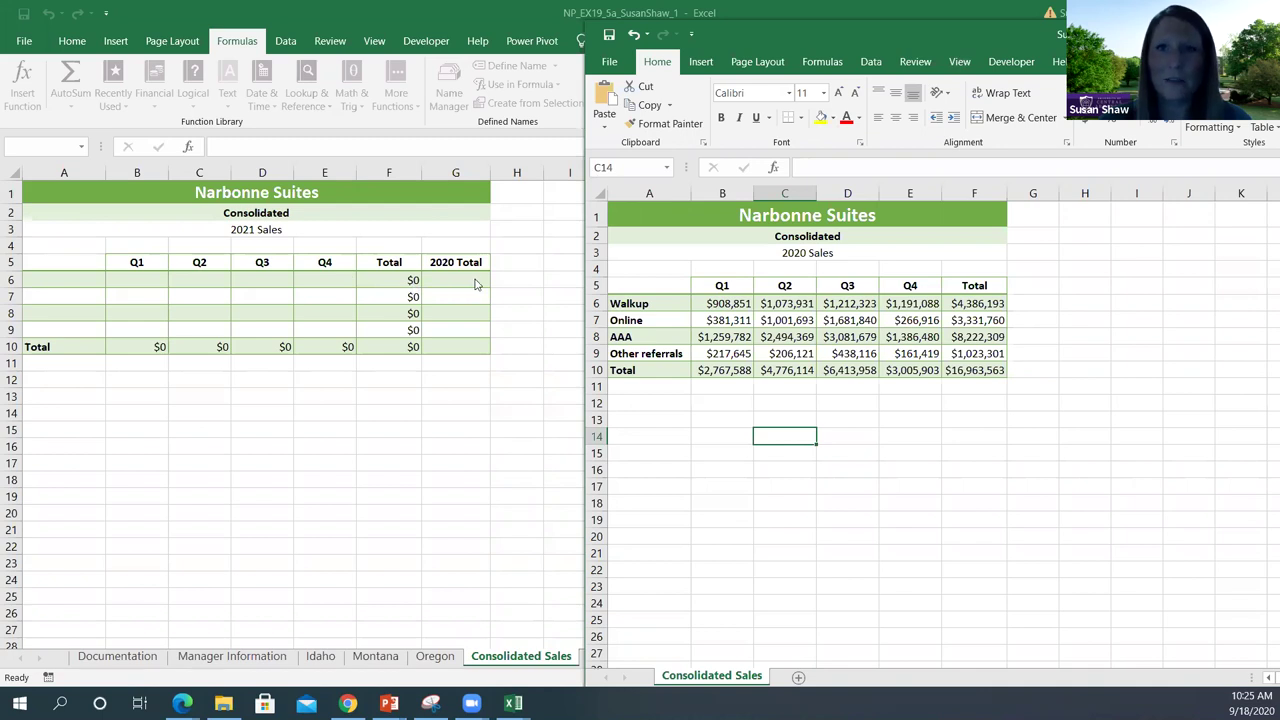
Link cell G6 under 2020 Total to the Walkup total in cell F6 of the Support_EX19_5a_2020_Sales workbook.
{"action": "left_click", "coordinate": [988, 304]}
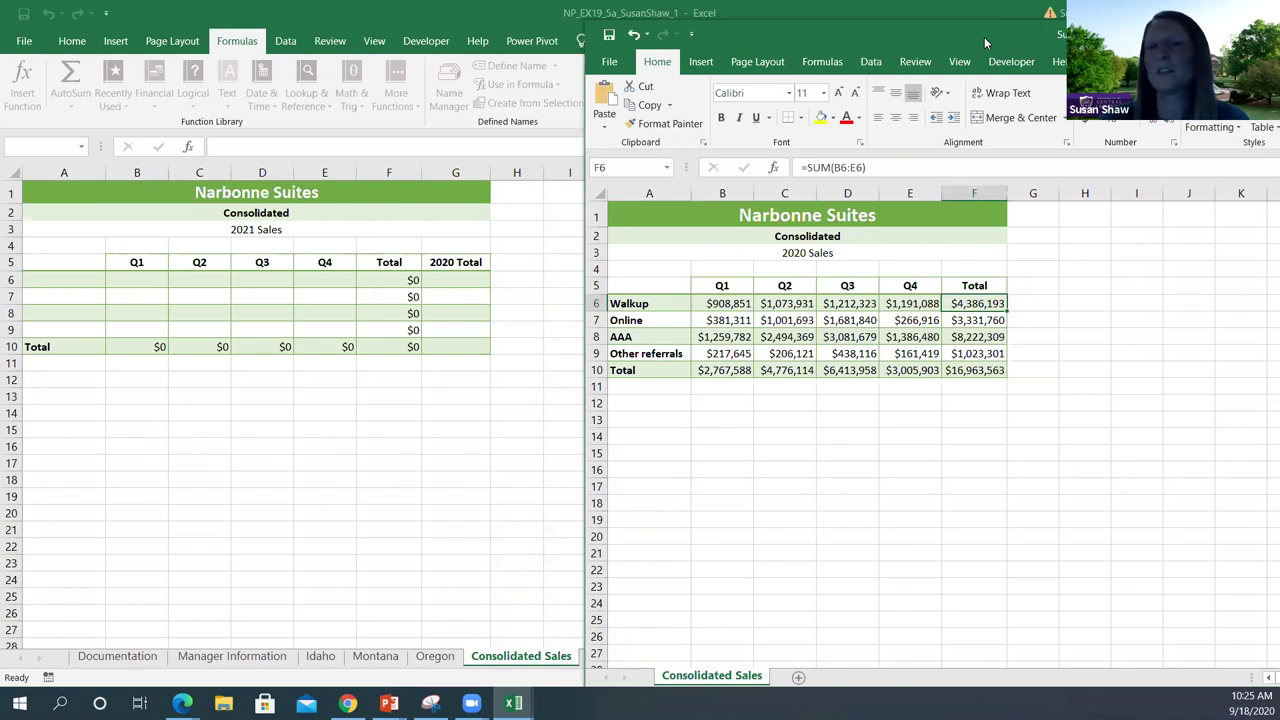
{"action": "left_click_drag", "start_coordinate": [984, 37], "coordinate": [1040, 290]}
{"action": "left_click", "coordinate": [450, 281]}
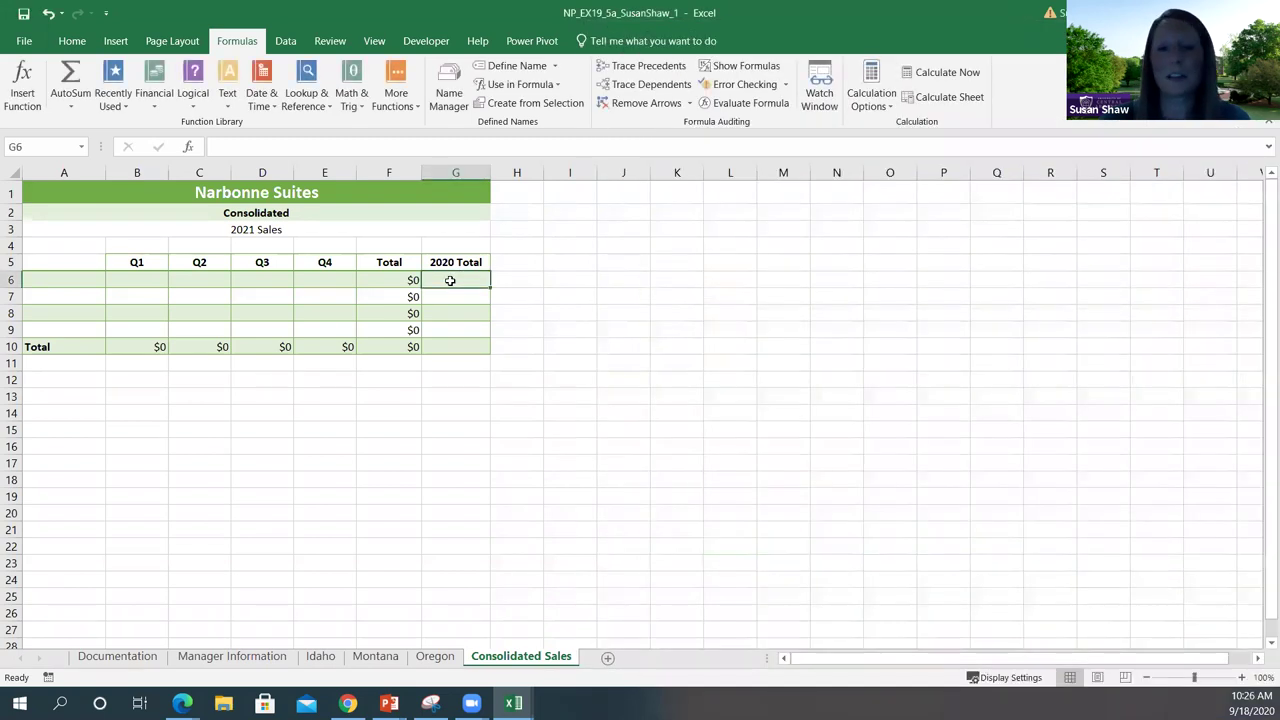
{"action": "type", "text": "="}
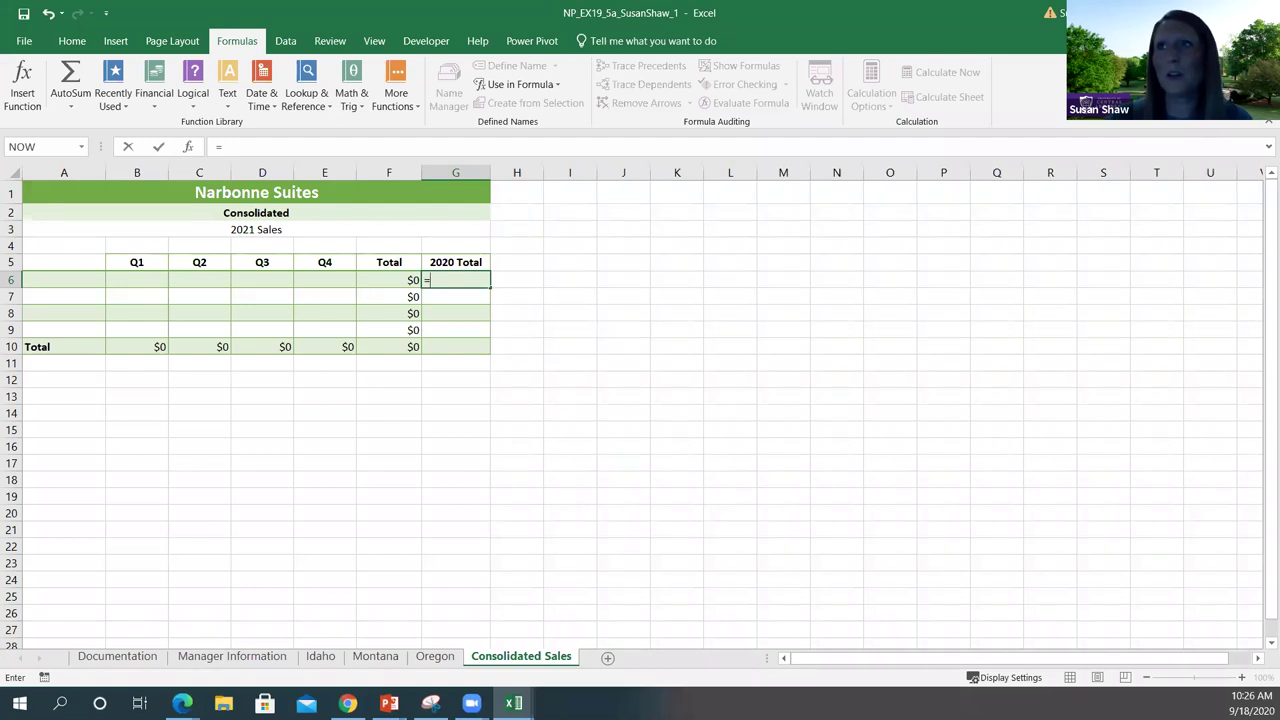
{"action": "key", "text": "alt+Tab"}
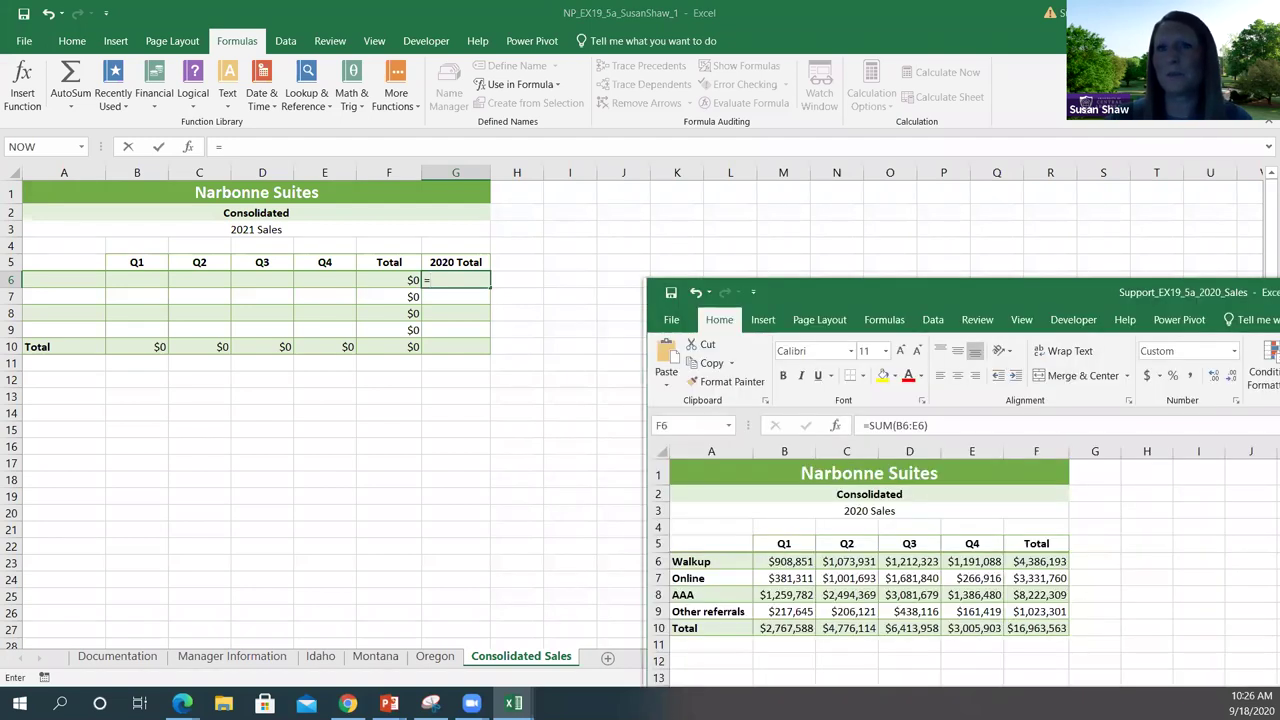
{"action": "left_click_drag", "start_coordinate": [900, 292], "coordinate": [954, 208]}
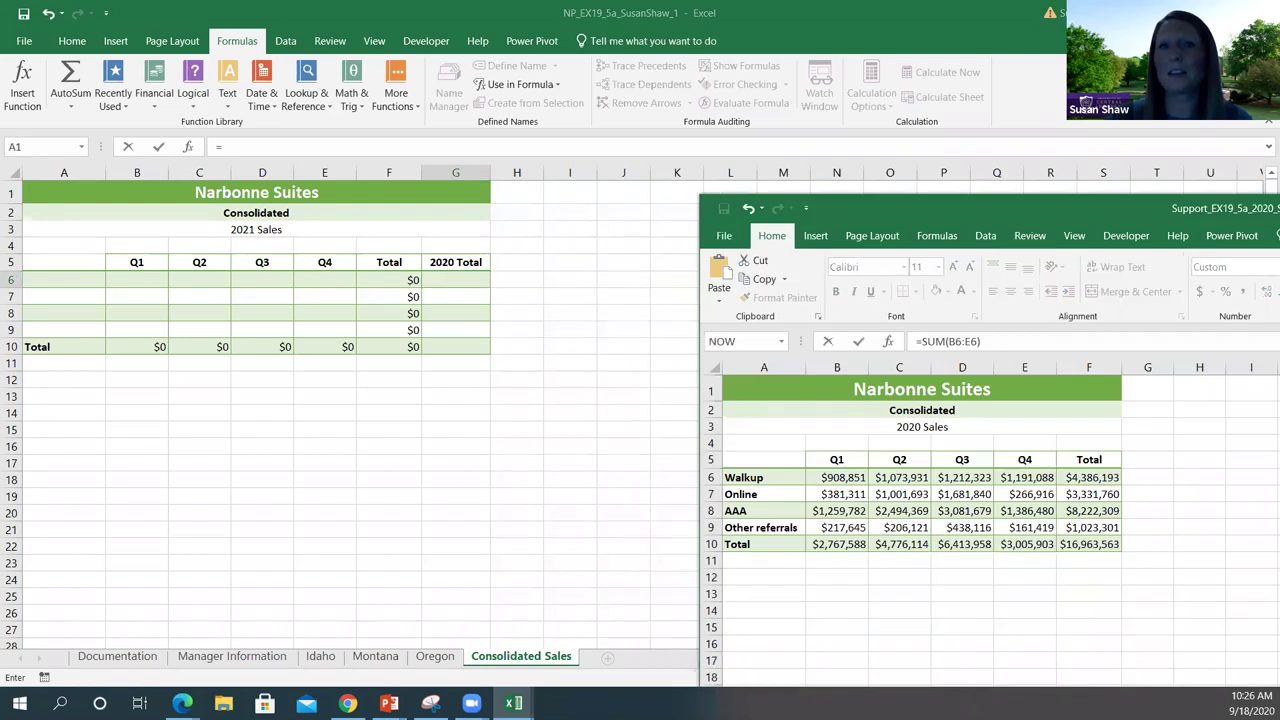
{"action": "left_click", "coordinate": [1092, 478]}
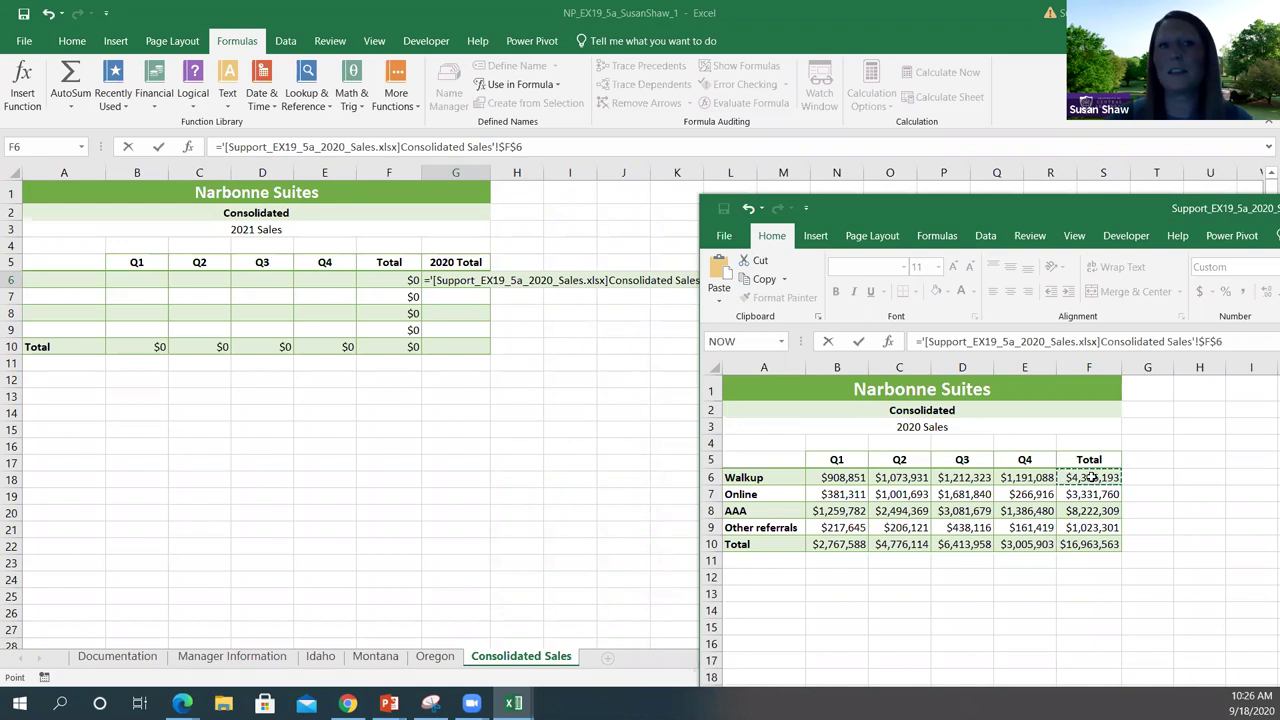
{"action": "key", "text": "Return"}
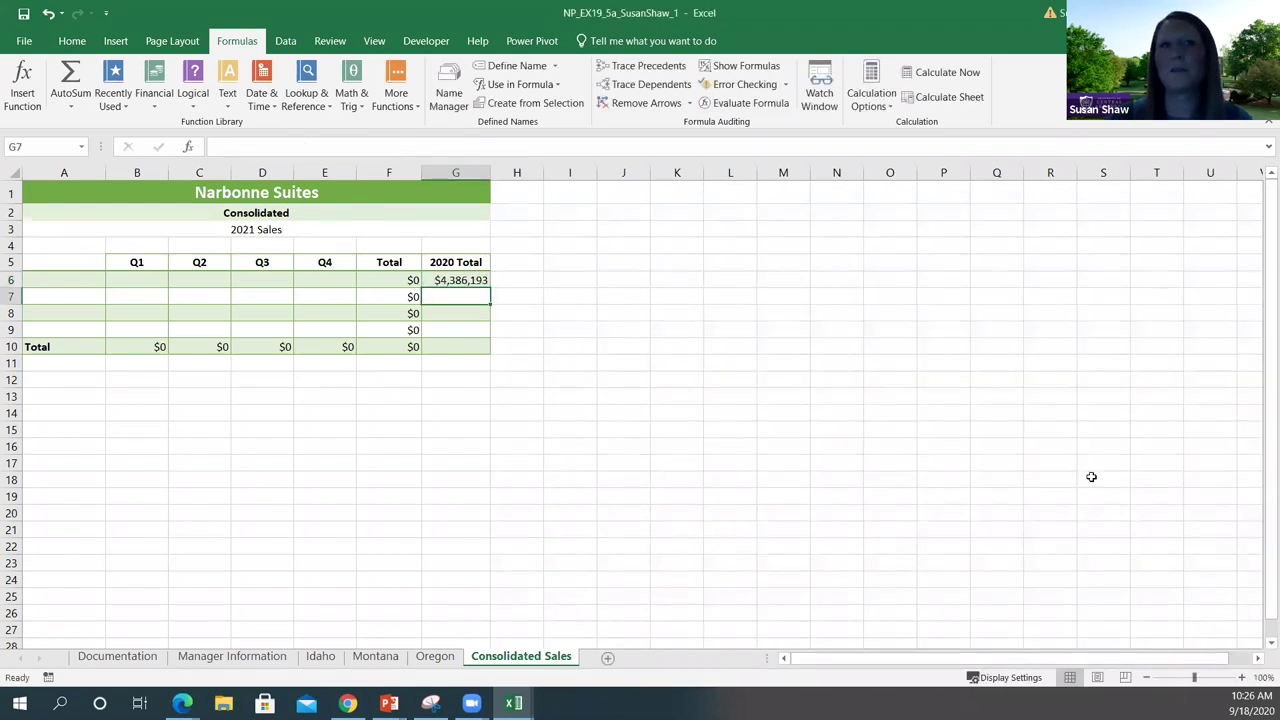
Examine the external reference formula in G6 and switch to the 2020 sales workbook.
{"action": "left_click", "coordinate": [441, 282]}
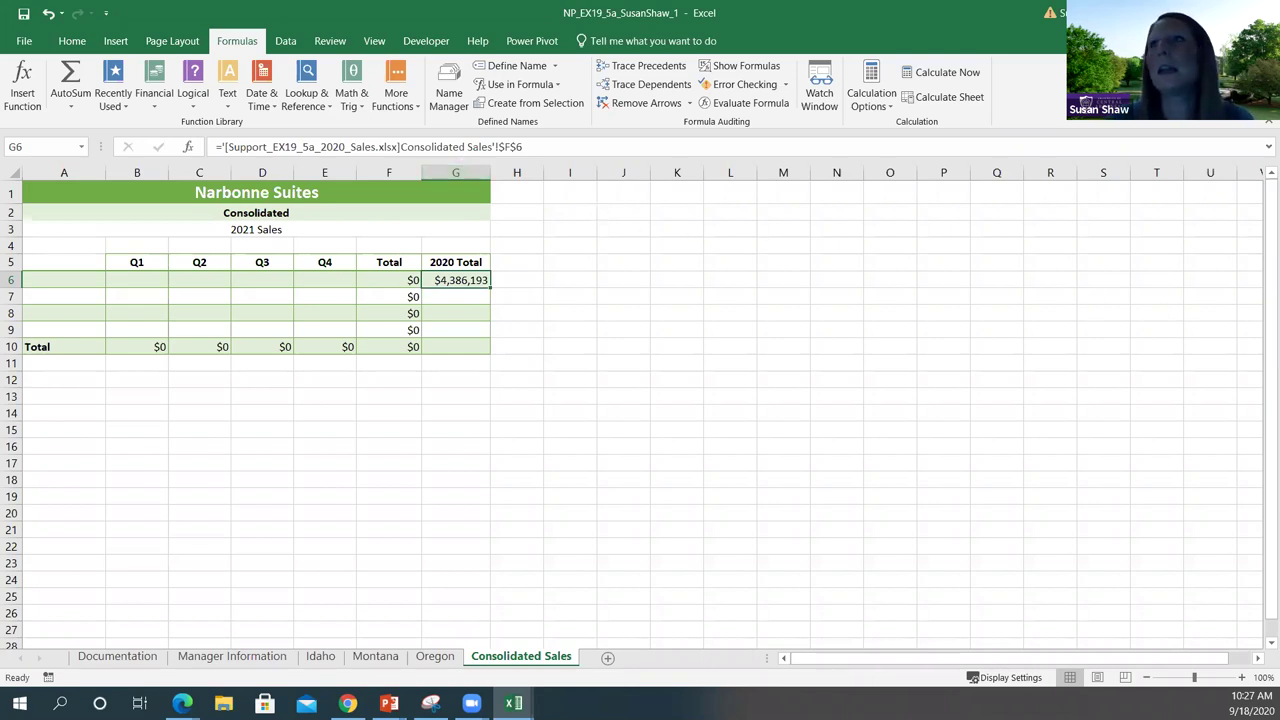
{"action": "key", "text": "alt+Tab"}
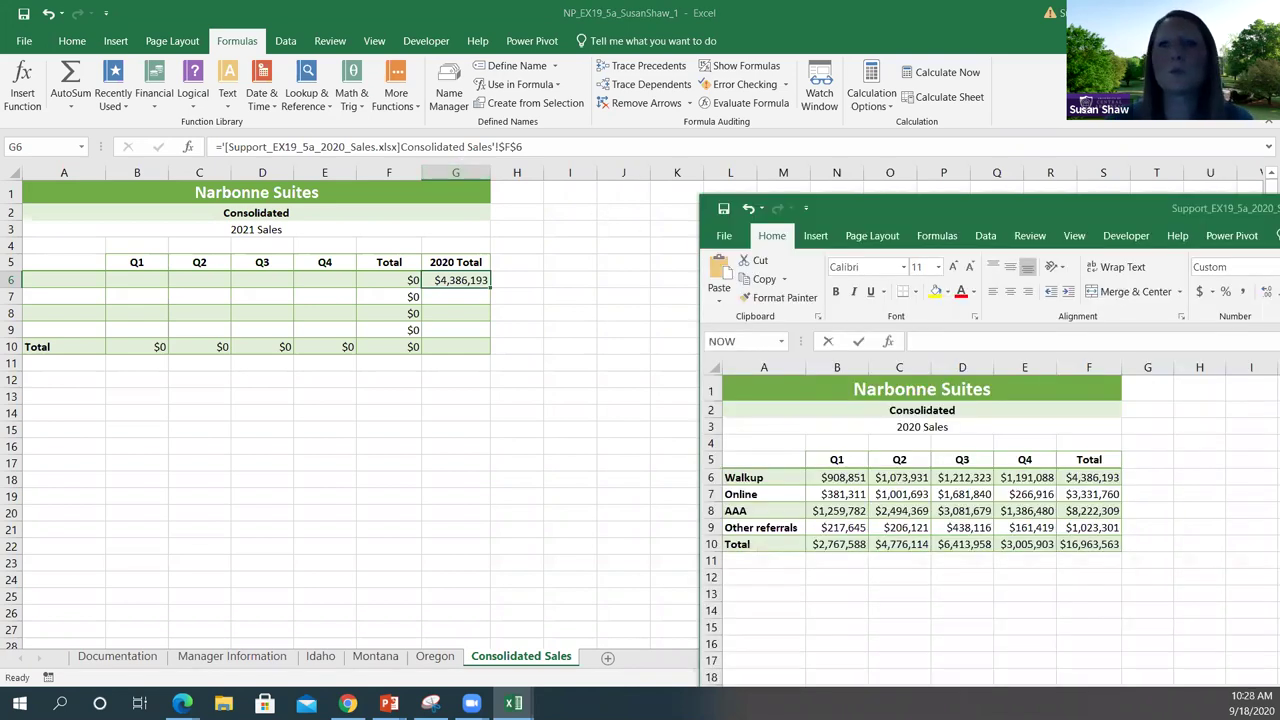